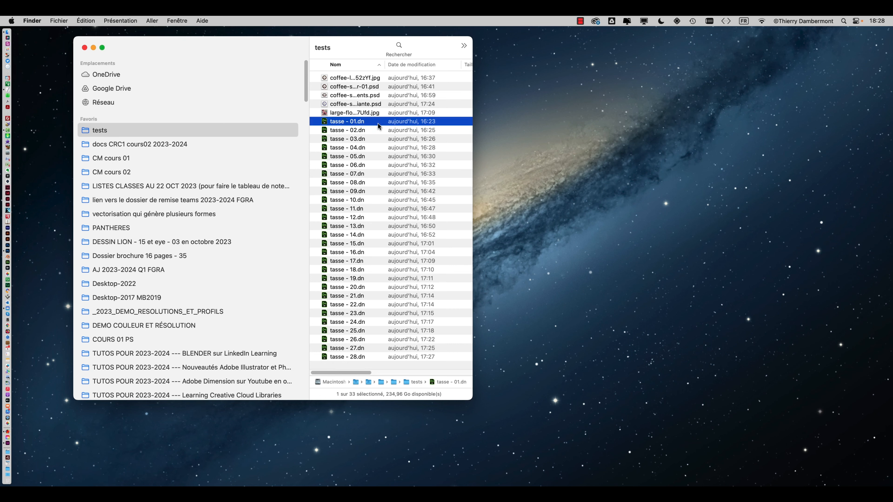
Switch to TextEdit, open the recent document "ce lundi soir - 06.rtf" and enlarge its window to show full-width text.
key("super+Tab")
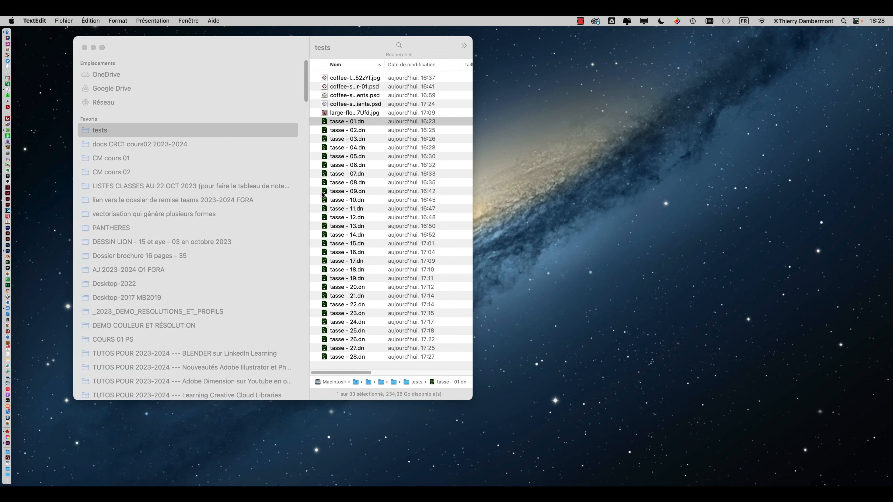
left_click(195, 20)
mouse_move(106, 53)
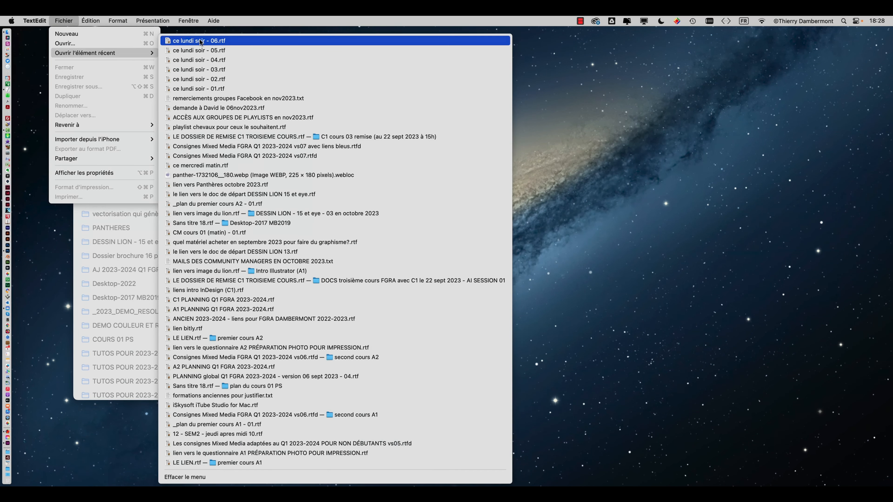
left_click(183, 41)
left_click_drag(171, 61, 115, 38)
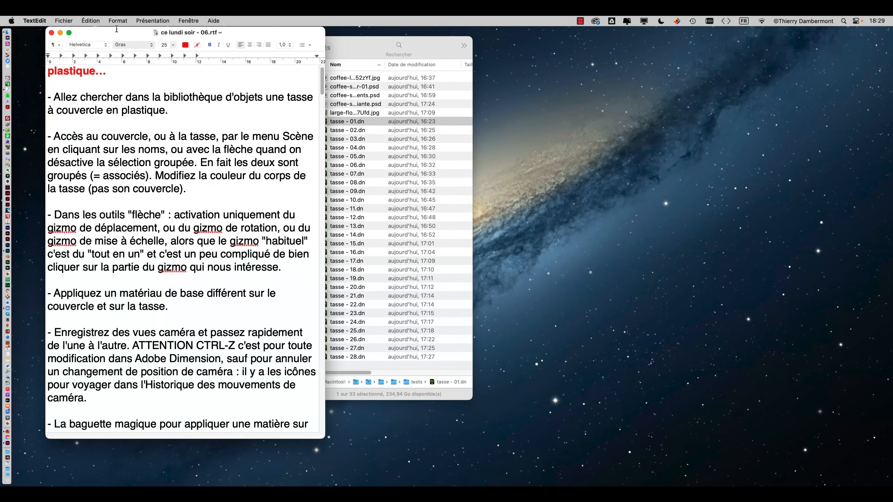
left_click_drag(324, 438, 835, 453)
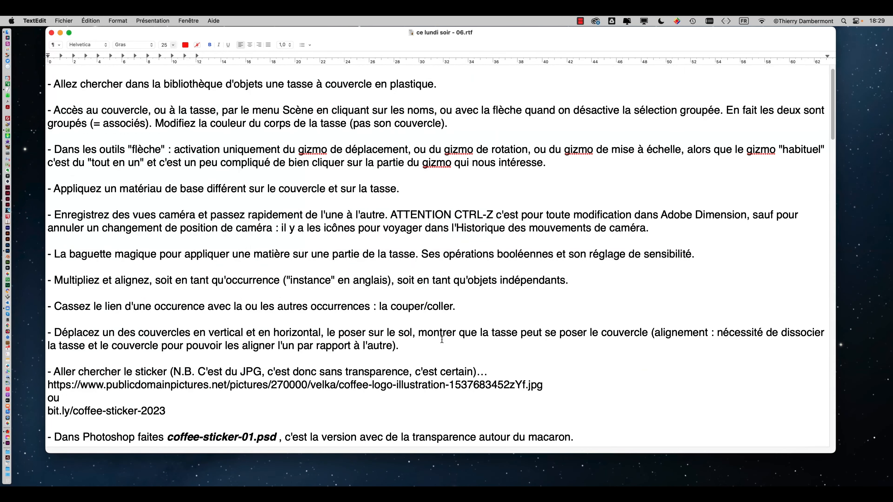
Read through the exercise notes to the end and minimize the document window.
scroll(428, 313, "up", 1)
scroll(429, 308, "down", 5)
scroll(428, 307, "down", 20)
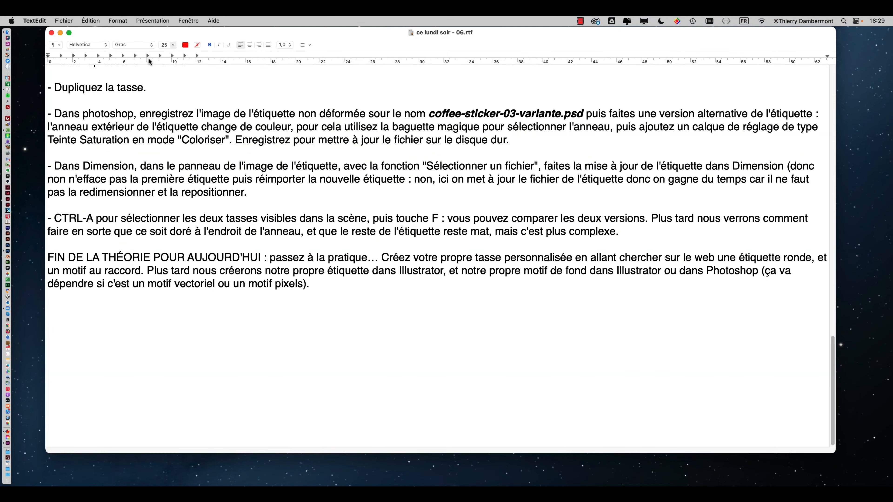
left_click(61, 32)
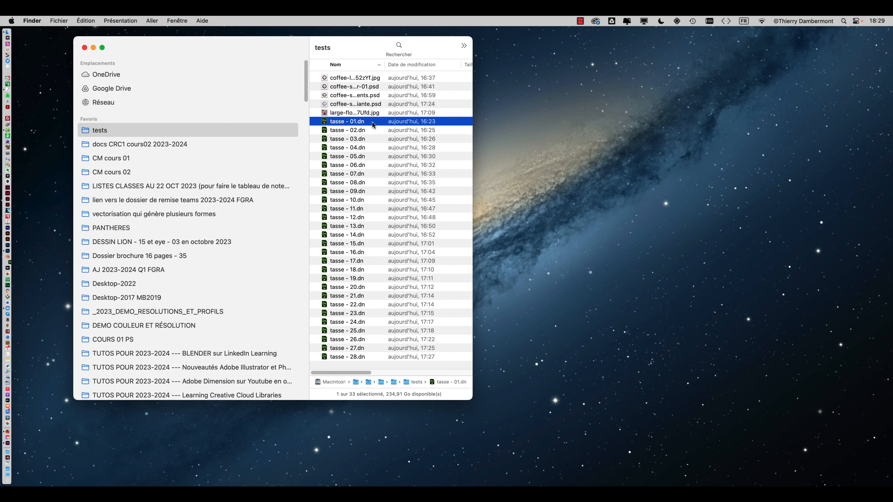
Open tasse - 01.dn in Adobe Dimension and view the green cup from above.
double_click(371, 123)
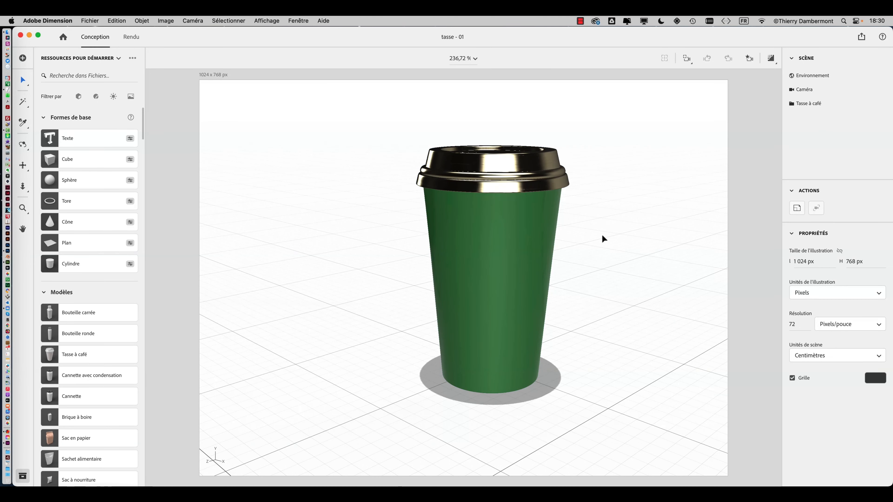
right_click_drag(602, 237, 629, 350)
Start a new document without saving tasse - 01, return to the home screen and minimize the window.
key("super+n")
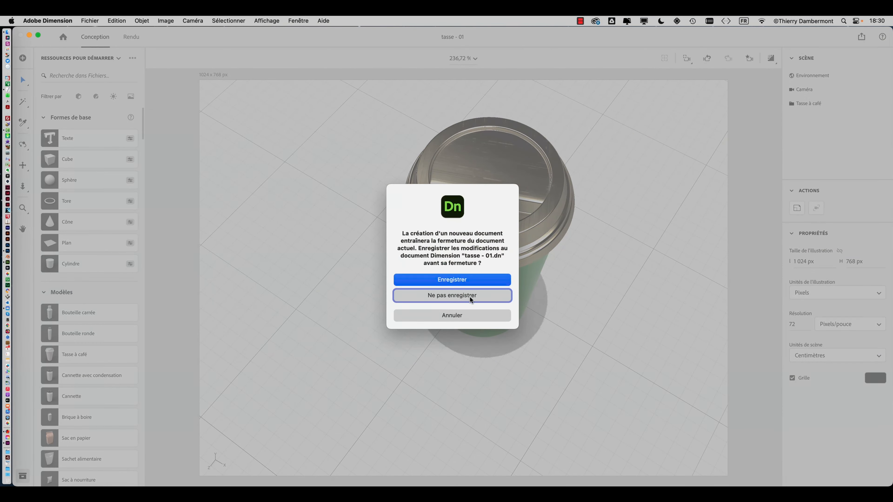
left_click(470, 297)
left_click(63, 37)
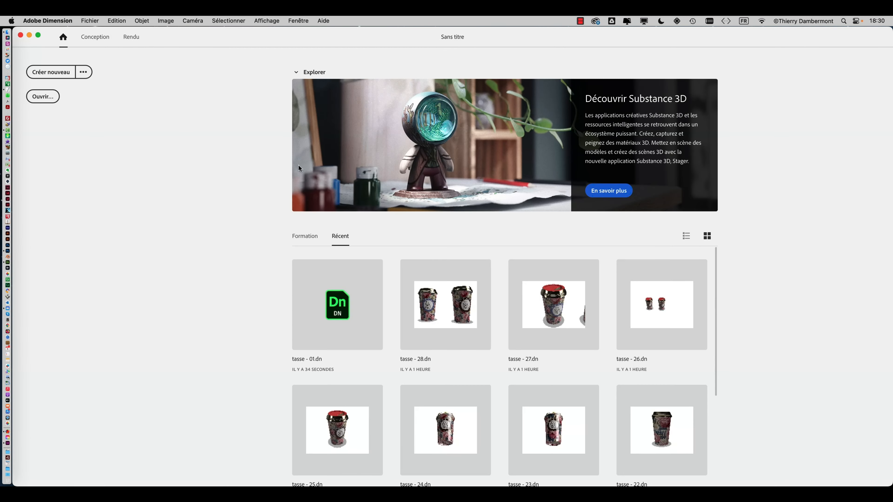
left_click(29, 35)
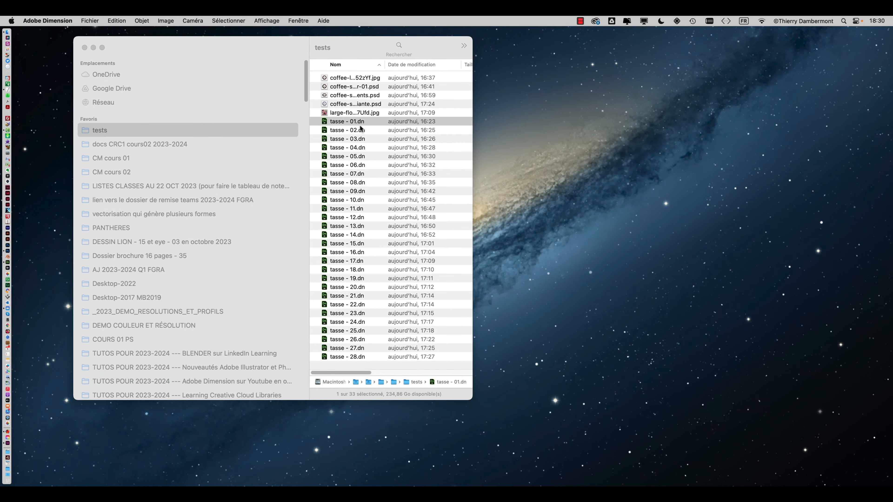
Open tasse - 02.dn from the tests folder and examine the cup's lid up close.
left_click(375, 131)
double_click(376, 130)
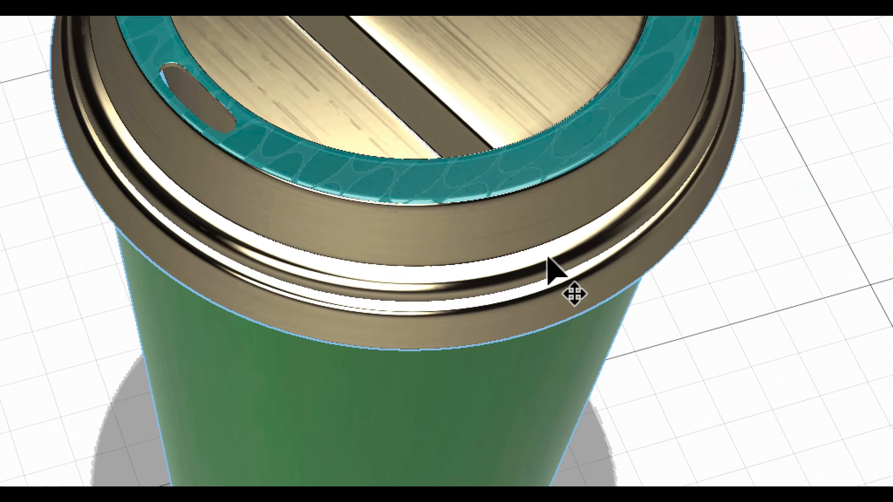
middle_click_drag(548, 258, 527, 183, "shift")
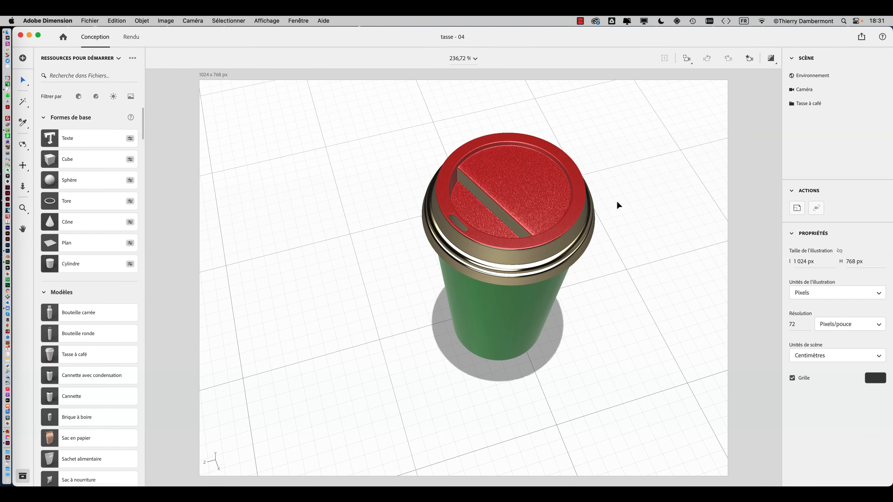
Examine the red-topped lid of the green cup in tasse - 04 from another angle.
left_click(556, 240)
left_click(618, 228)
left_click_drag(618, 227, 638, 183)
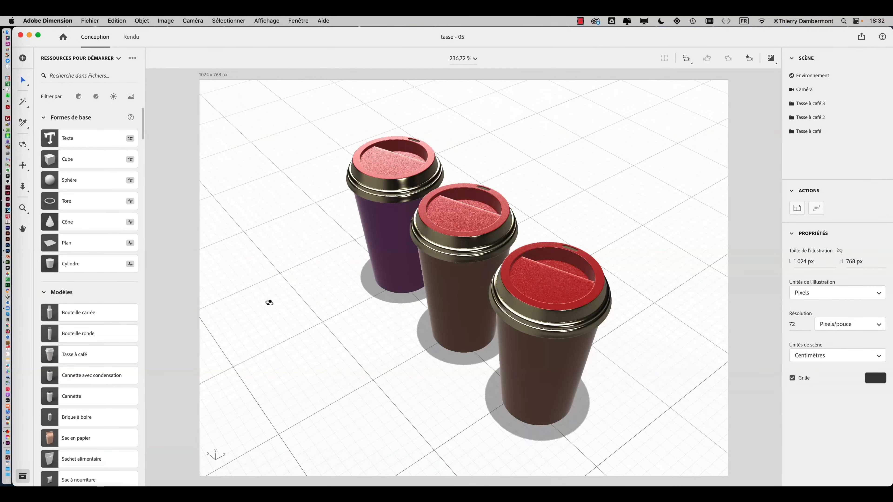
In tasse - 05, set the base colour of the middle brown cup's body to blue, RVB 31, 155, 209.
left_click_drag(269, 303, 343, 273)
left_click(581, 297)
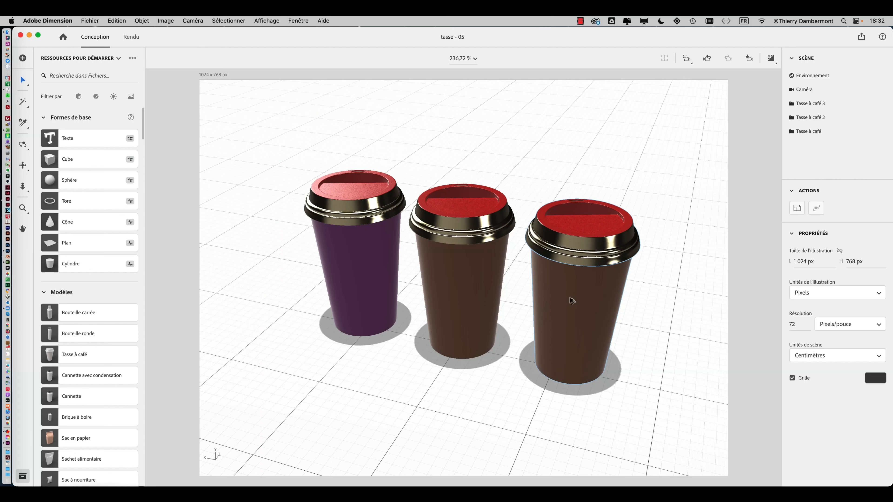
left_click(149, 223)
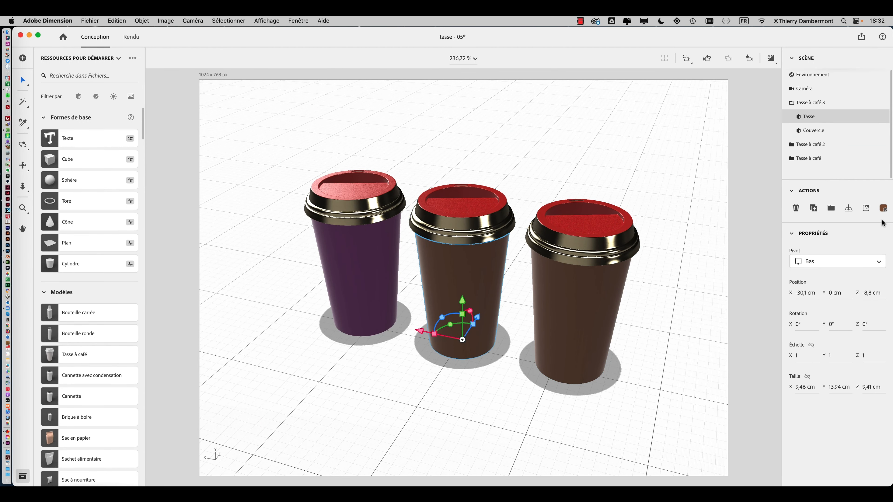
left_click(883, 207)
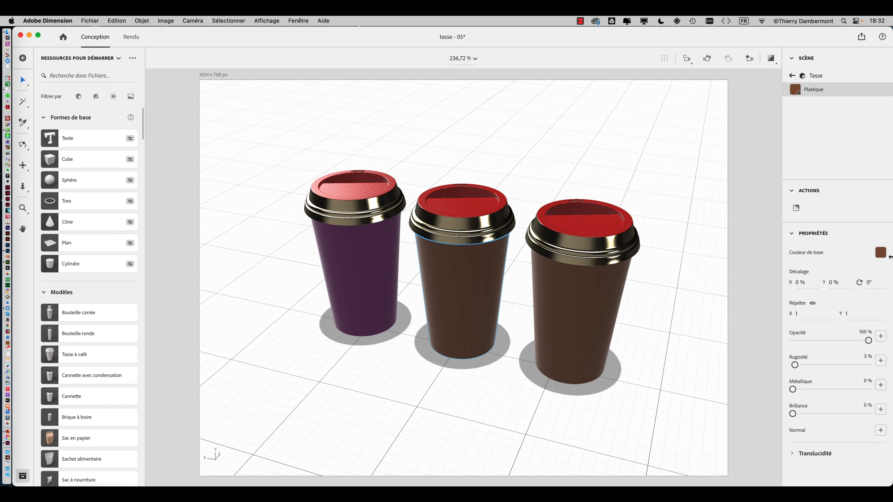
left_click(880, 253)
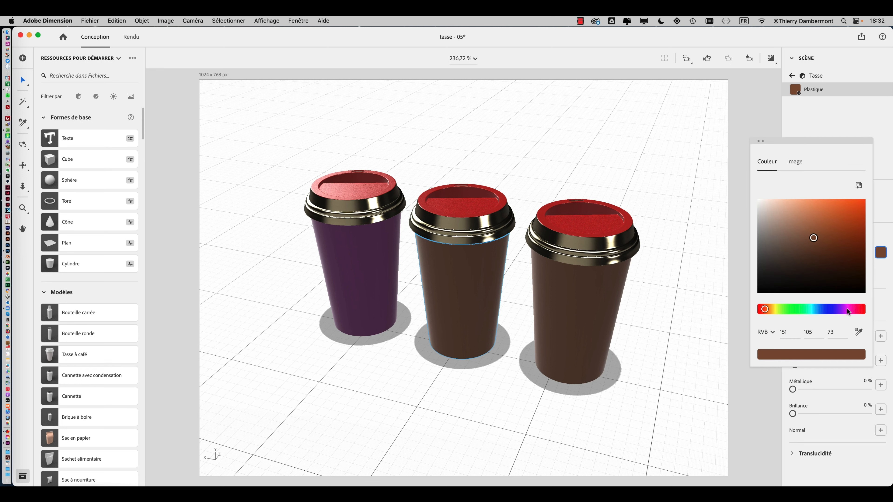
left_click(817, 311)
left_click_drag(817, 314, 775, 314)
left_click(832, 228)
mouse_move(834, 225)
left_mouse_down()
mouse_move(847, 199)
mouse_move(849, 216)
left_mouse_up()
left_click(818, 314)
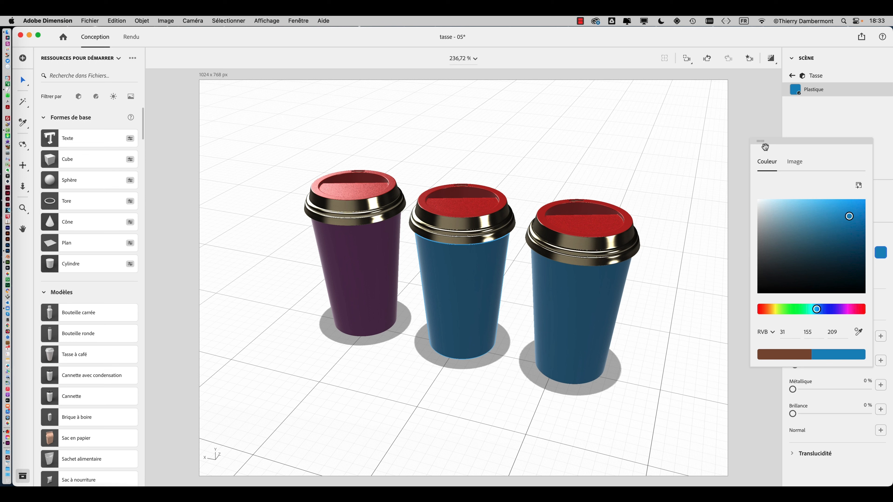
left_click_drag(759, 141, 709, 135)
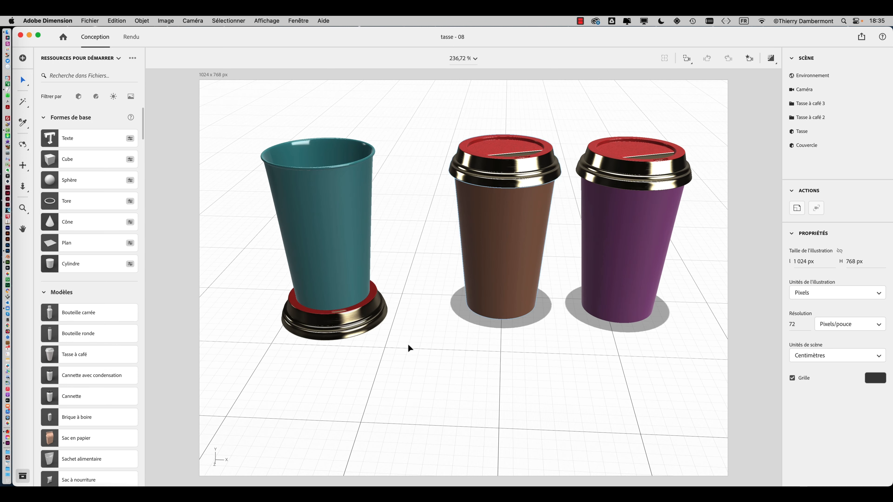
Examine the open teal cup standing on its lid in tasse - 08.
left_click(308, 201)
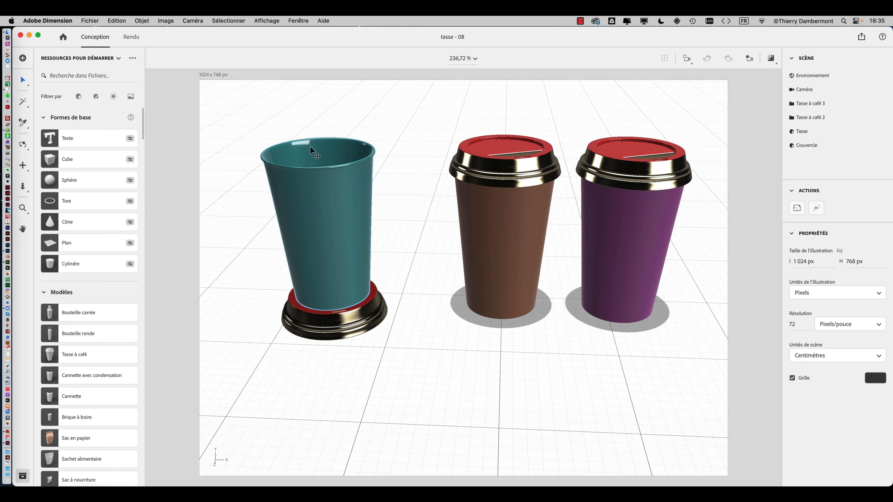
left_click(251, 303)
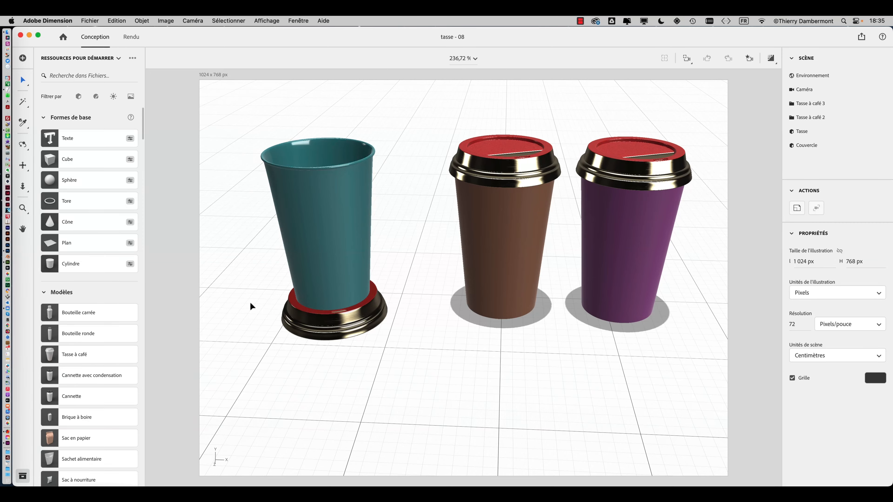
mouse_move(250, 306)
middle_mouse_down()
mouse_move(360, 325)
mouse_move(518, 261)
mouse_move(597, 253)
mouse_move(404, 274)
mouse_move(286, 239)
mouse_move(260, 303)
middle_mouse_up()
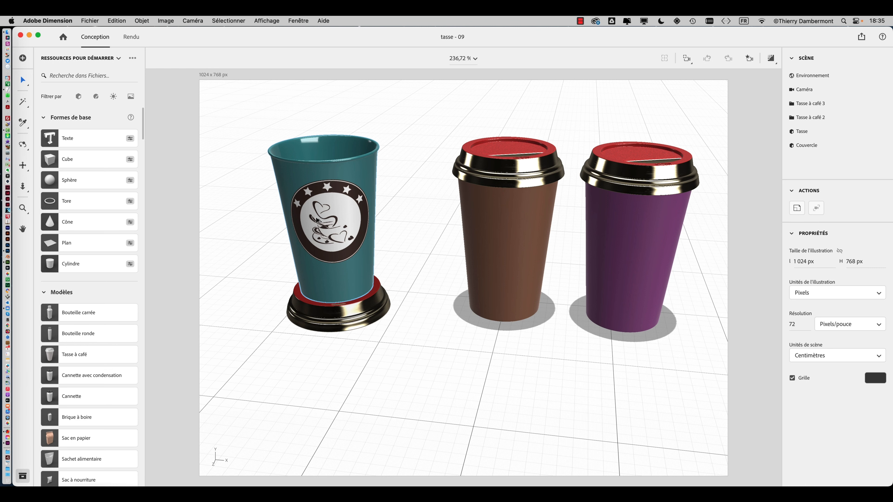
Examine the round coffee sticker on the teal cup in tasse - 09 up close and from a lower angle.
scroll(316, 220, "down", 1)
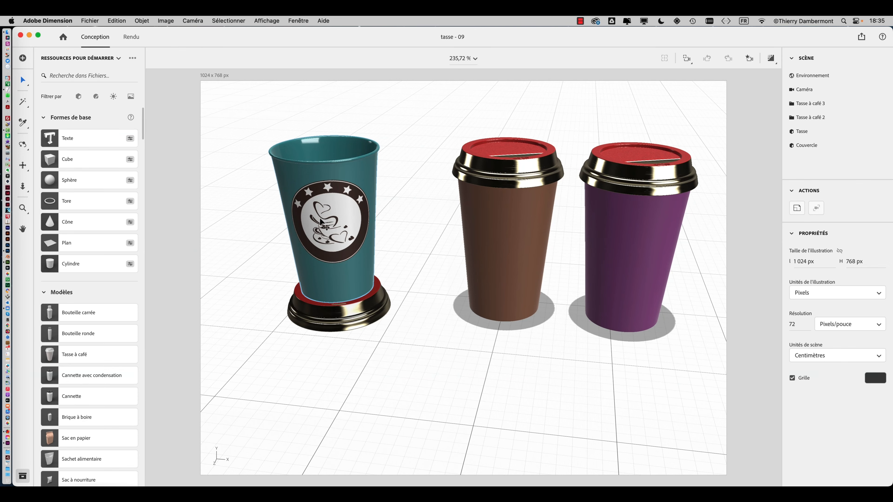
scroll(317, 221, "up", 6)
scroll(273, 188, "up", 2)
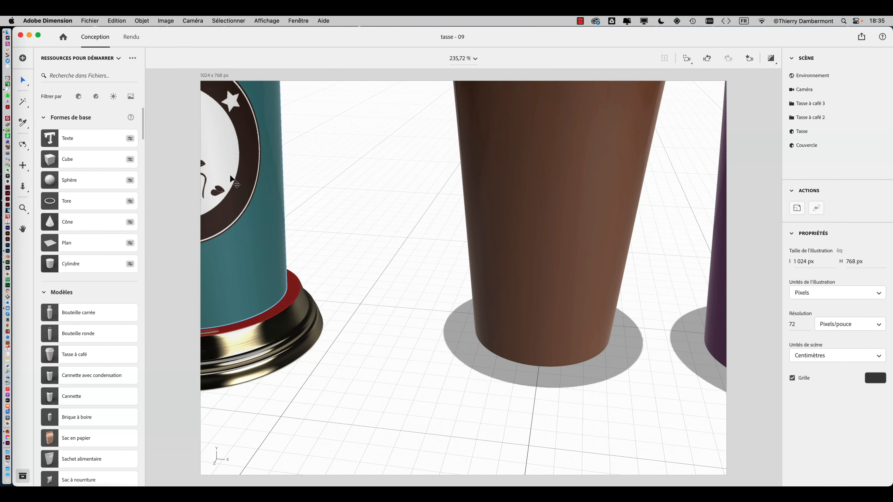
middle_click_drag(310, 201, 519, 272)
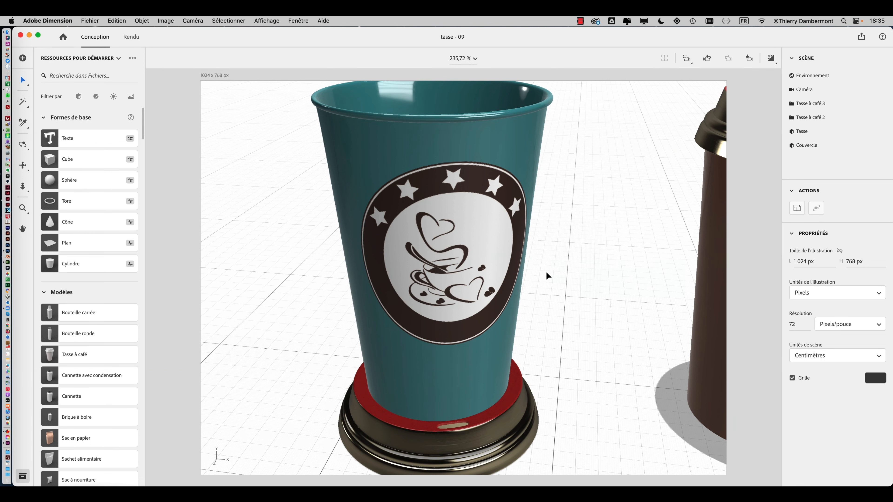
right_click_drag(545, 270, 538, 244)
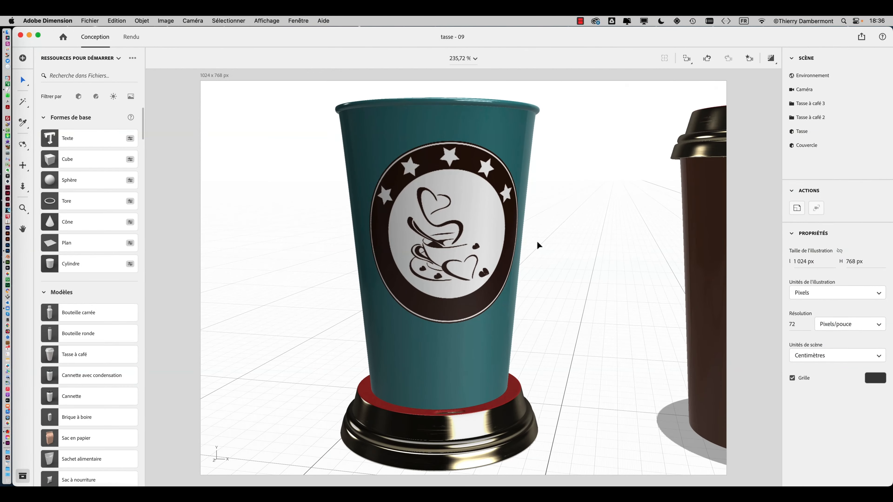
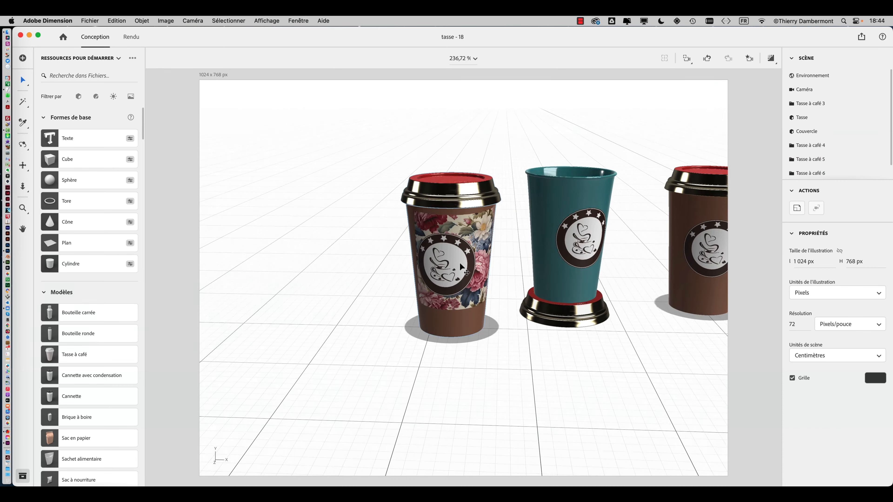
Inspect the floral pattern behind the sticker on the brown cup in tasse - 18.
scroll(418, 262, "up", 8)
scroll(430, 254, "up", 10)
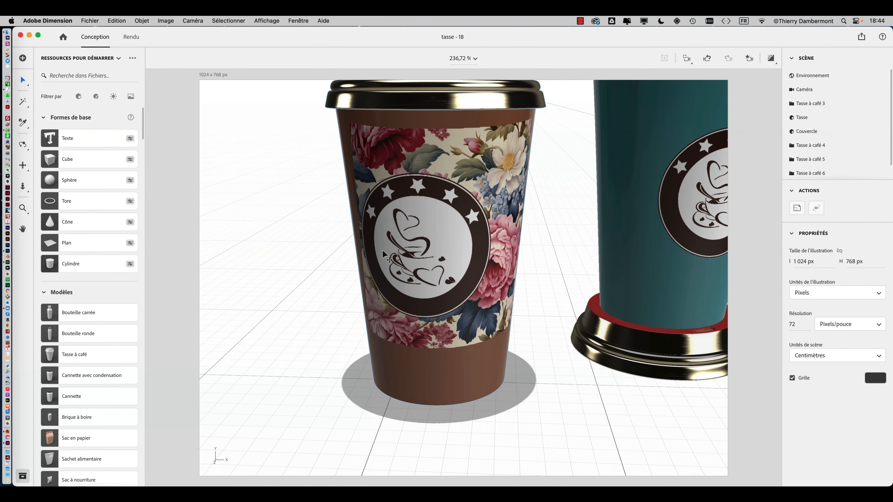
scroll(382, 249, "down", 5)
left_click_drag(382, 250, 310, 252, "alt")
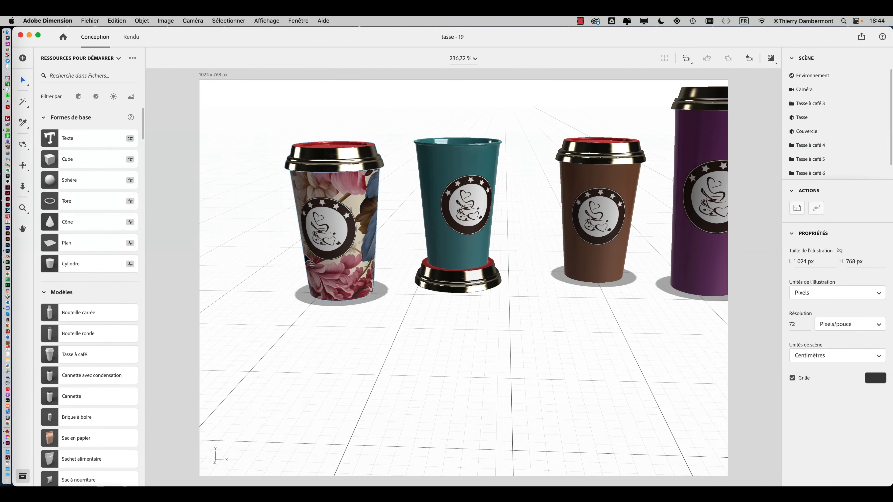
Inspect the enlarged floral pattern covering the cup body in tasse - 19.
scroll(300, 242, "up", 5)
middle_click_drag(298, 252, 466, 296)
scroll(466, 296, "up", 5)
scroll(466, 297, "up", 1)
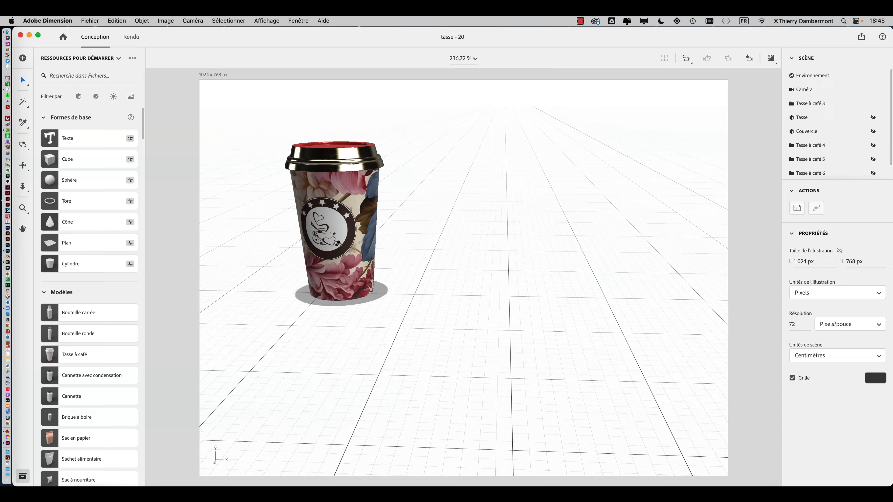
Examine the isolated floral cup from all sides in tasse - 20 and tasse - 21, including the pattern's seam at the back.
right_click_drag(387, 268, 513, 265)
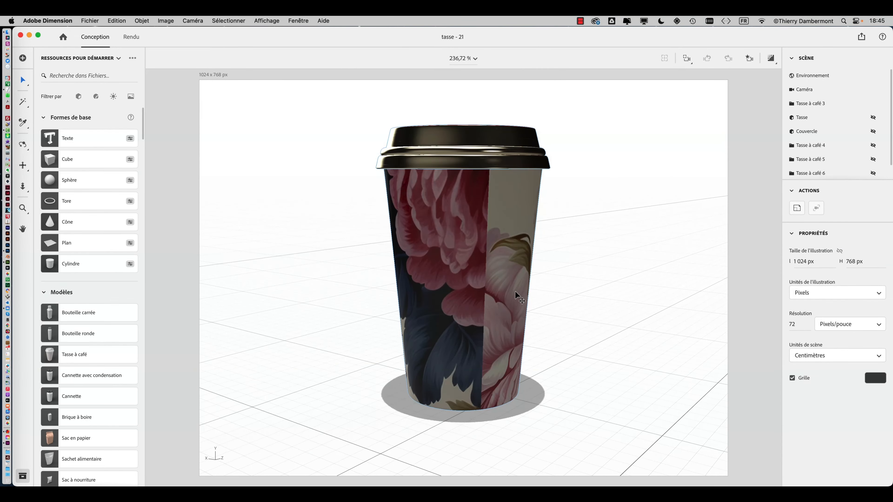
mouse_move(515, 291)
right_mouse_down()
mouse_move(377, 289)
mouse_move(513, 282)
right_mouse_up()
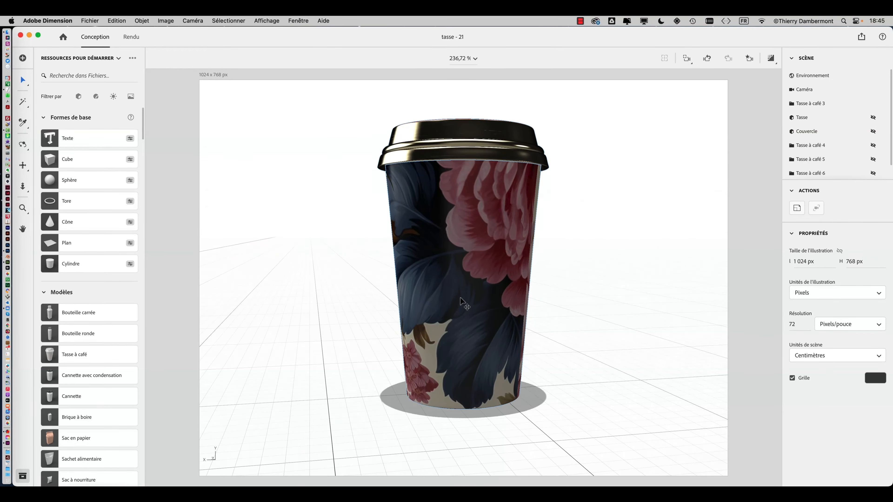
right_click_drag(628, 277, 475, 348)
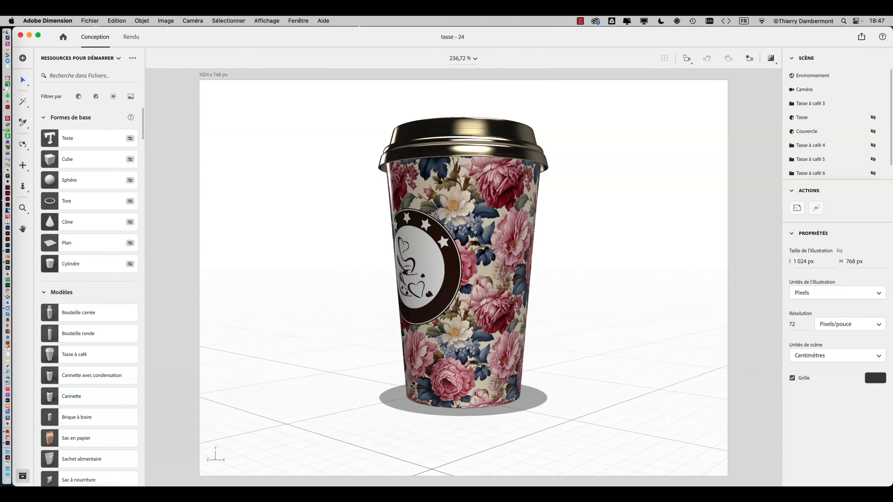
Examine the repeated floral pattern in tasse - 24 and compare the two floral cups in tasse - 26.
right_click_drag(412, 384, 333, 318)
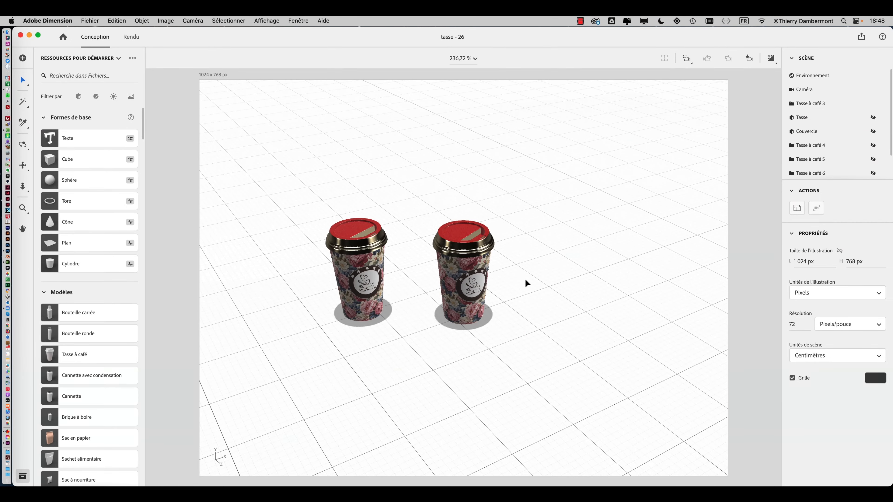
right_click_drag(550, 279, 581, 312)
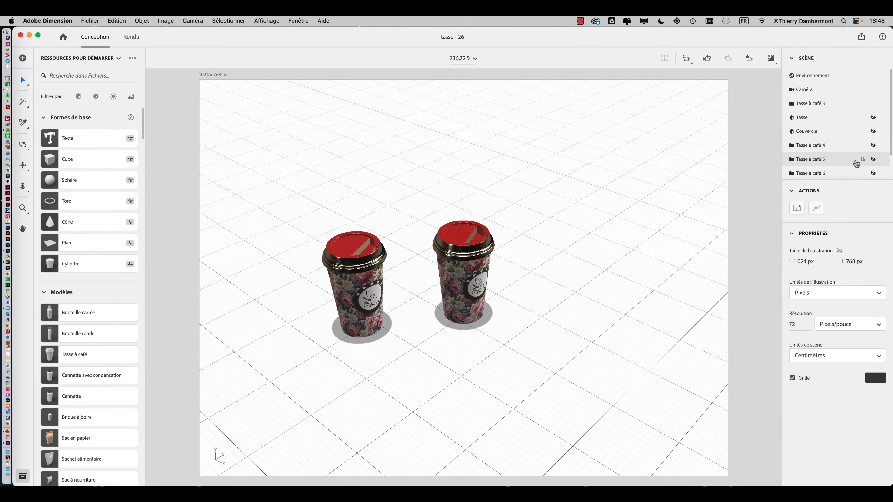
Briefly show and hide the hidden Tasse à café 4, 5 and 6 groups and the Couvercle in tasse - 26.
left_click(873, 146)
left_click(874, 147)
left_click(873, 159)
left_click(873, 159)
left_click(873, 131)
left_click(872, 132)
left_click(874, 173)
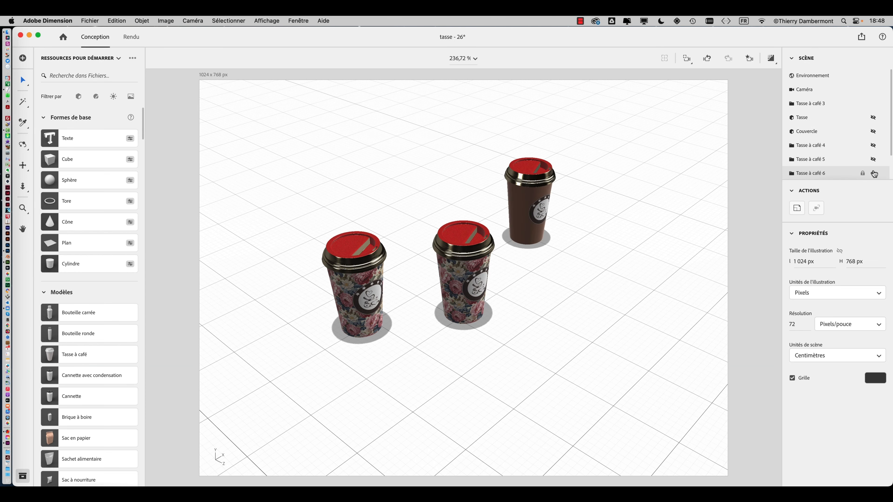
left_click(874, 174)
Inspect the floral cups up close in tasse - 26, tasse - 27 and tasse - 28, comparing their blue and brown stickers.
left_click_drag(345, 355, 431, 297)
scroll(463, 296, "up", 3)
left_click_drag(394, 266, 356, 269)
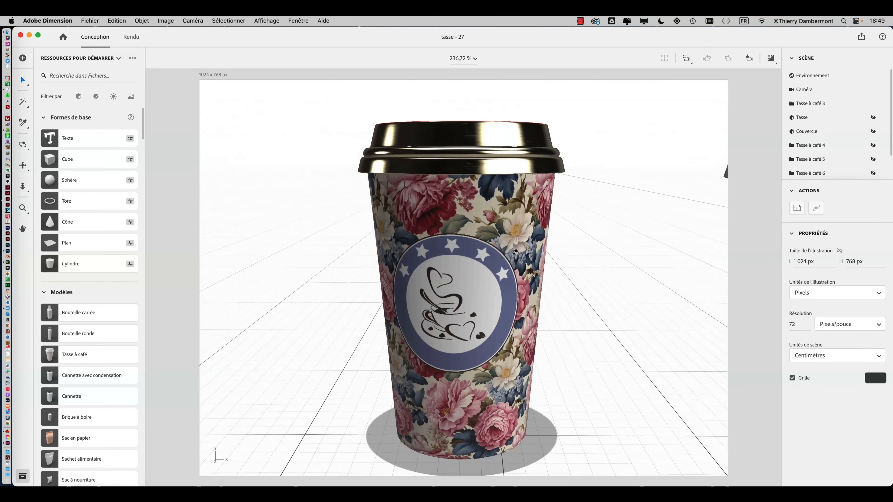
right_click_drag(506, 190, 435, 237)
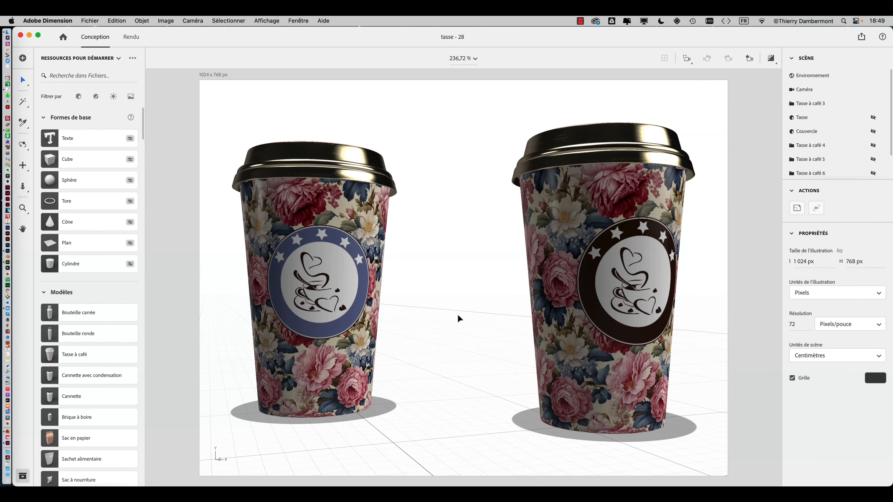
right_click_drag(458, 316, 446, 356)
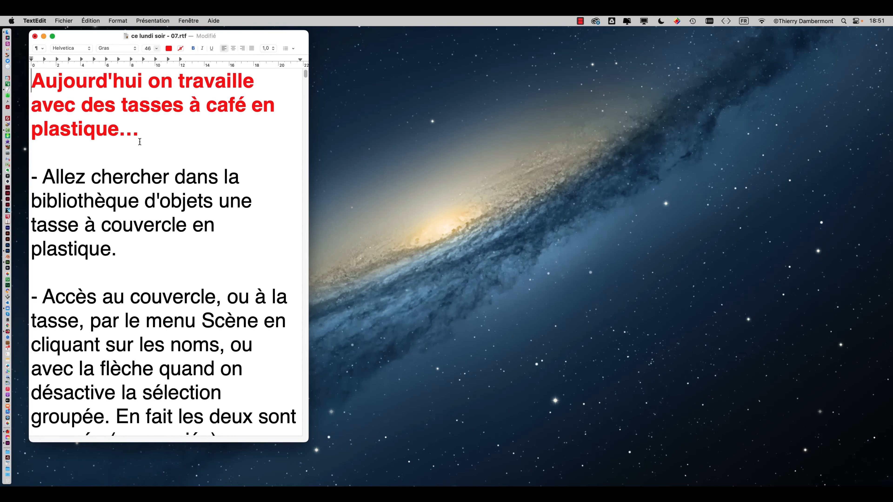
Read the exercise title and the first instruction about fetching a lidded plastic cup, highlighting each passage.
left_click_drag(34, 81, 145, 128)
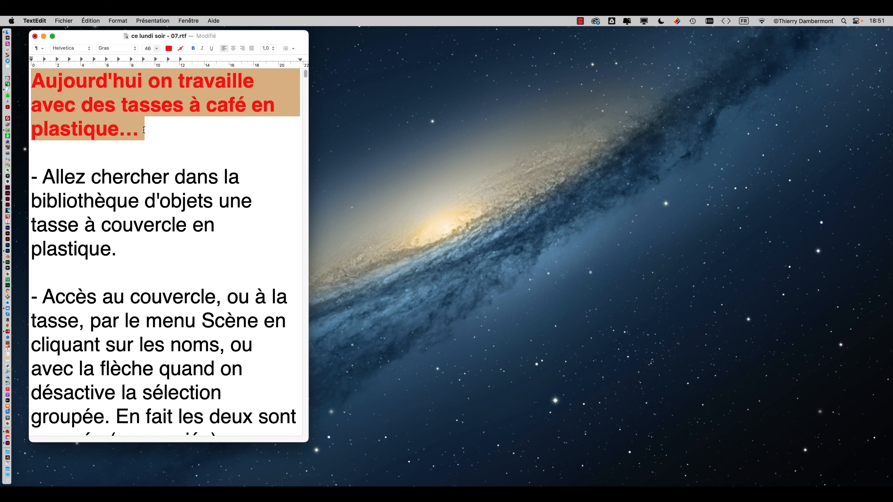
left_click(36, 180)
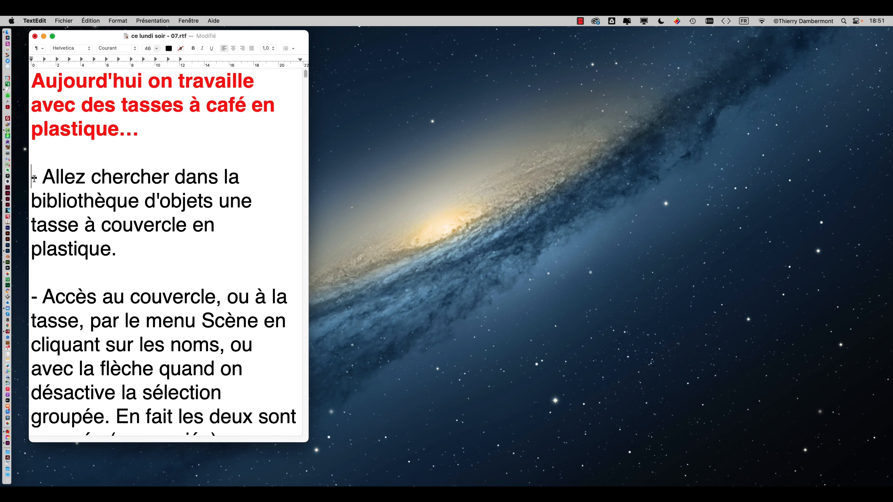
left_click_drag(33, 178, 132, 249)
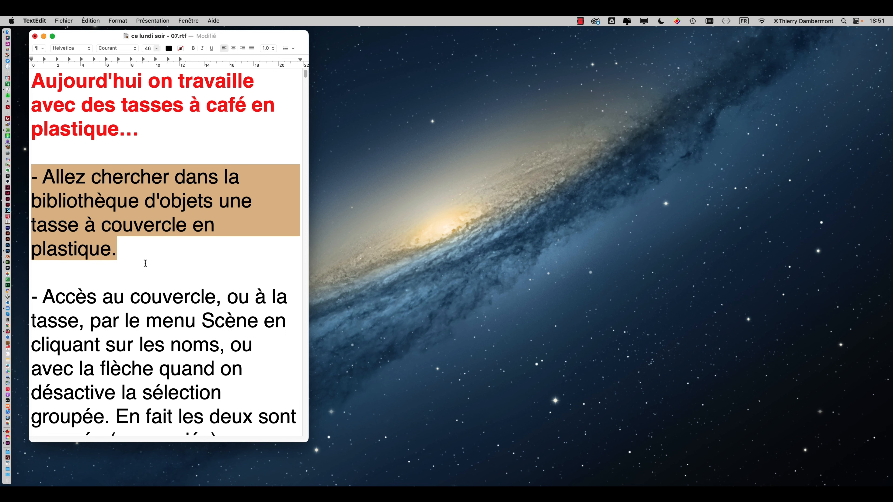
Switch to Adobe Dimension, create a new document and place the Tasse à café model from the starter assets.
key("super+Tab")
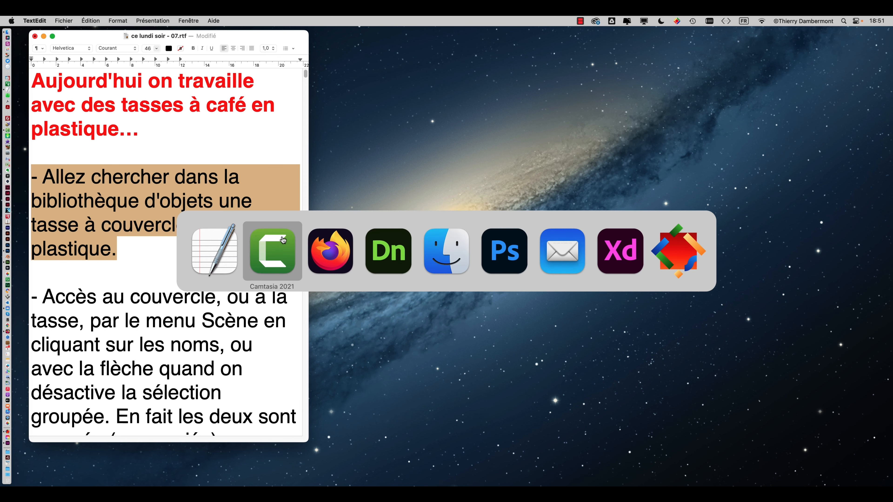
left_click(373, 260)
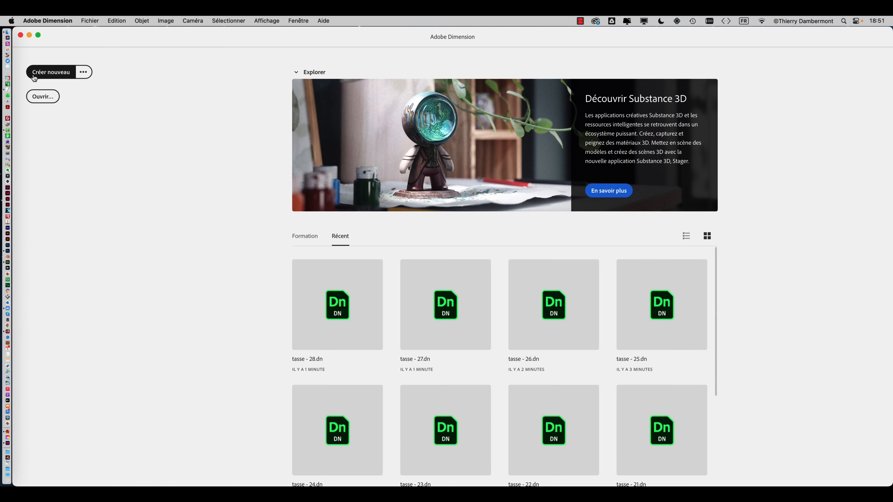
left_click(34, 75)
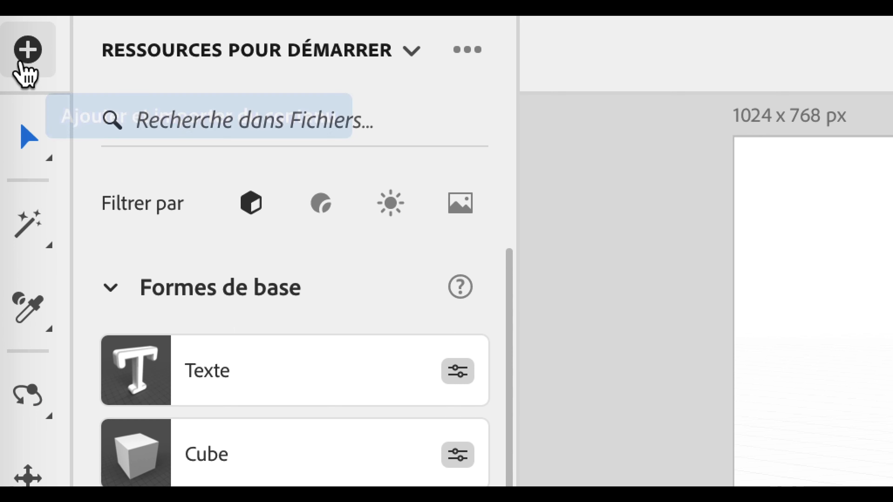
left_click(28, 52)
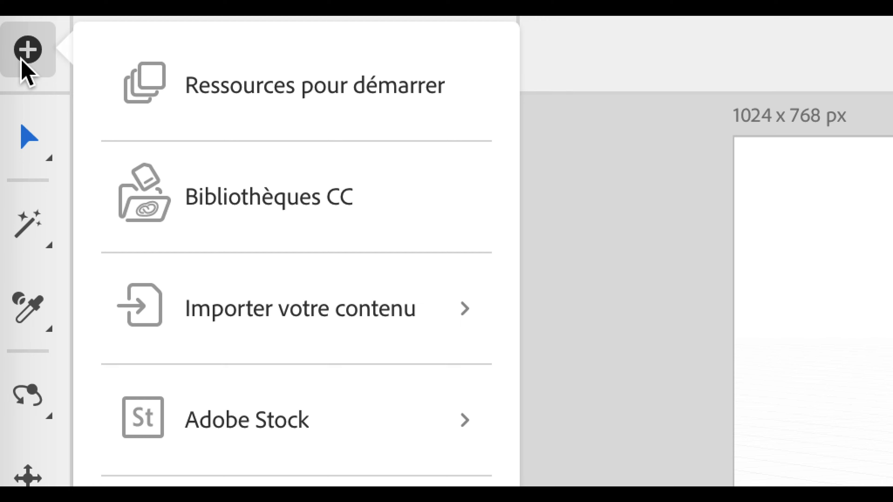
left_click(190, 94)
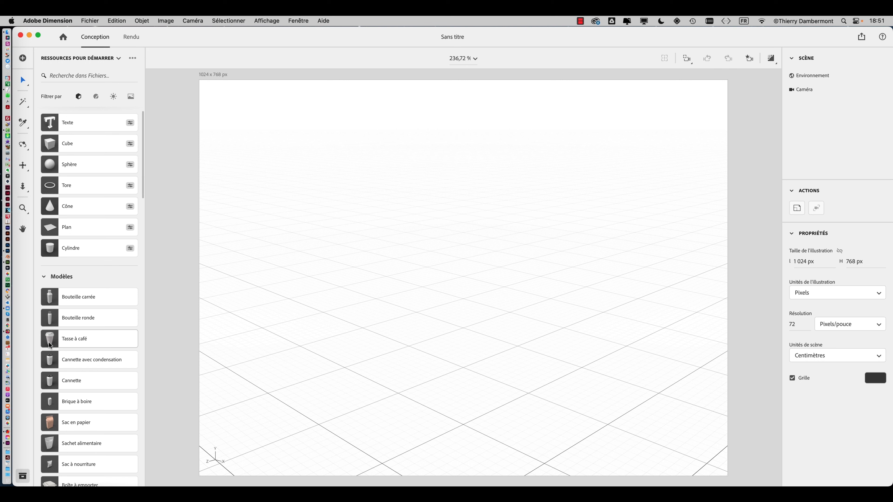
left_click_drag(50, 343, 50, 343)
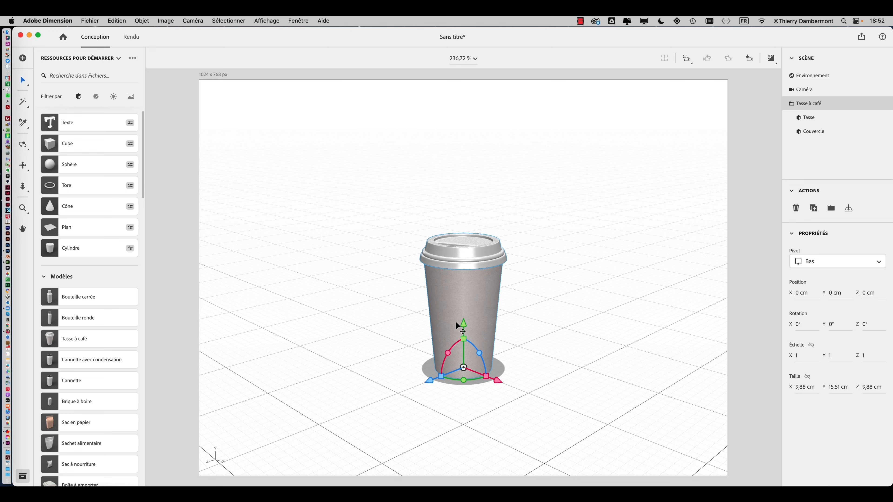
Examine the coffee cup from various distances and angles, reframing the selected model whenever it drifts off centre.
scroll(456, 319, "up", 10)
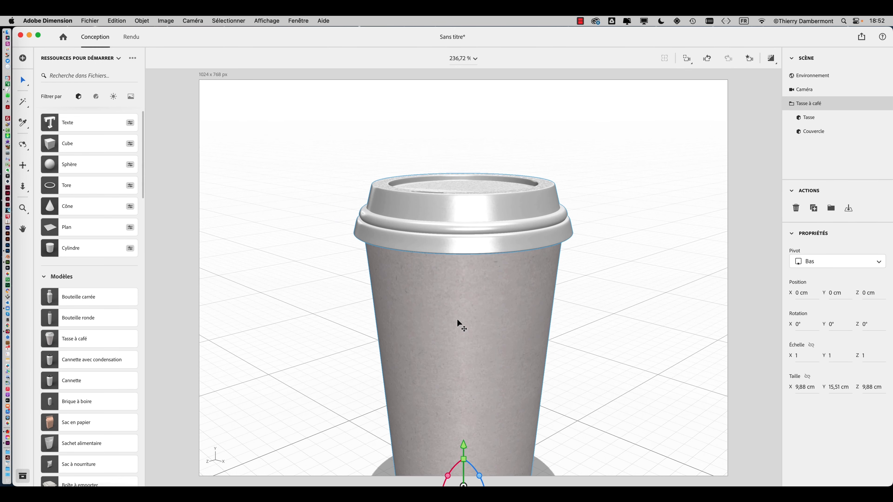
scroll(457, 319, "down", 2)
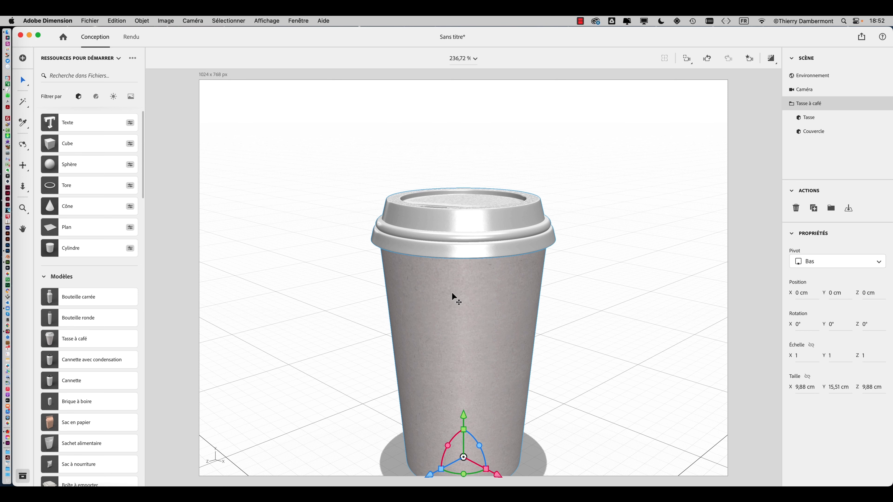
middle_click_drag(452, 292, 143, 253)
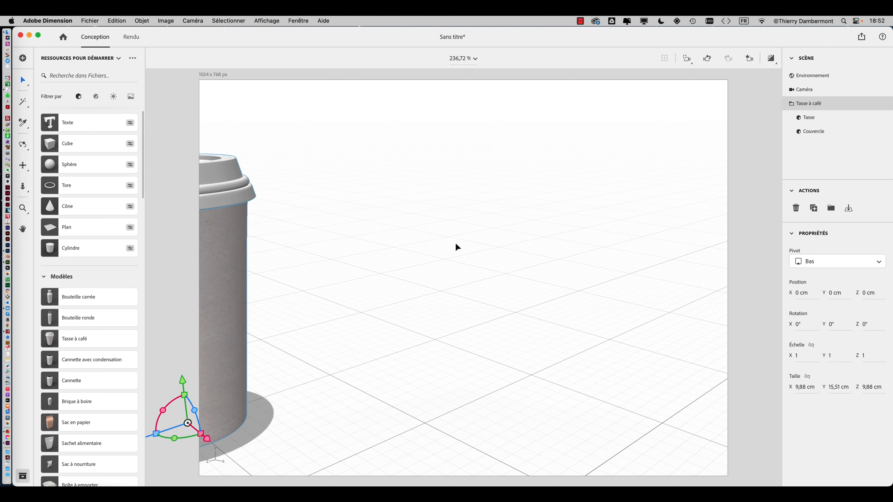
key("f")
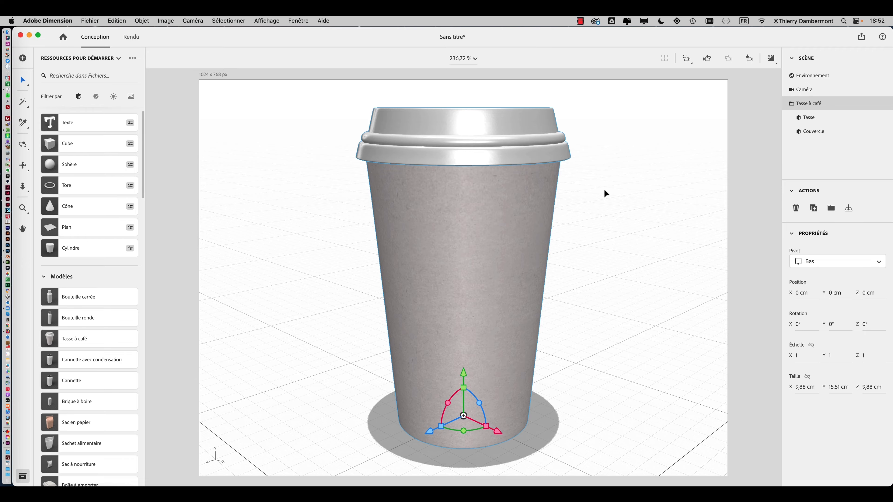
mouse_move(603, 188)
right_mouse_down()
mouse_move(514, 250)
mouse_move(422, 281)
mouse_move(291, 295)
mouse_move(147, 186)
mouse_move(112, 173)
mouse_move(333, 325)
mouse_move(594, 349)
mouse_move(695, 281)
mouse_move(702, 226)
mouse_move(598, 194)
right_mouse_up()
scroll(507, 243, "down", 5)
scroll(507, 243, "up", 3)
scroll(507, 243, "down", 3)
middle_click_drag(506, 238, 352, 217)
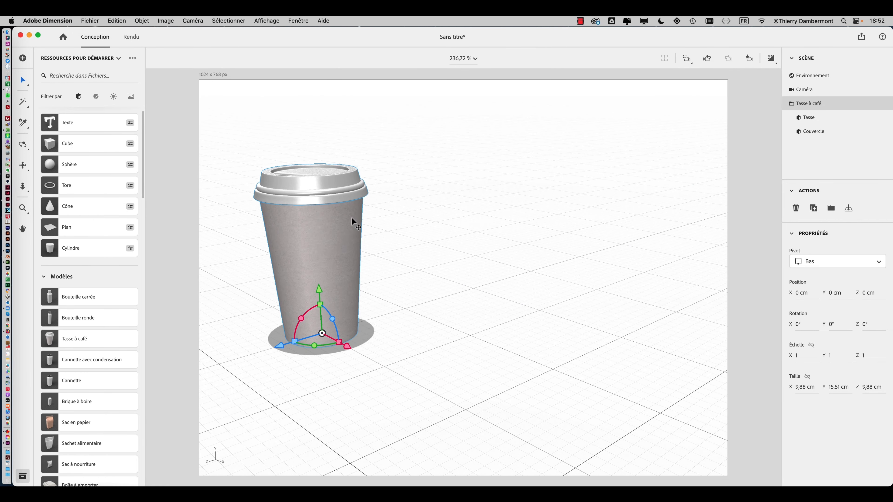
key("f")
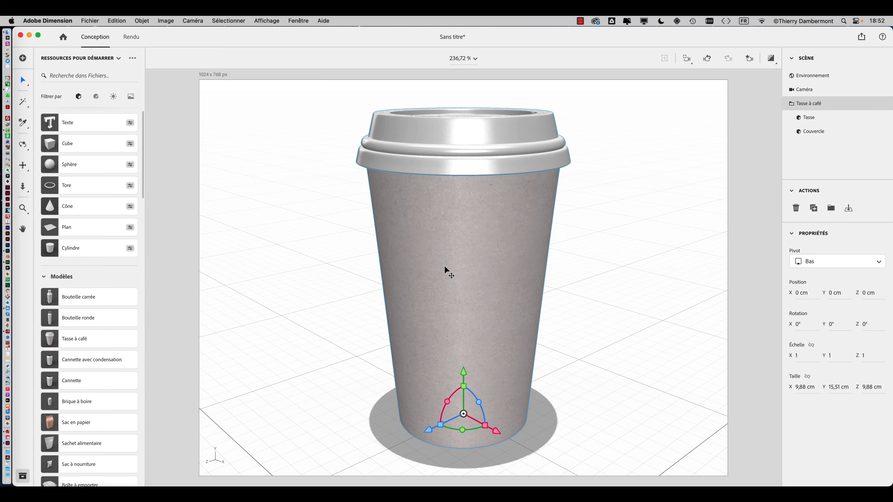
right_click_drag(444, 261, 528, 303)
Switch to the TextEdit notes, append "Enregistrez le fichier sous le nom… tasse - 01.dn" to the first instruction and highlight that sentence.
key("super+Tab")
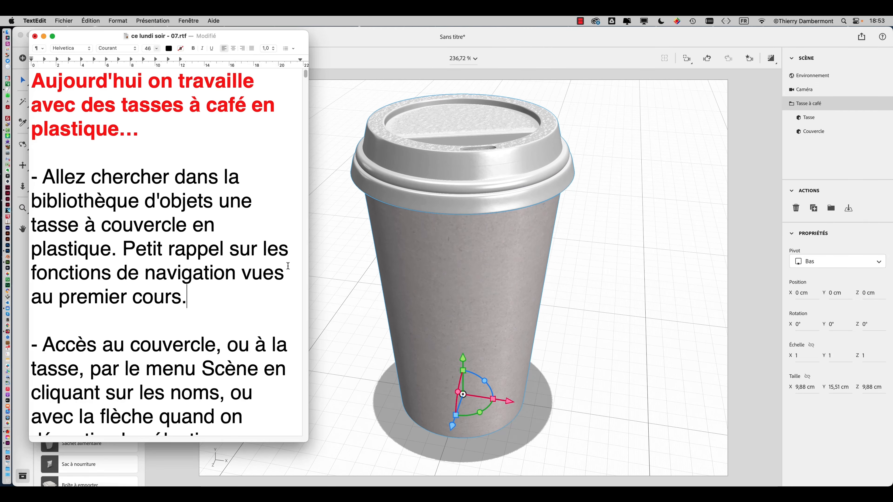
type("enregistrez le fichier sous le nom… tasse - 01.dn")
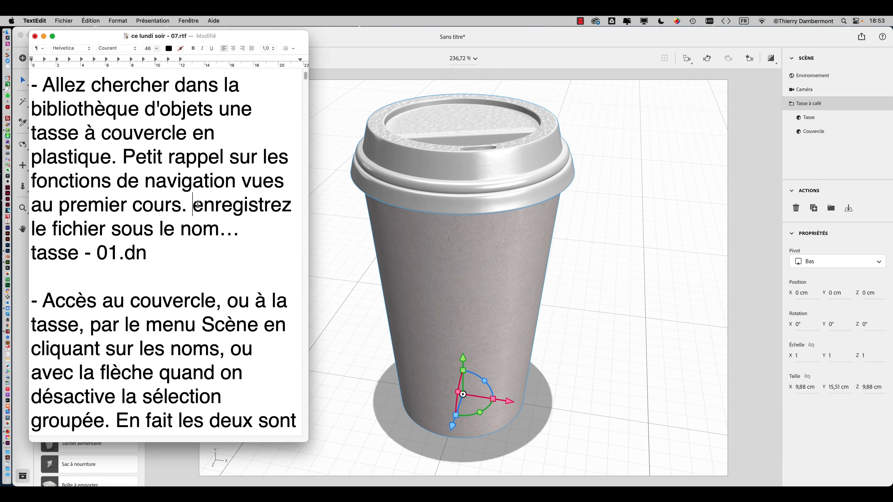
type("E")
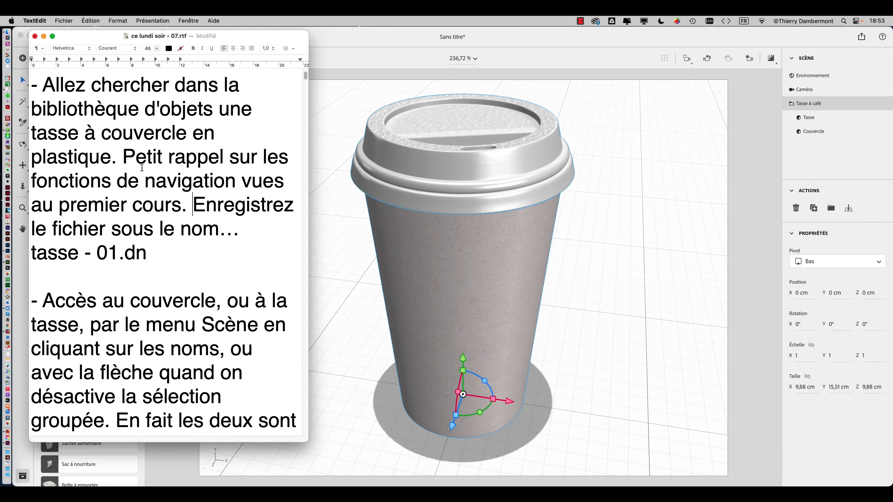
left_click_drag(120, 157, 194, 253)
left_click(204, 210)
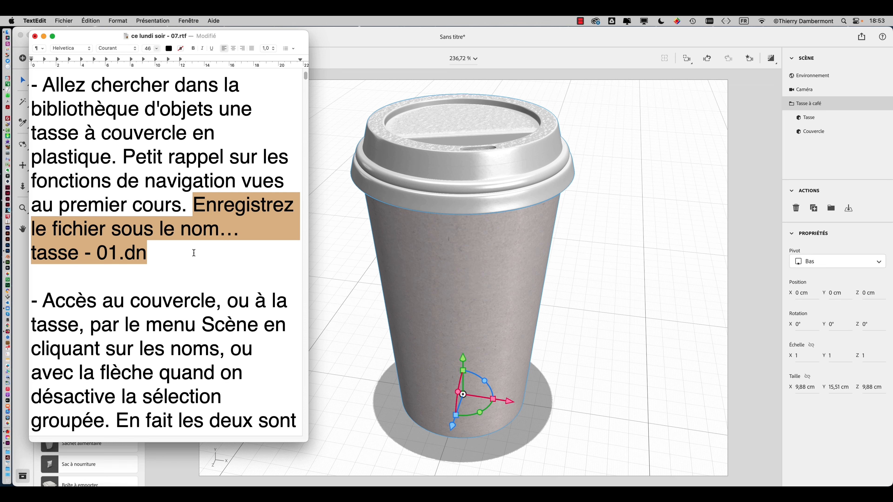
left_click(472, 82)
left_click(90, 20)
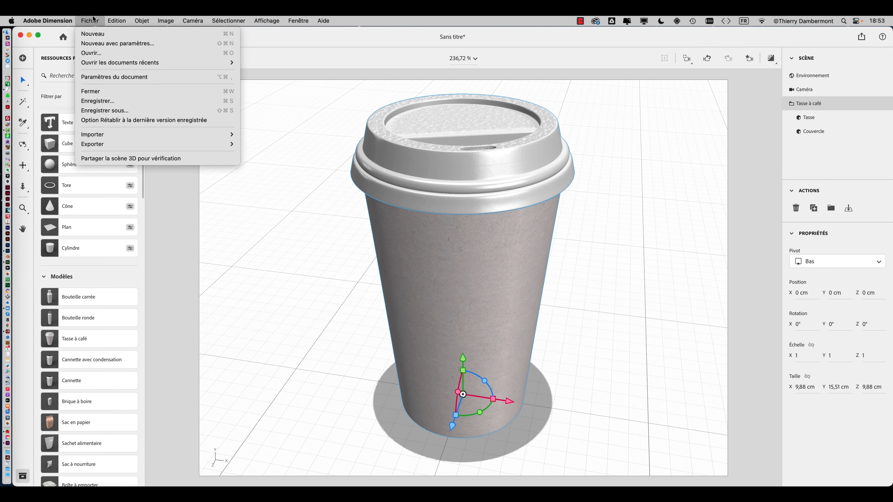
left_click(128, 110)
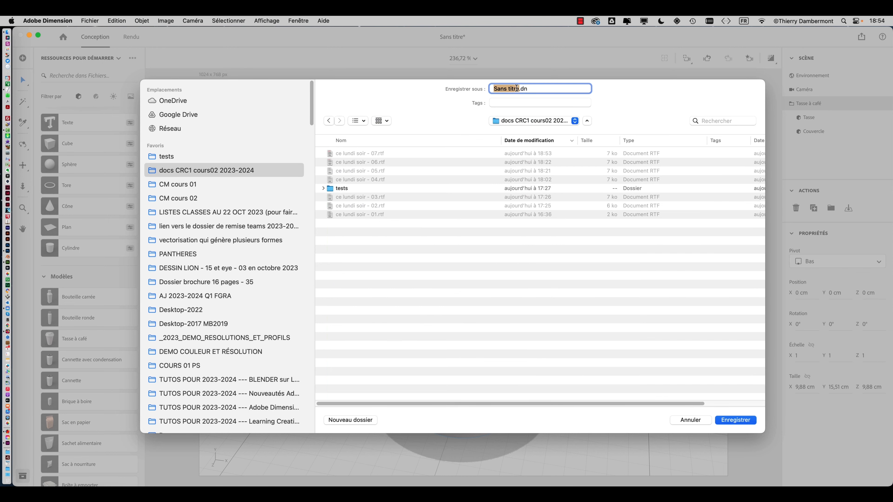
type("tasse - 01")
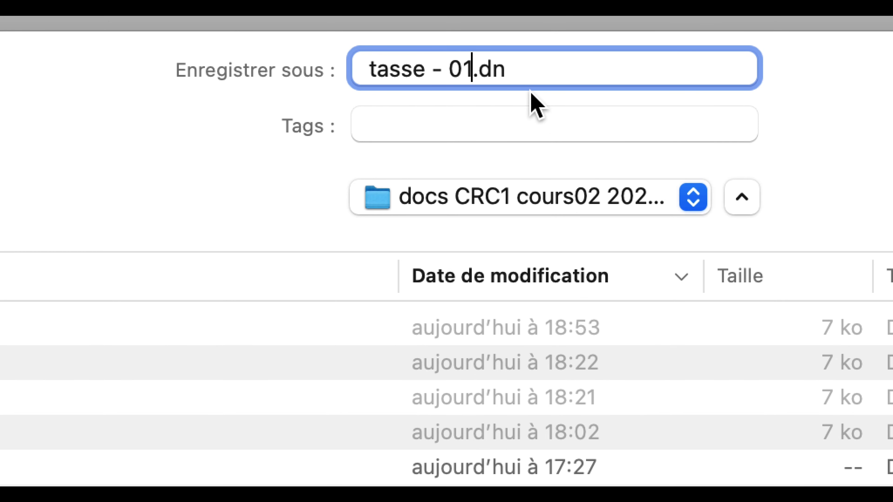
left_click(532, 82)
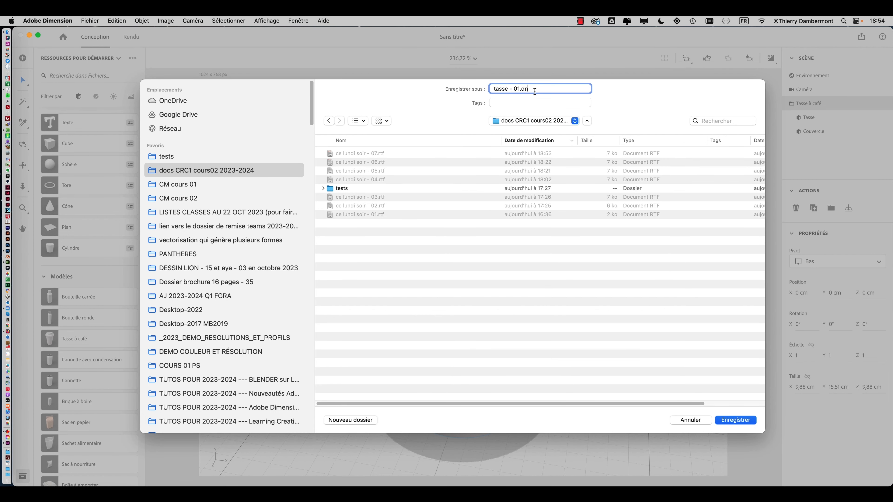
left_click(734, 421)
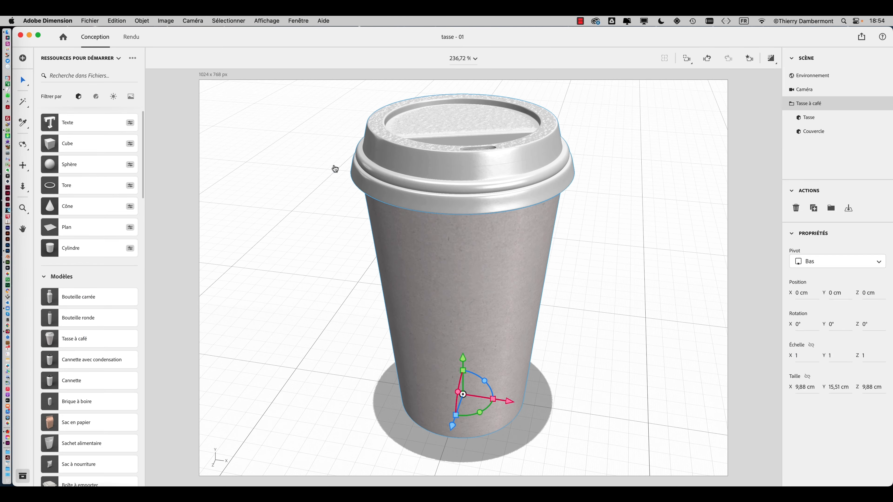
Switch to the TextEdit notes and read the instruction on accessing the lid or cup through the Scène list, highlighting its opening lines.
key("super+Tab")
key("super+Tab")
scroll(123, 214, "down", 5)
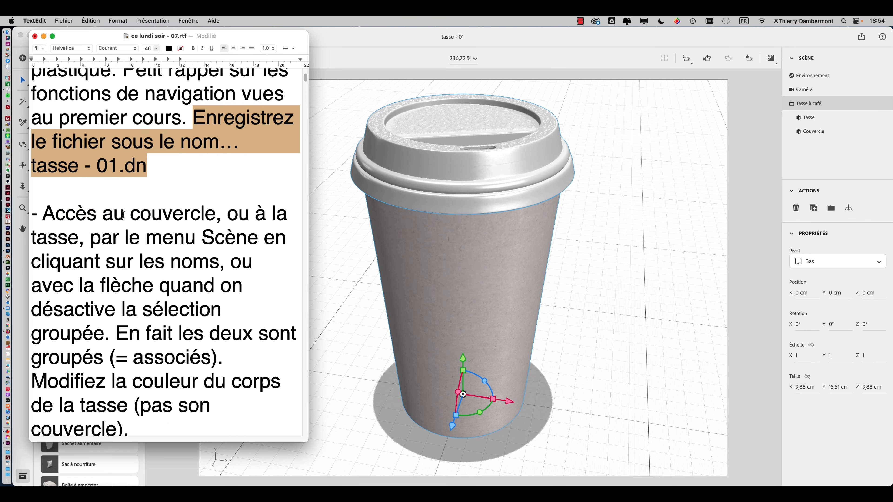
scroll(123, 215, "down", 3)
left_click_drag(49, 159, 206, 171)
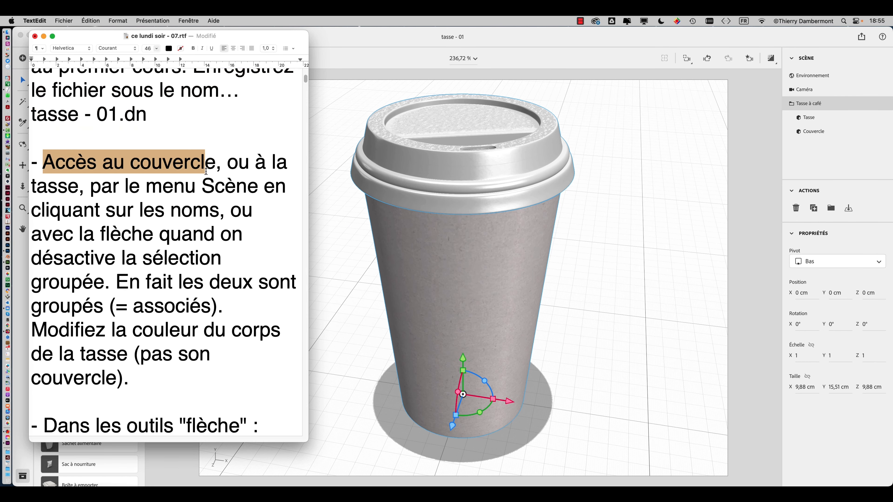
left_click(122, 177)
left_click_drag(55, 163, 277, 195)
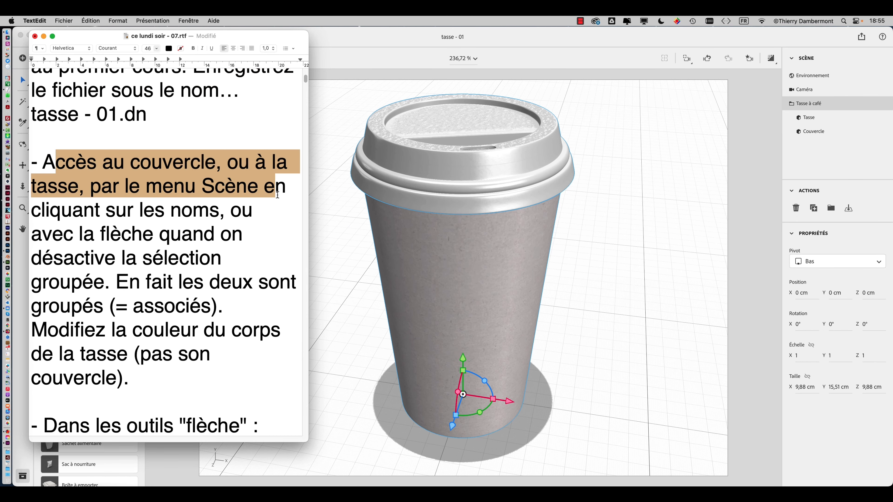
left_click(160, 193)
left_click_drag(231, 212, 146, 185)
Return to Adobe Dimension, collapse and re-expand the scene list, and select the Couvercle inside the Tasse à café group.
left_click(568, 181)
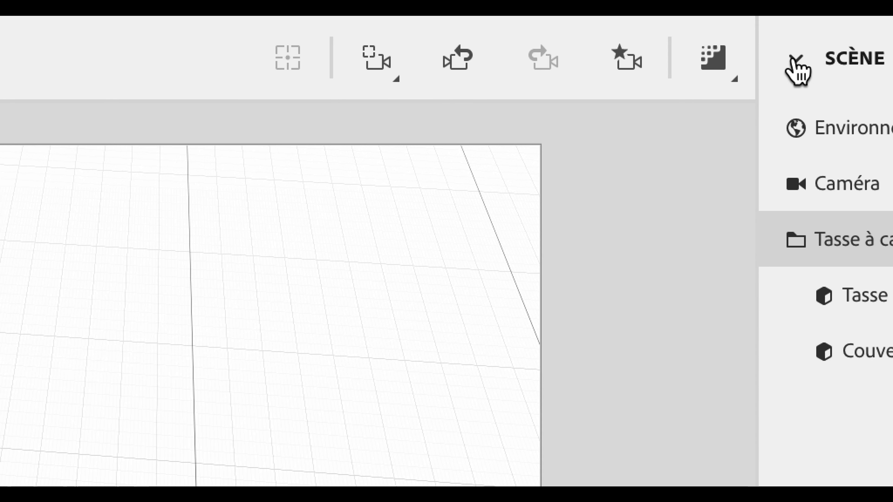
left_click(792, 59)
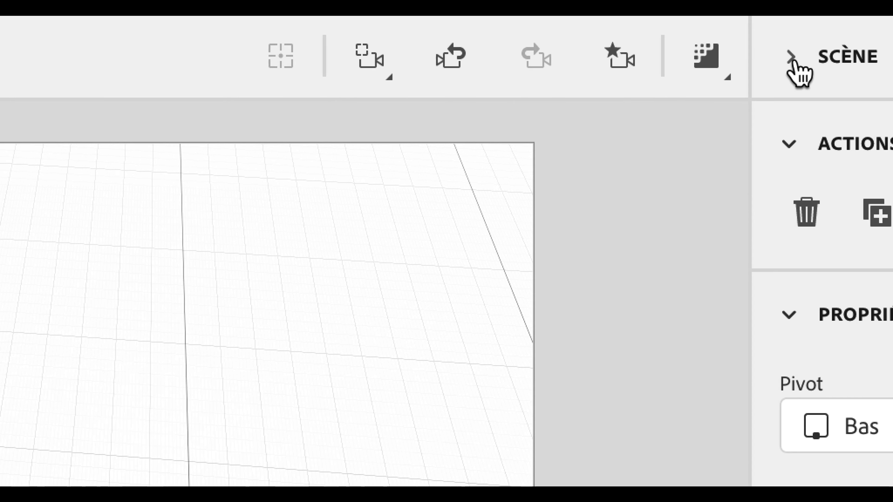
left_click(792, 60)
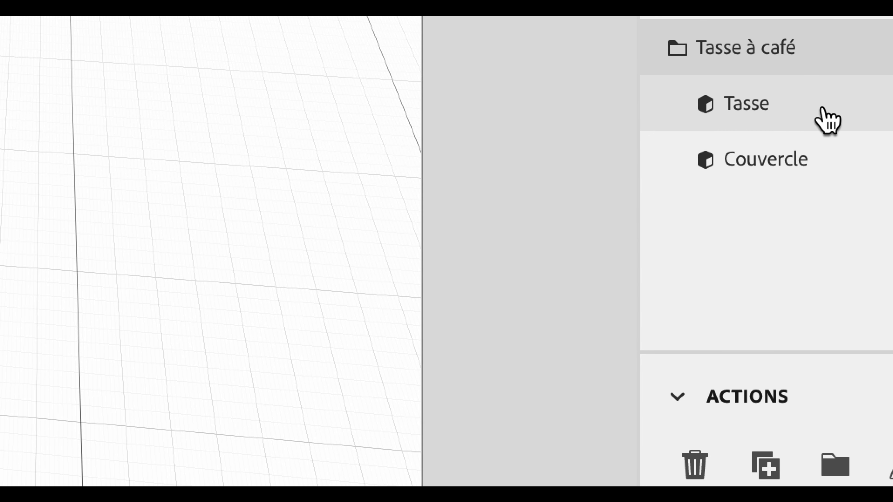
left_click(833, 165)
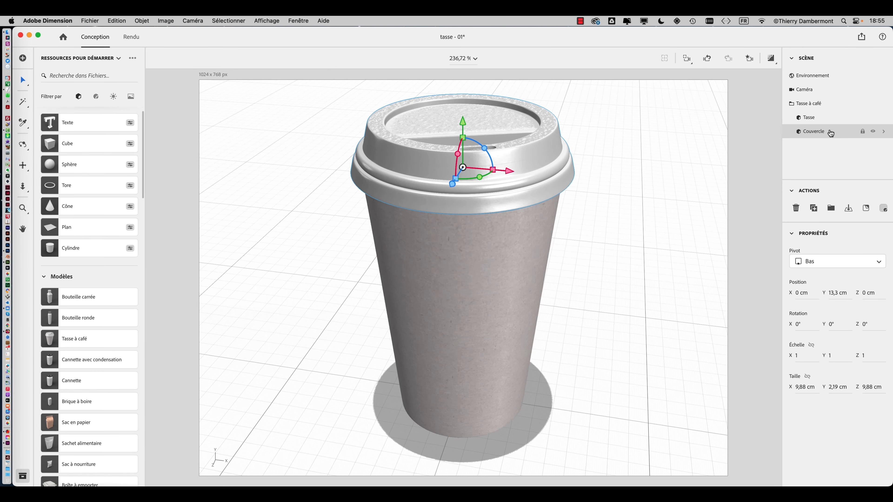
Alternate the selection between Tasse and Couvercle in the scene list, ending with Tasse selected.
left_click(827, 121)
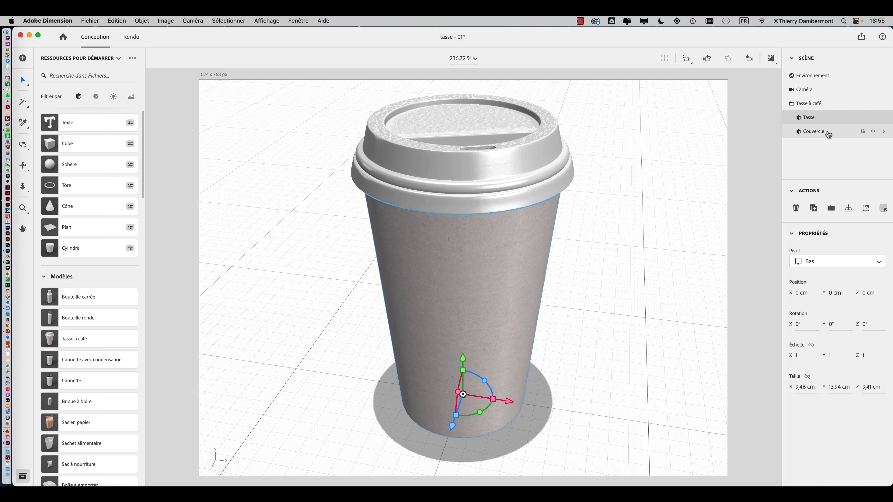
left_click(828, 131)
left_click(828, 121)
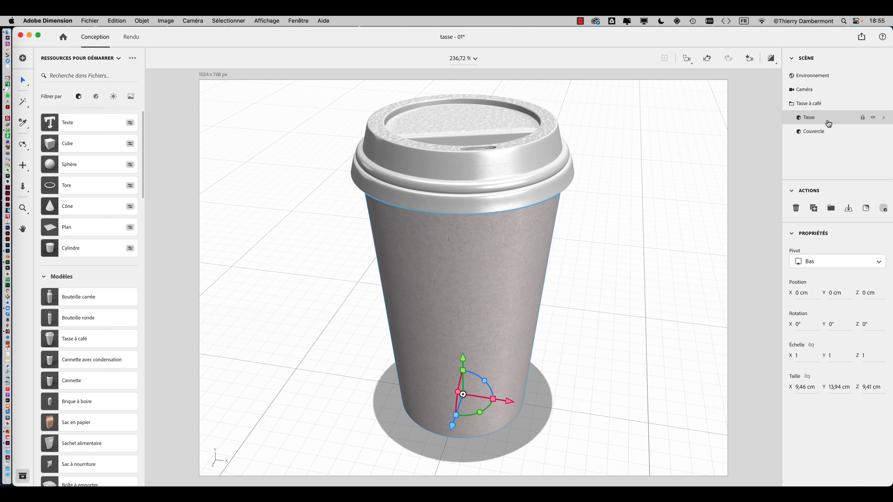
Switch to the TextEdit notes and highlight the passage on accessing the parts with the arrow once group selection is disabled.
key("super+Tab")
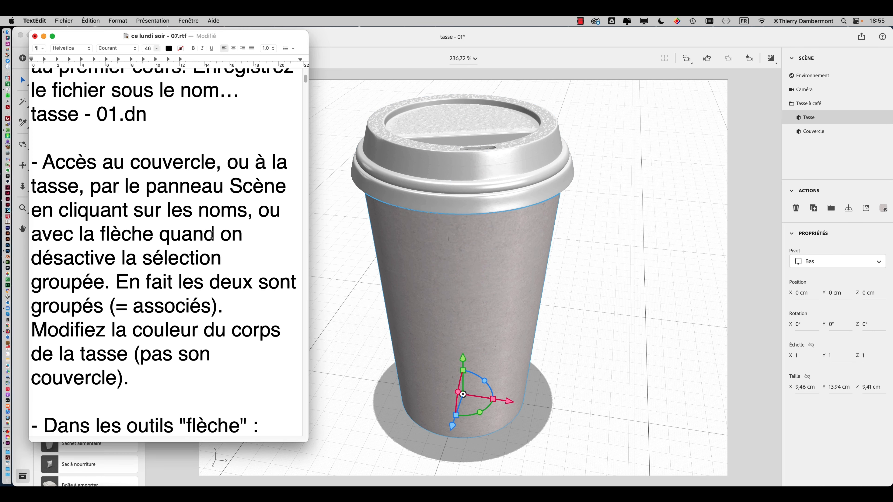
left_click_drag(258, 212, 229, 265)
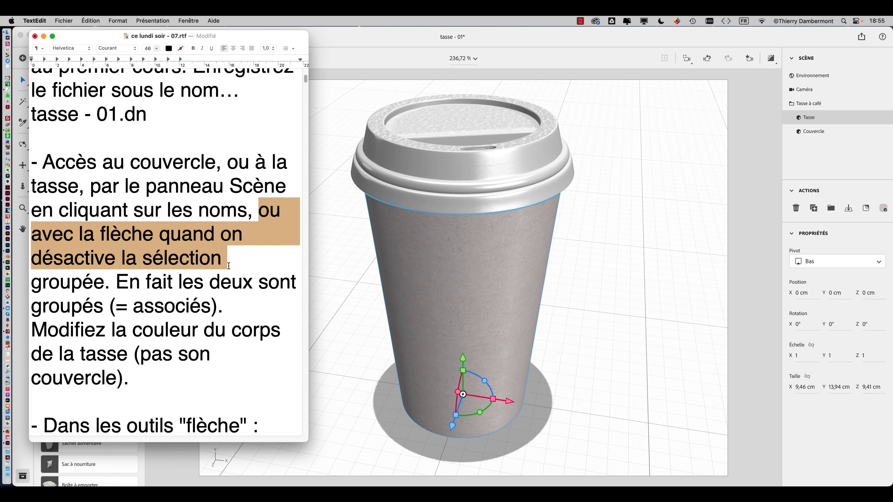
Return to Adobe Dimension, select the whole cup on the canvas, and turn off Sélection groupée for the Select tool.
left_click(671, 131)
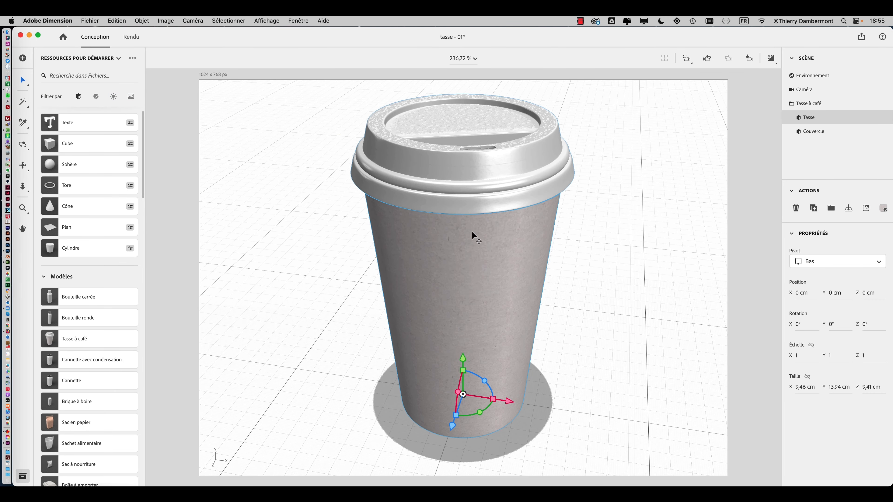
left_click(580, 217)
left_click(494, 229)
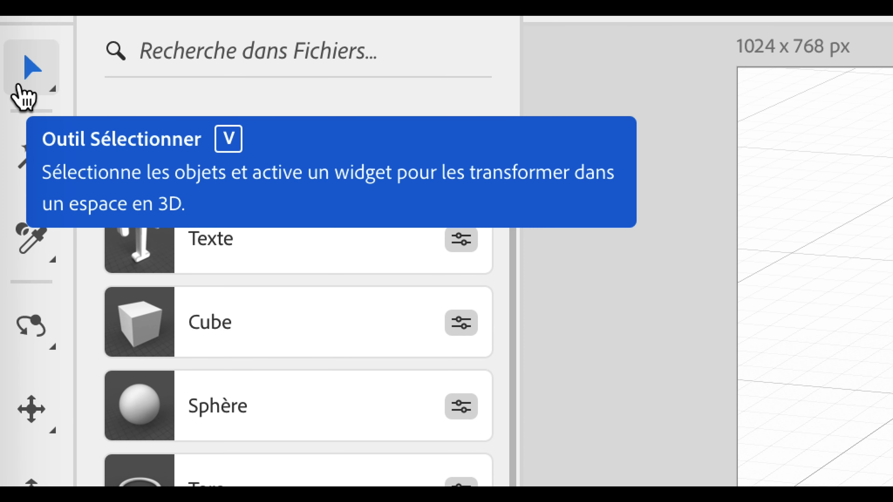
left_click(19, 79)
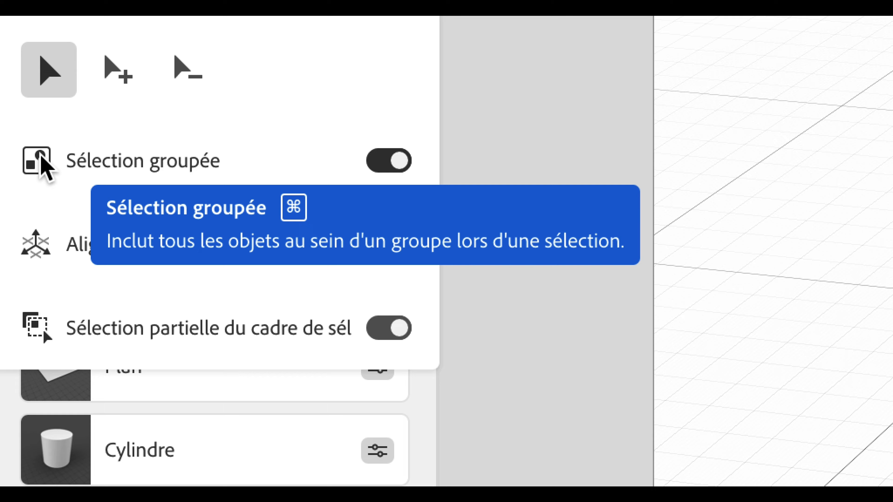
key("super")
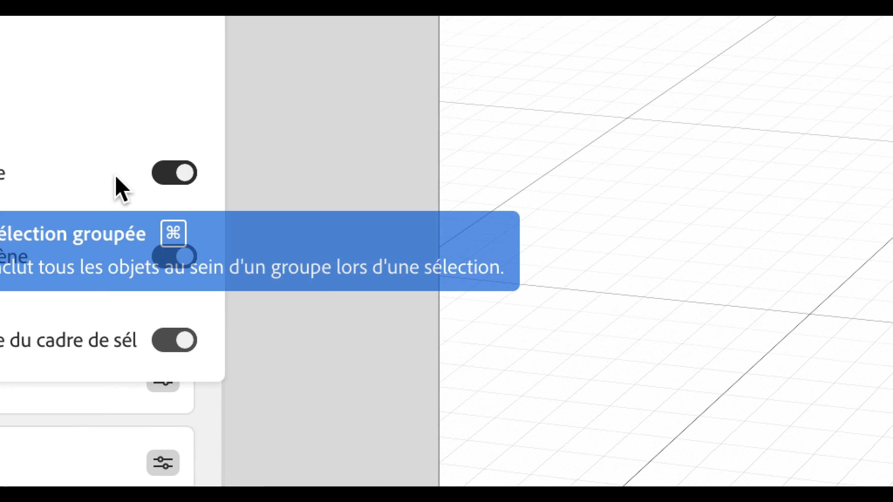
left_click(300, 172)
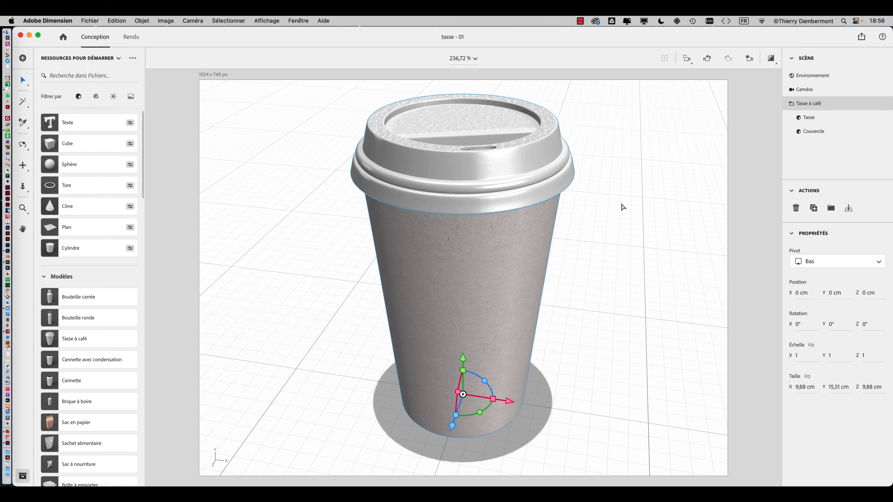
Deselect everything, select the lid and the cup body individually on the canvas, and show the Select tool's options.
left_click(623, 207)
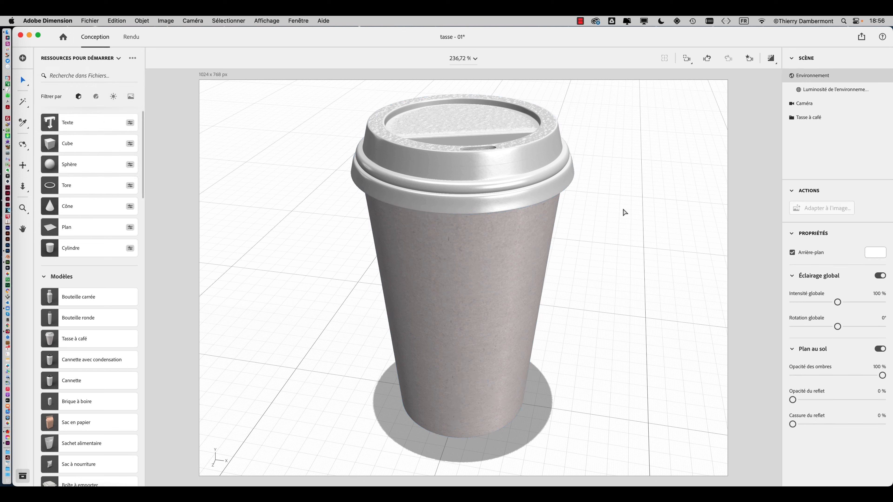
left_click(452, 124)
left_click(468, 264)
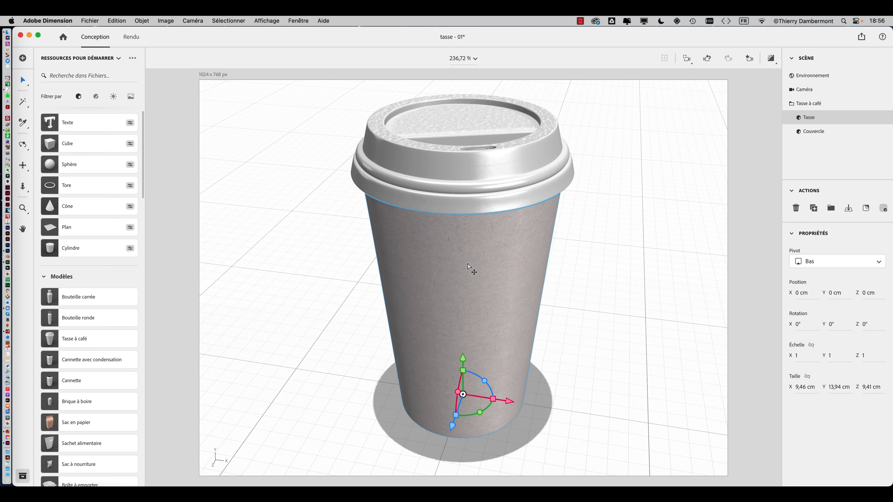
left_click(449, 150)
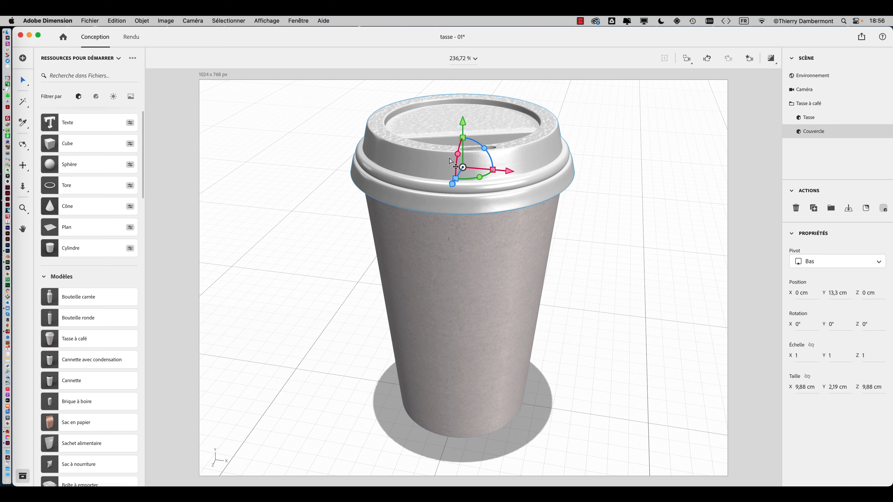
left_click(448, 234)
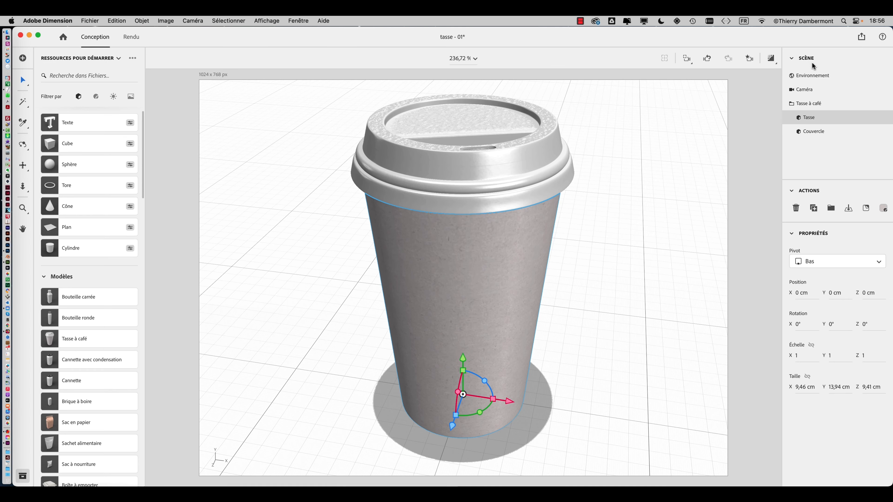
left_click(24, 82)
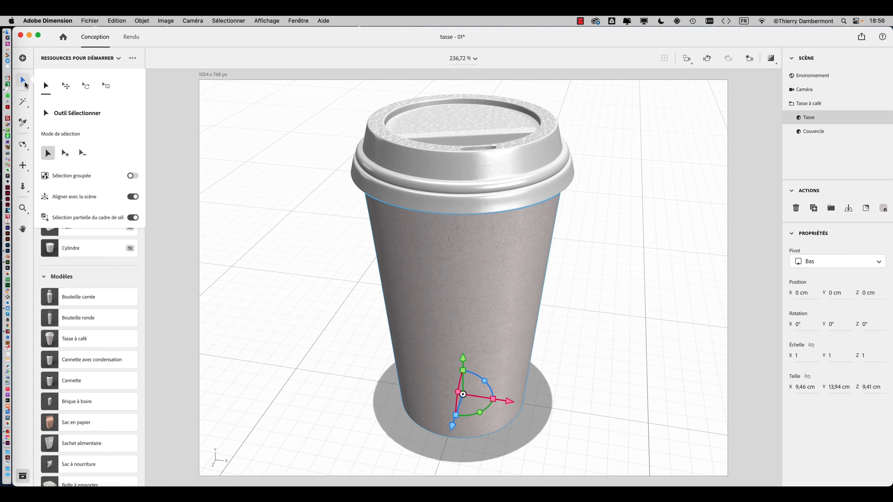
Switch to the TextEdit notes and highlight the sentences on the grouped parts and on changing the cup body's colour.
key("super+Tab")
key("Tab")
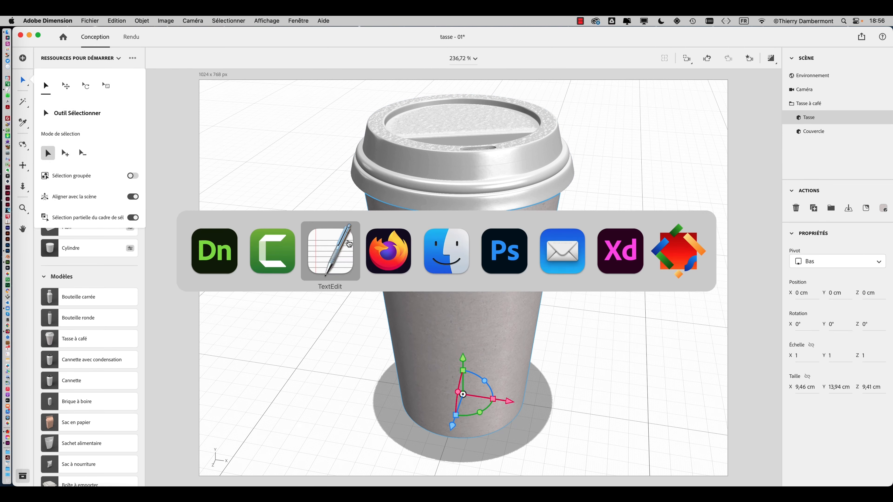
scroll(175, 213, "down", 2)
scroll(175, 214, "down", 4)
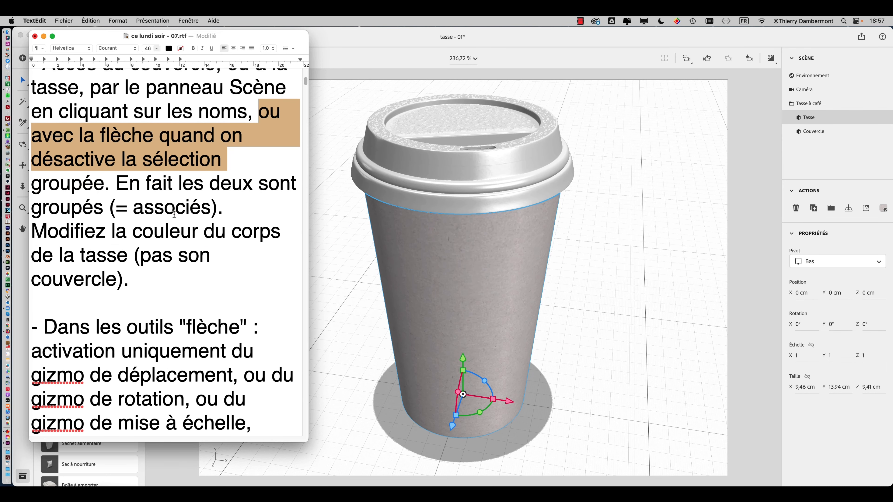
left_click_drag(114, 138, 224, 164)
scroll(172, 182, "down", 1)
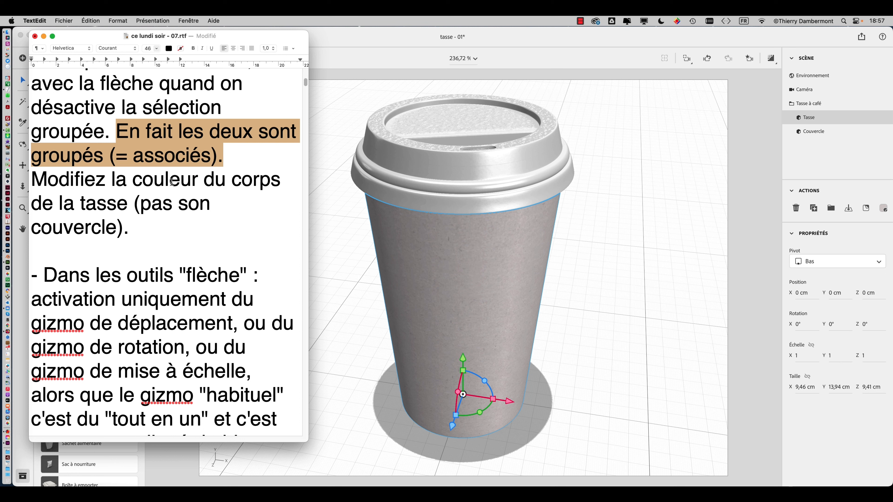
left_click(101, 184)
left_click_drag(48, 179, 151, 225)
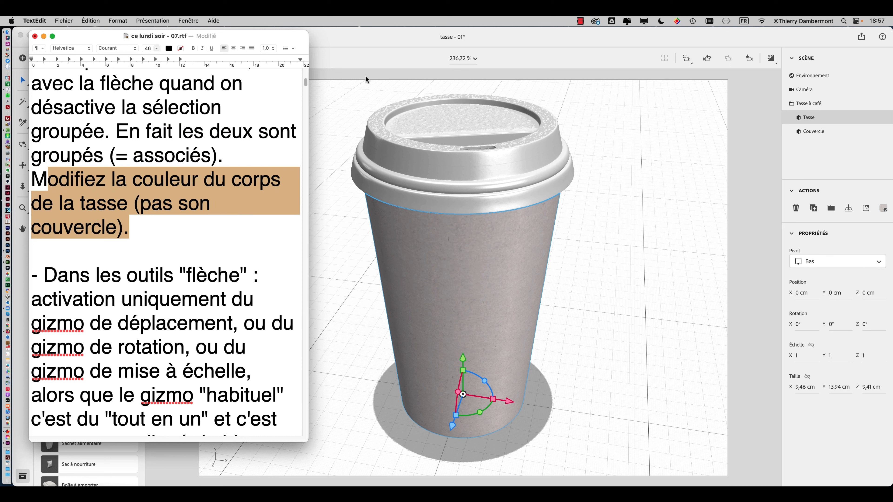
Return to Adobe Dimension, collapse and re-expand the Actions section, and open the material of the Tasse.
left_click(440, 80)
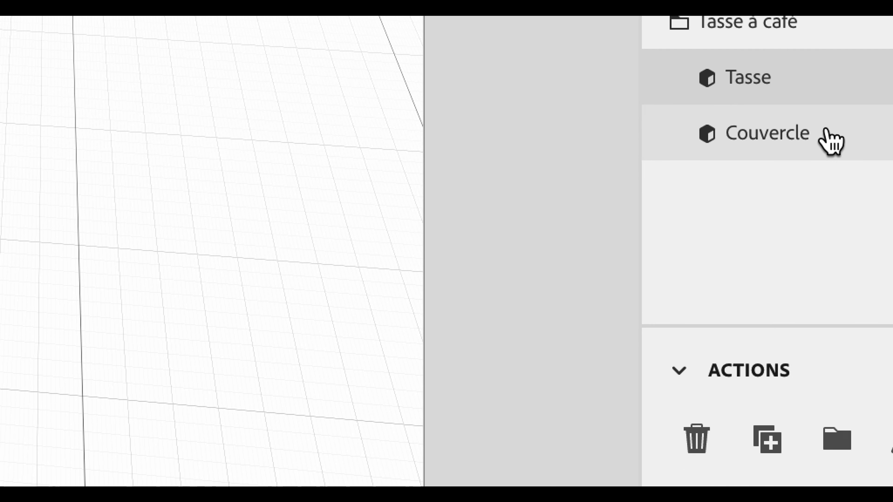
left_click(840, 165)
left_click(844, 120)
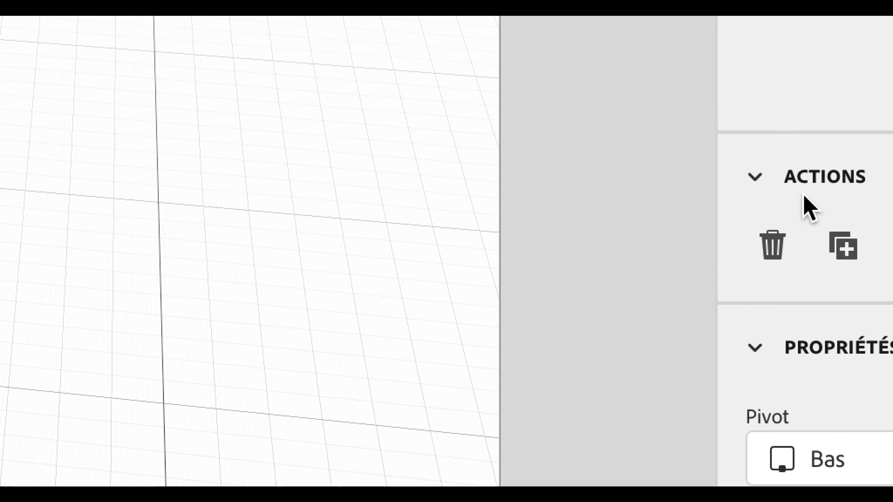
left_click(791, 187)
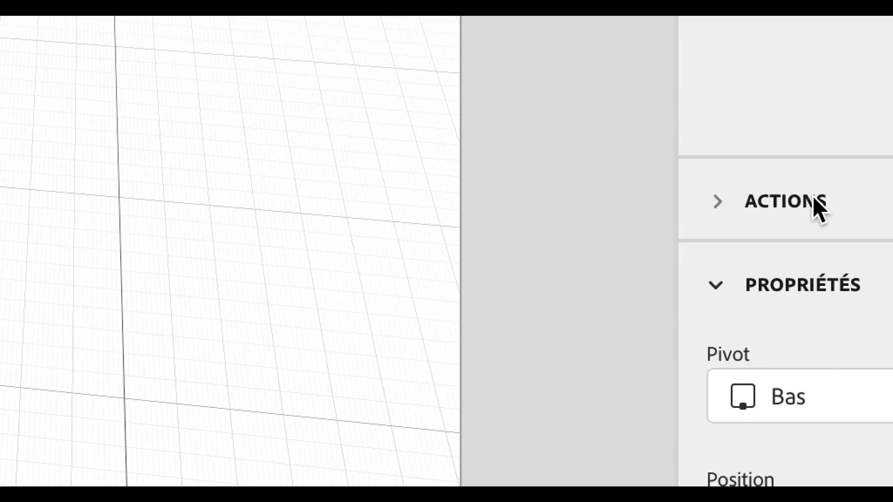
left_click(805, 219)
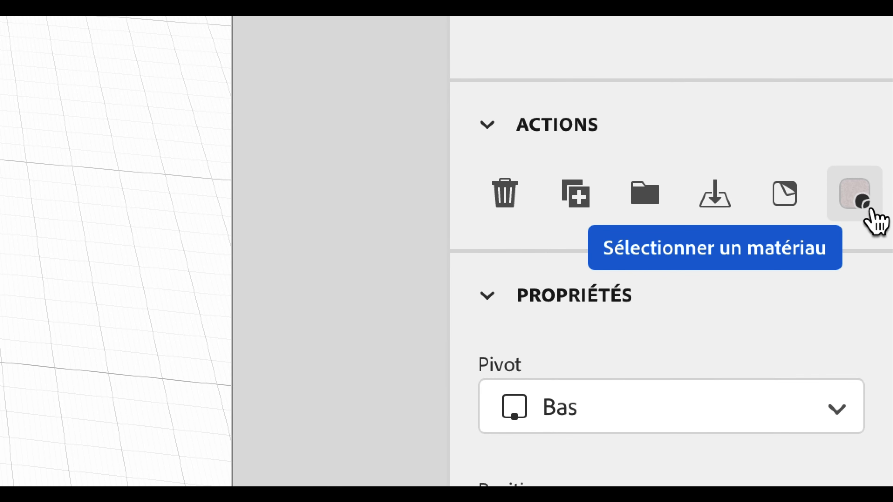
left_click(868, 211)
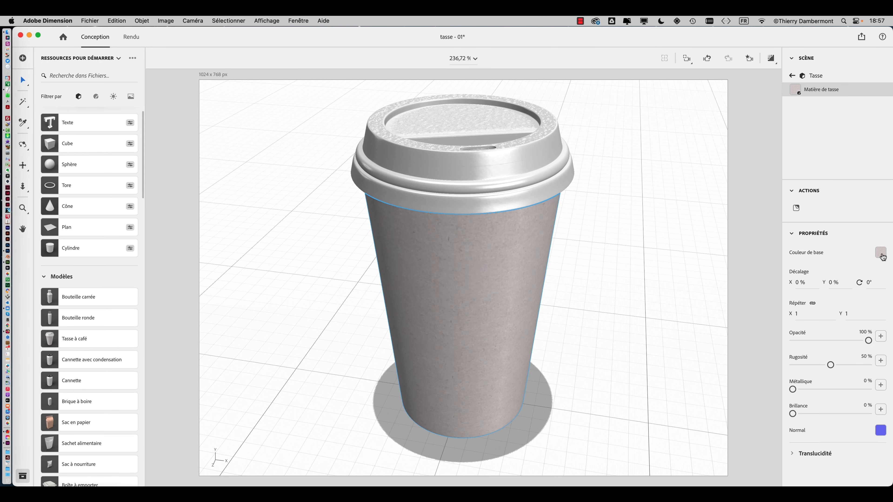
Change the cup material's base colour from an image to a solid green, RGB 38, 171, 107, and close the colour picker.
left_click(880, 253)
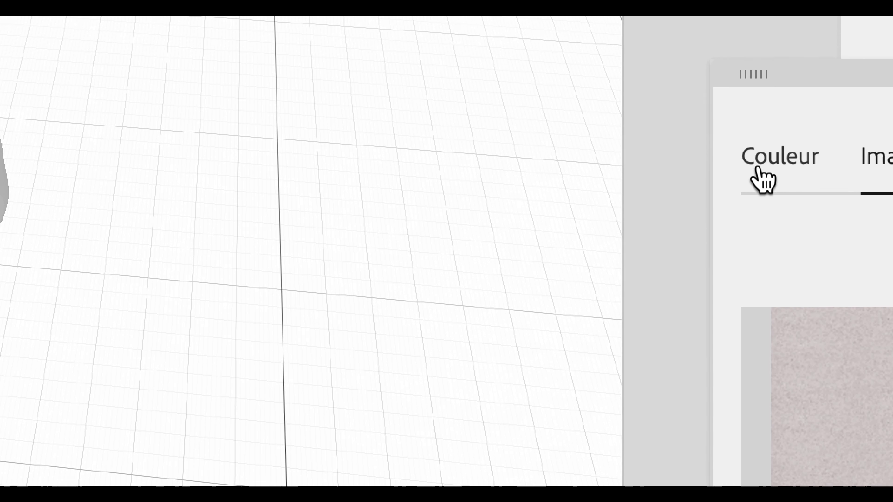
left_click(843, 160)
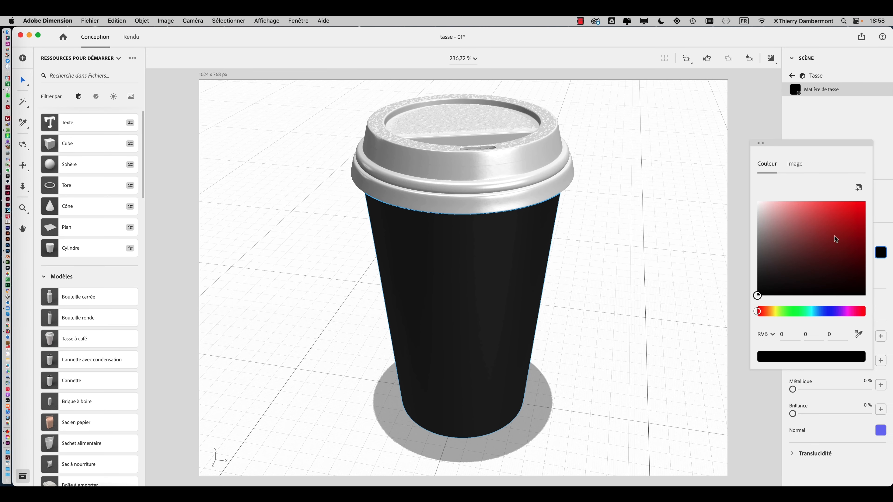
left_click(834, 236)
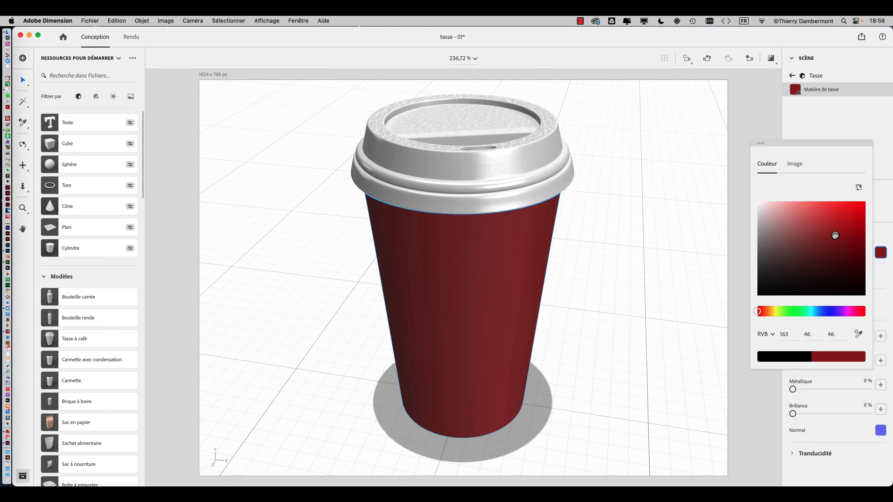
left_click(803, 311)
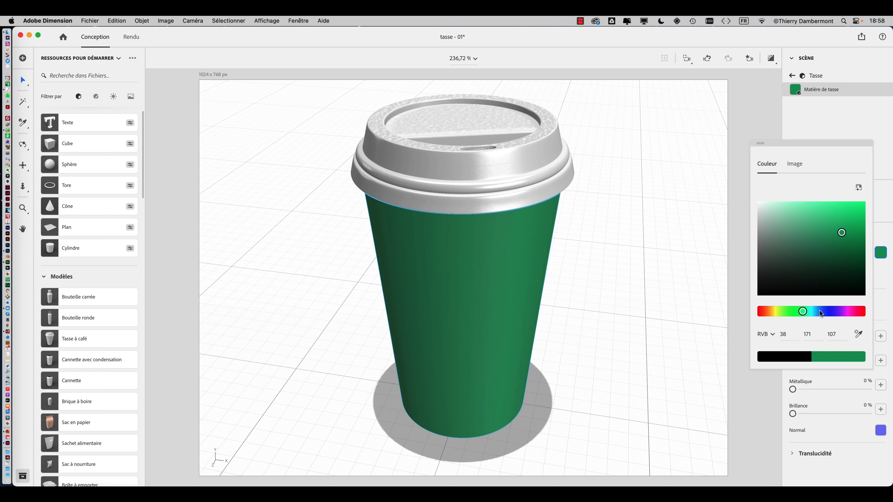
left_click_drag(811, 144, 589, 98)
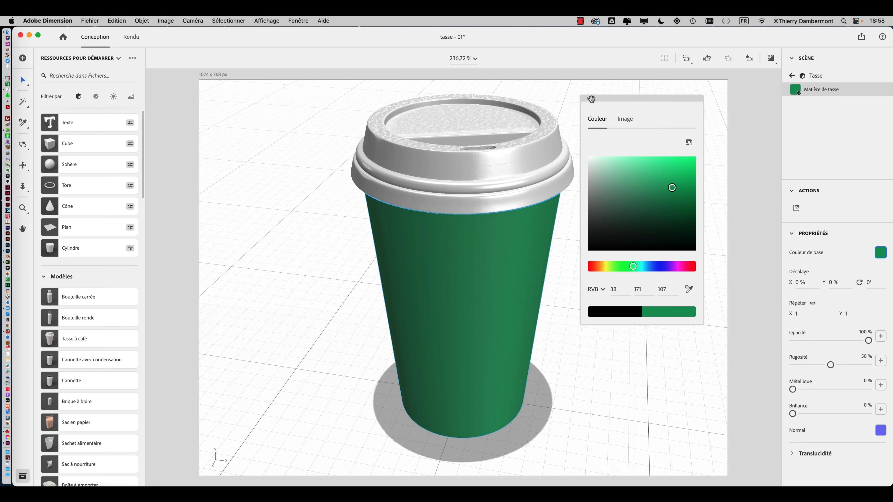
key("Escape")
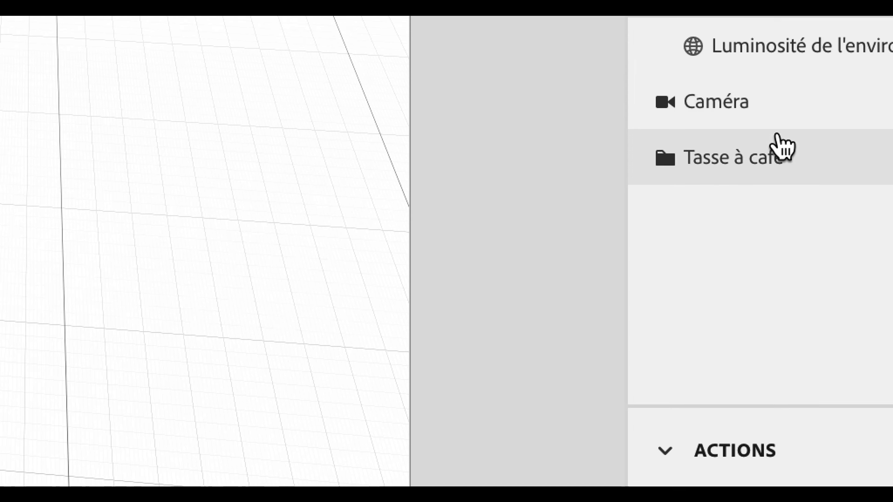
Expand the Tasse à café group, select the Tasse, and reopen its material's base colour for editing.
double_click(854, 150)
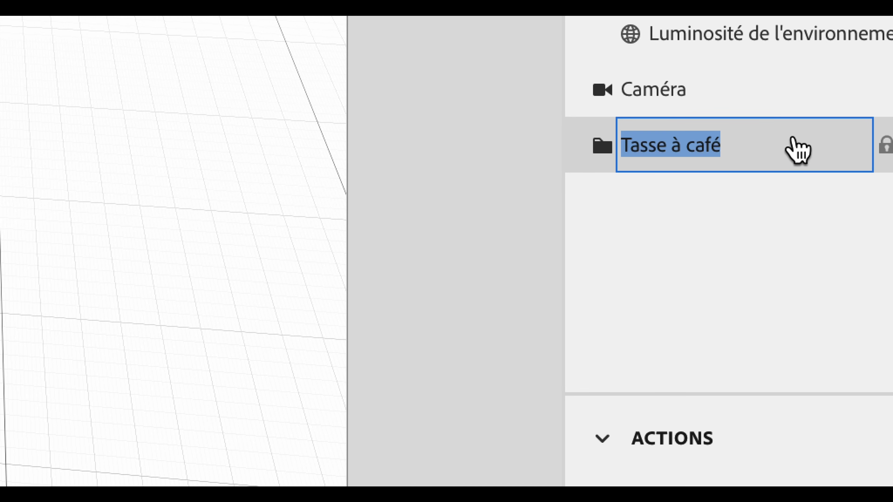
left_click(602, 145)
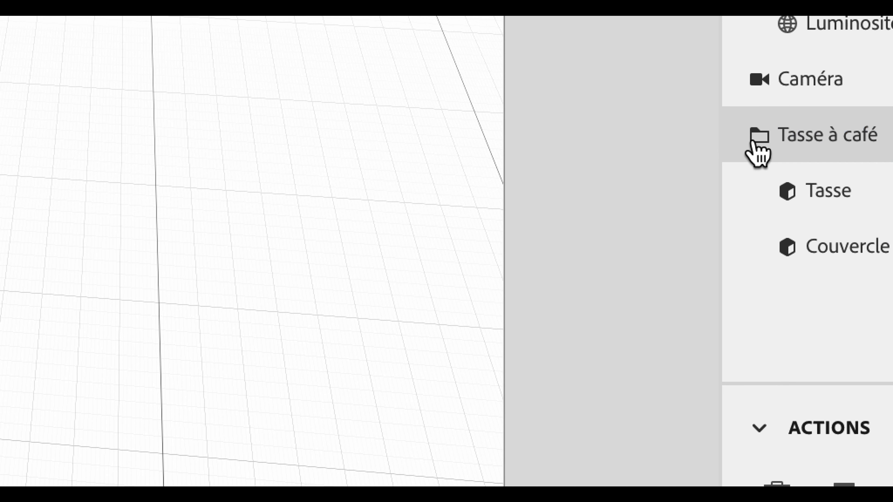
left_click(752, 143)
left_click(753, 142)
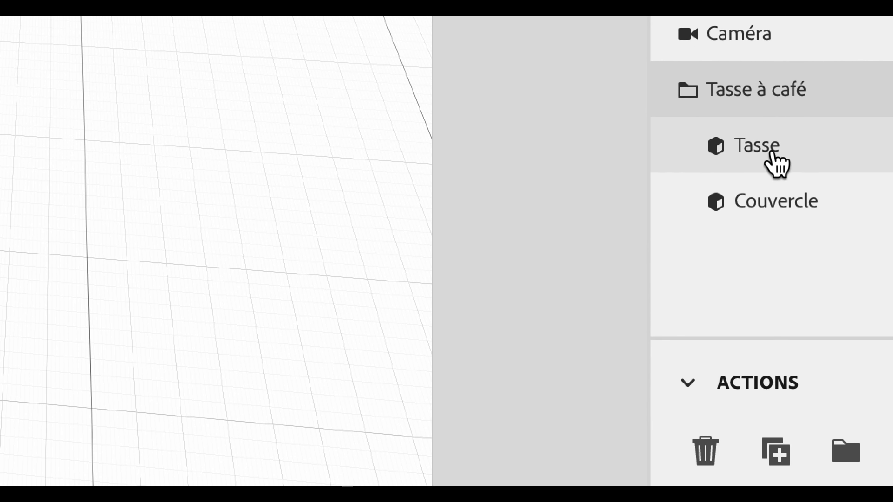
left_click(770, 154)
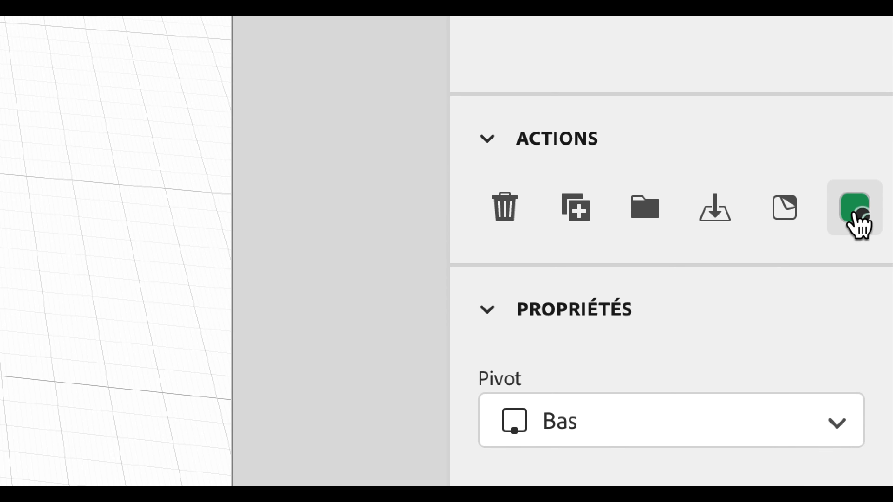
left_click(854, 211)
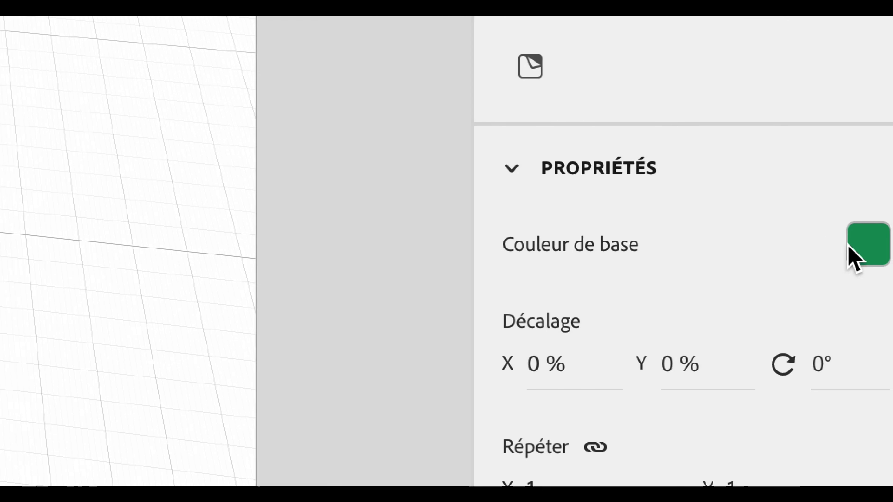
left_click(851, 249)
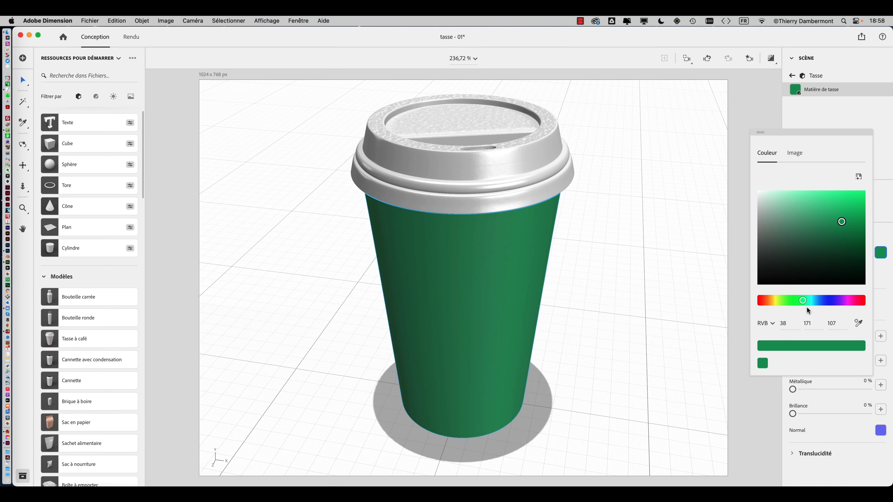
Set the cup material's base colour to blue, RGB 38, 140, 171, and close the colour picker.
left_click(815, 300)
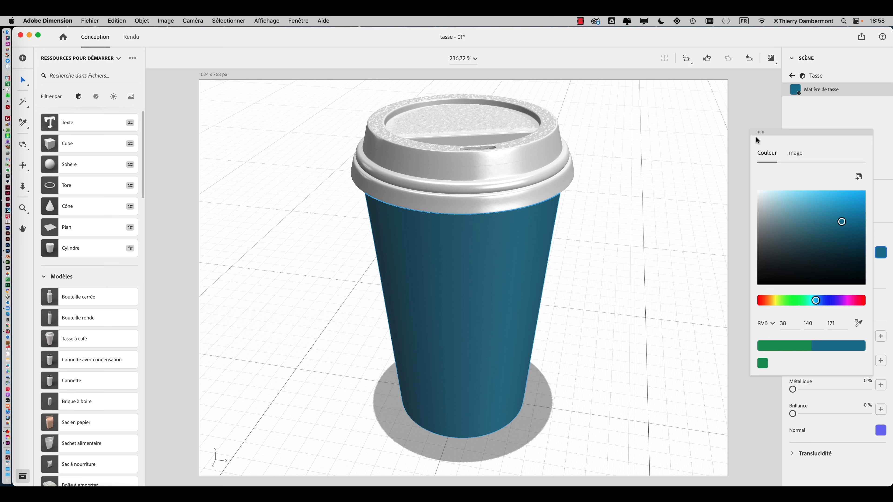
left_click_drag(760, 134, 613, 119)
key("Escape")
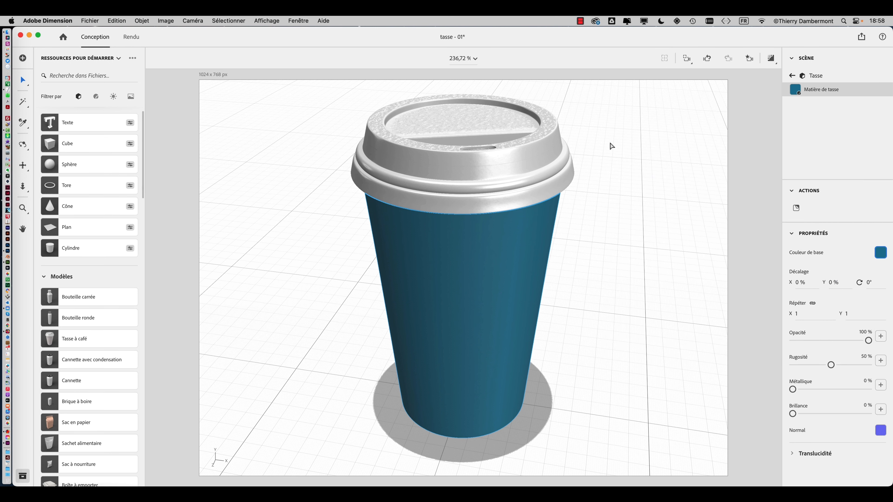
left_click(88, 21)
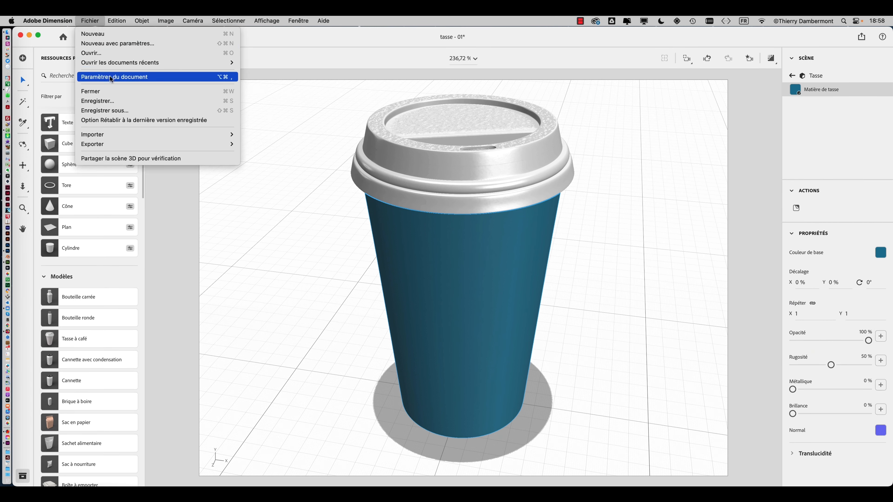
left_click(125, 111)
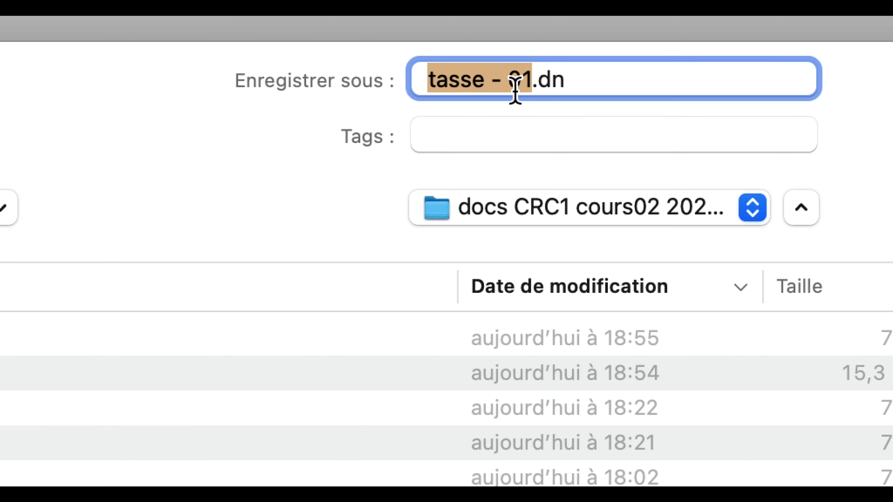
left_click(514, 92)
key("shift+Right")
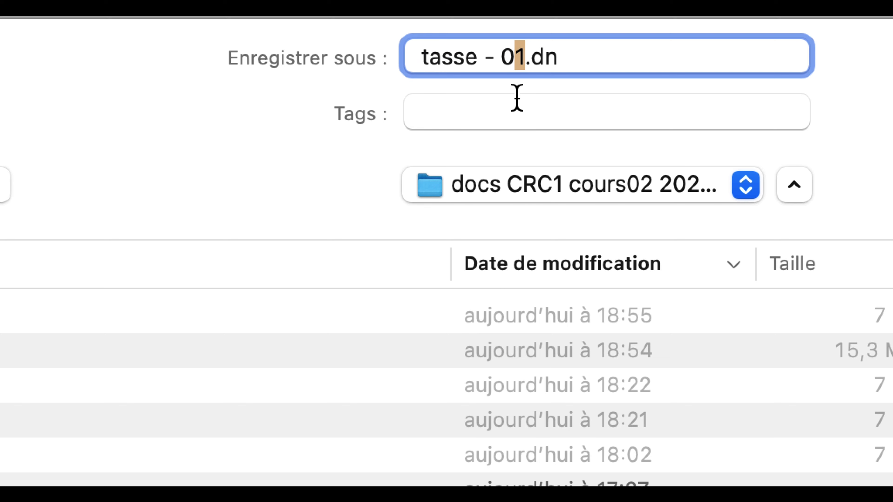
type("2")
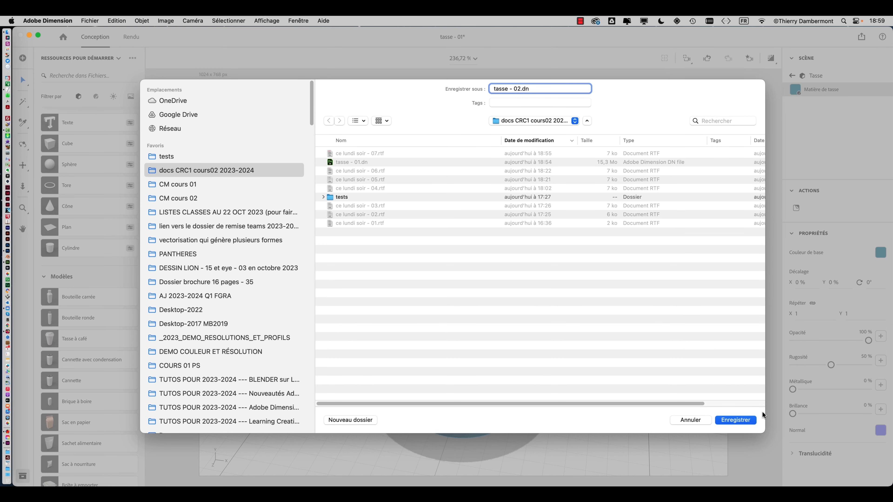
left_click(749, 422)
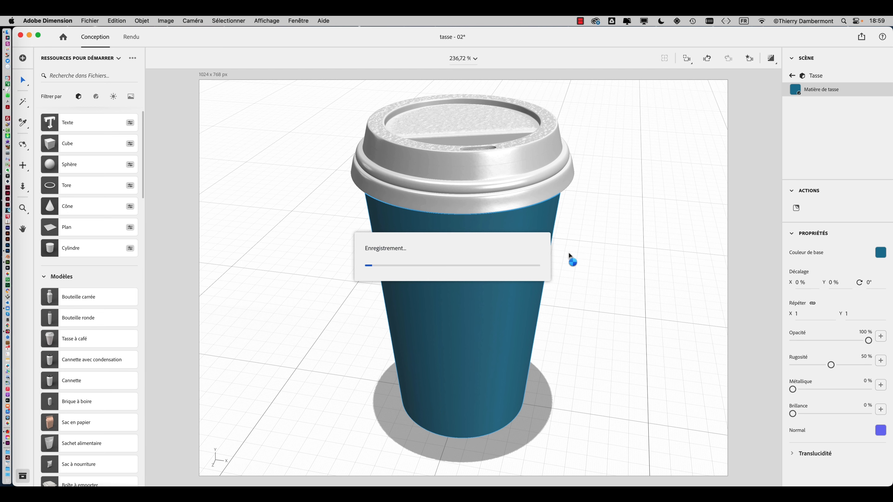
Switch to the TextEdit notes and highlight the passages on the separate move, rotate and scale gizmos versus the usual all-in-one gizmo.
key("super+Tab")
scroll(211, 227, "down", 5)
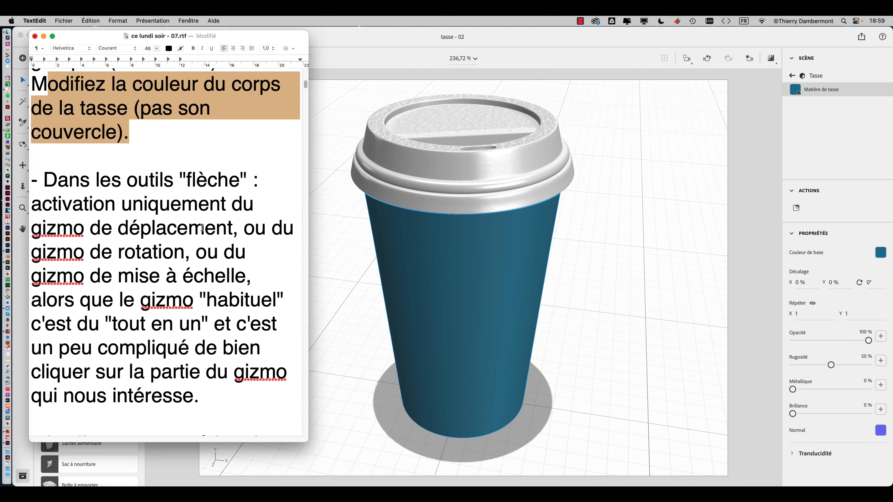
scroll(202, 226, "down", 1)
scroll(121, 209, "down", 1)
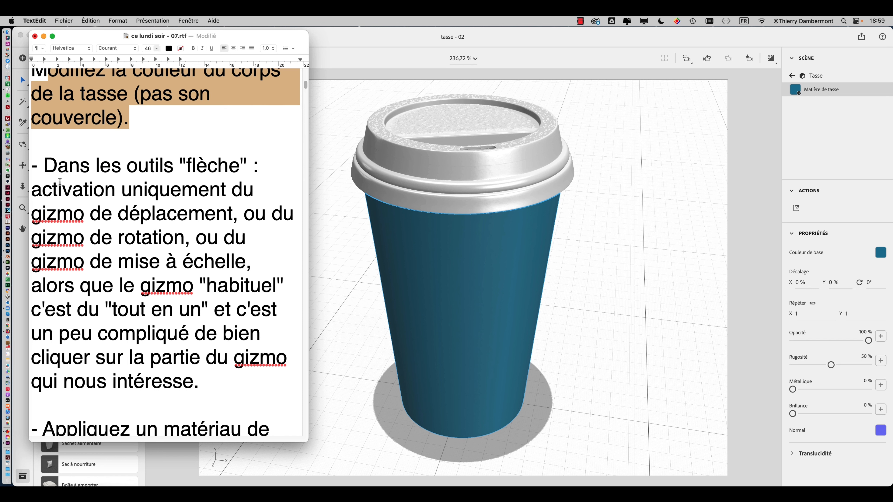
left_click(44, 160)
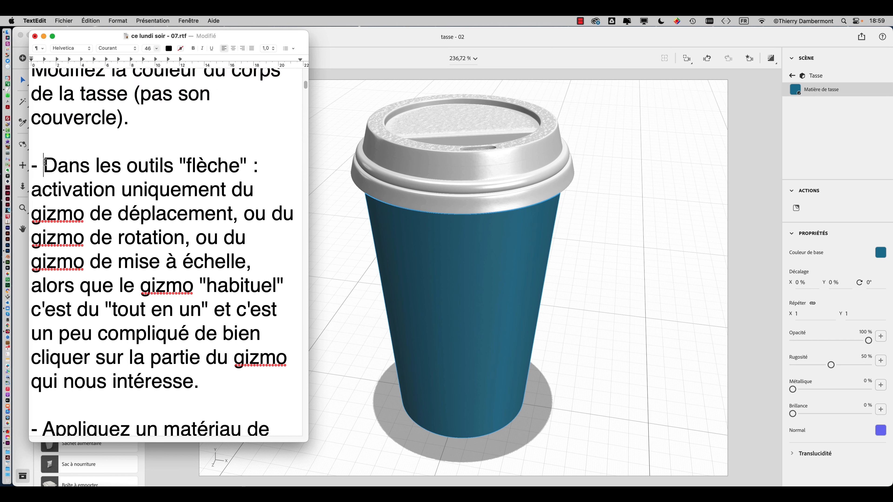
left_click_drag(45, 161, 255, 237)
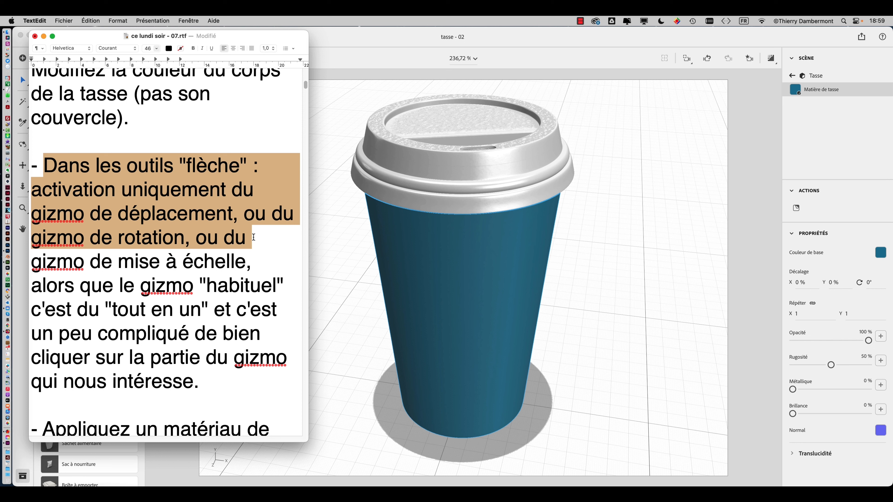
left_click(229, 218)
left_click_drag(105, 190, 246, 260)
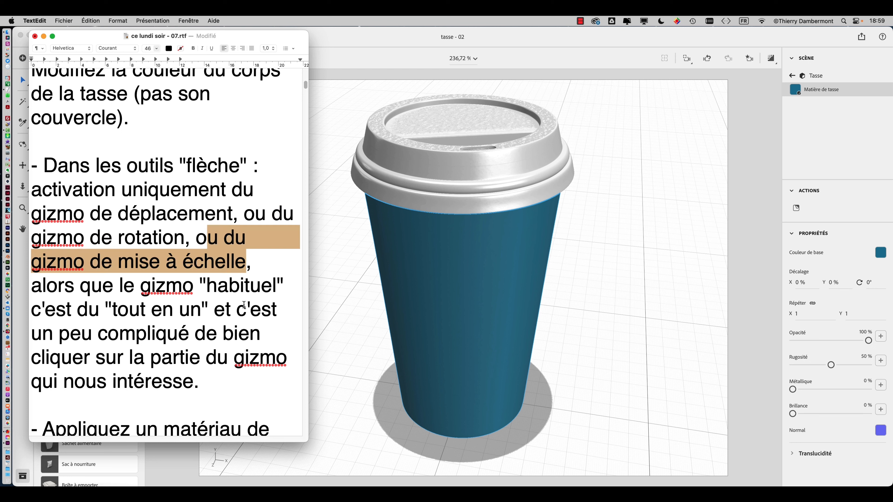
left_click_drag(79, 278, 264, 292)
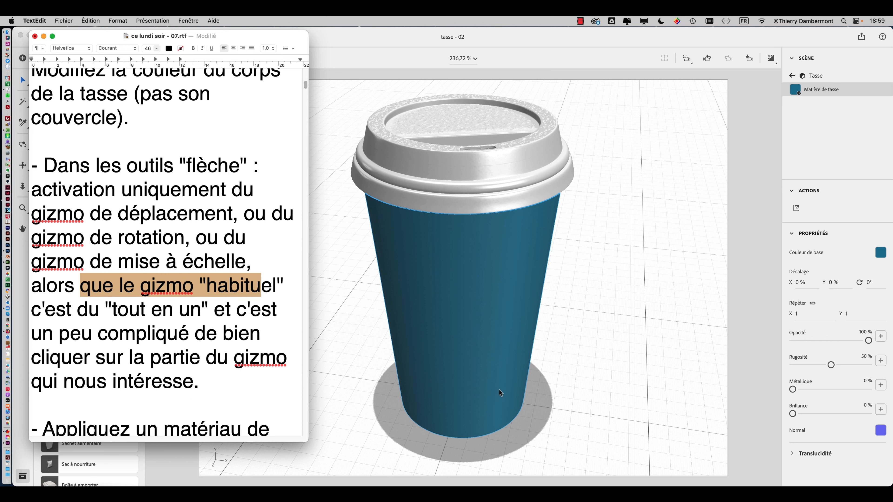
Return to Adobe Dimension, select the whole Tasse à café group, and examine its all-in-one gizmo from several angles.
left_click(493, 379)
left_click(495, 334)
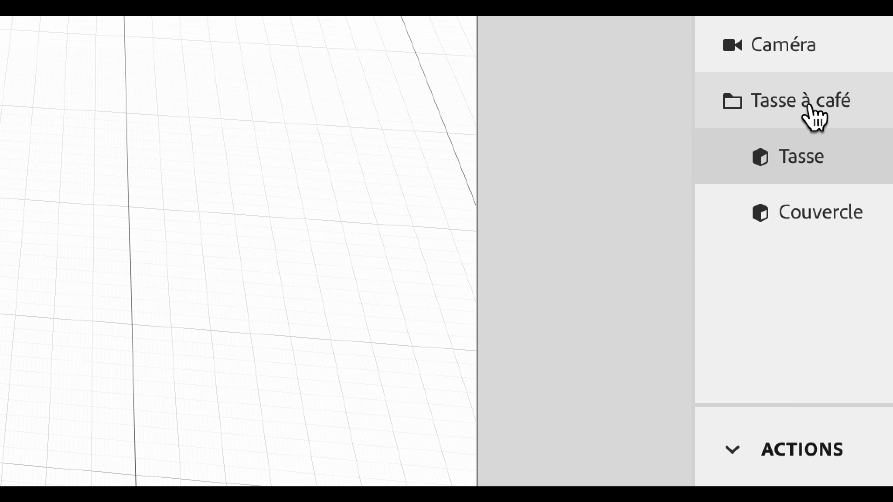
left_click(810, 106)
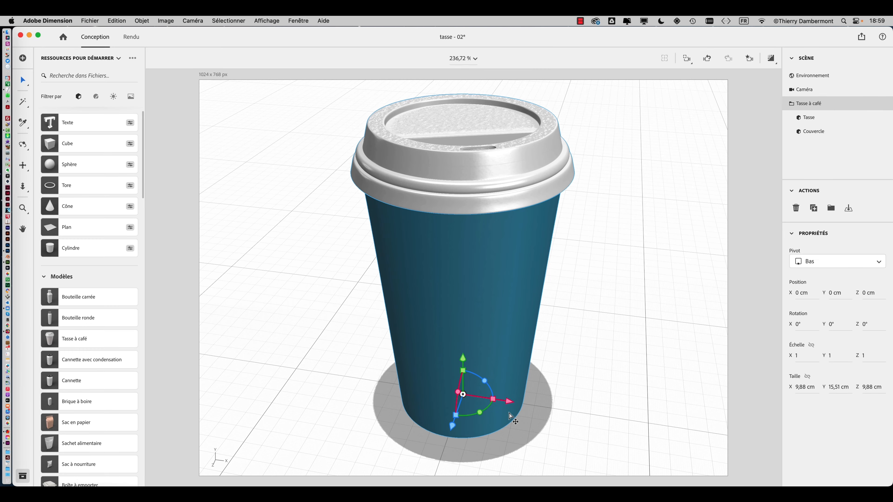
left_click_drag(569, 348, 494, 295)
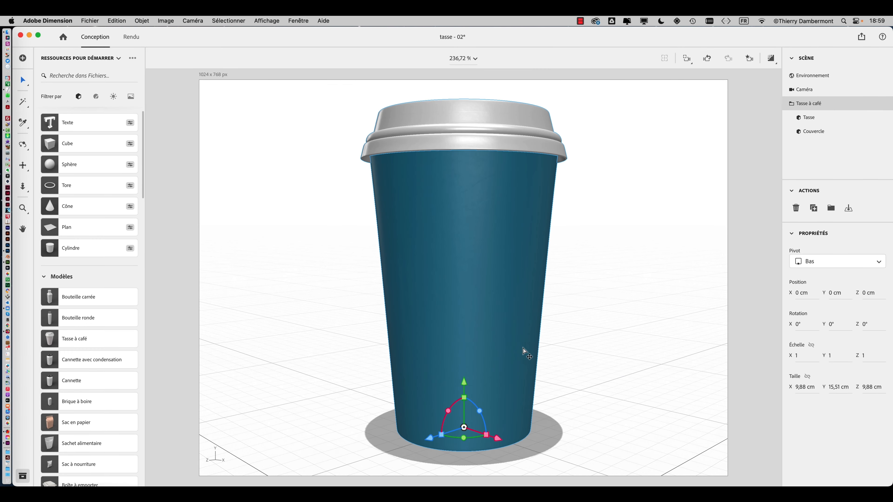
left_click_drag(524, 351, 508, 301)
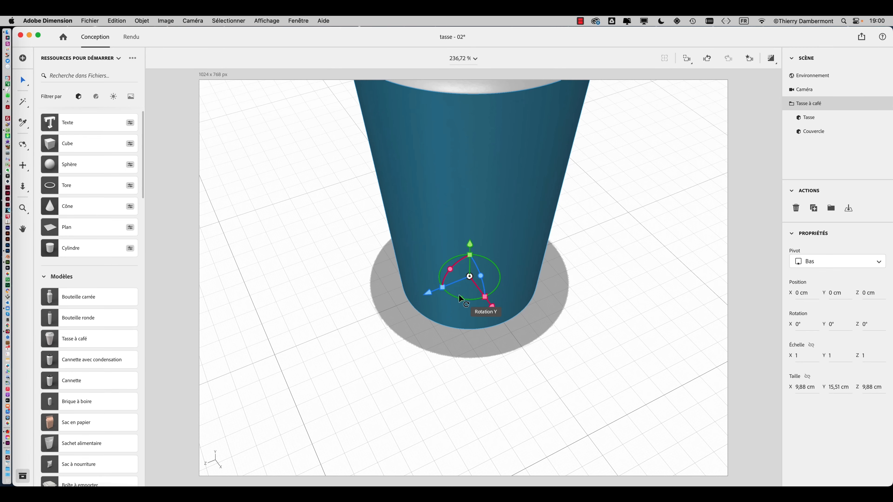
Recheck the gizmo paragraph in the TextEdit notes, return to Adobe Dimension, and activate the Déplacement tool.
key("super+Tab")
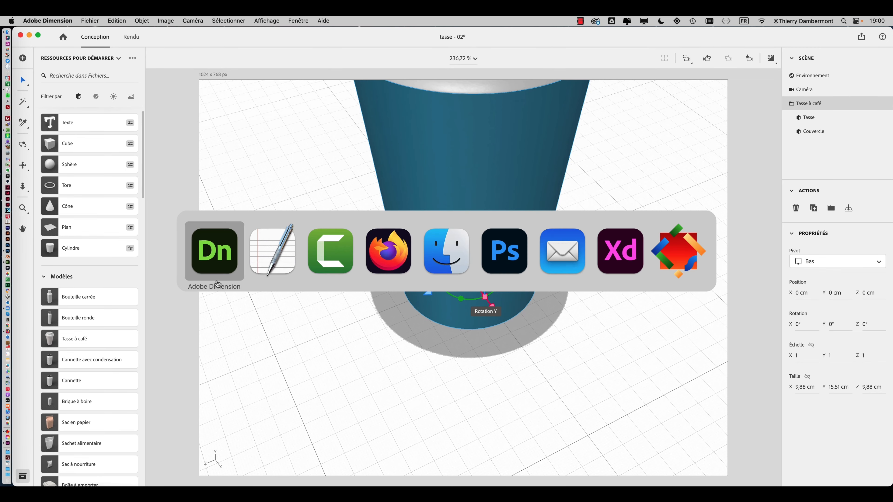
scroll(156, 344, "down", 1)
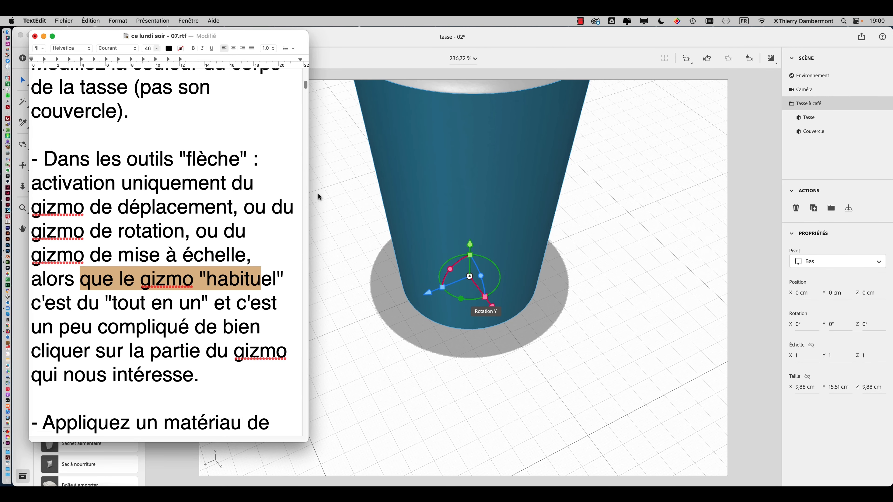
left_click(356, 47)
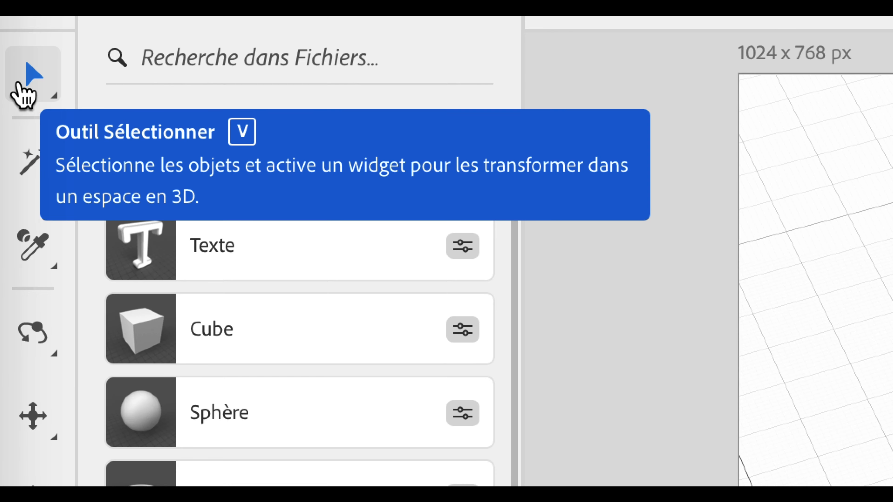
left_click(23, 89)
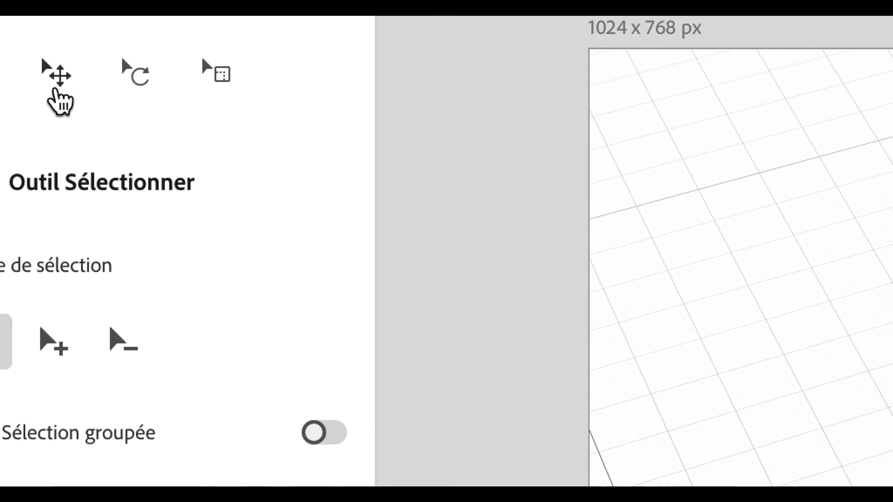
left_click(57, 81)
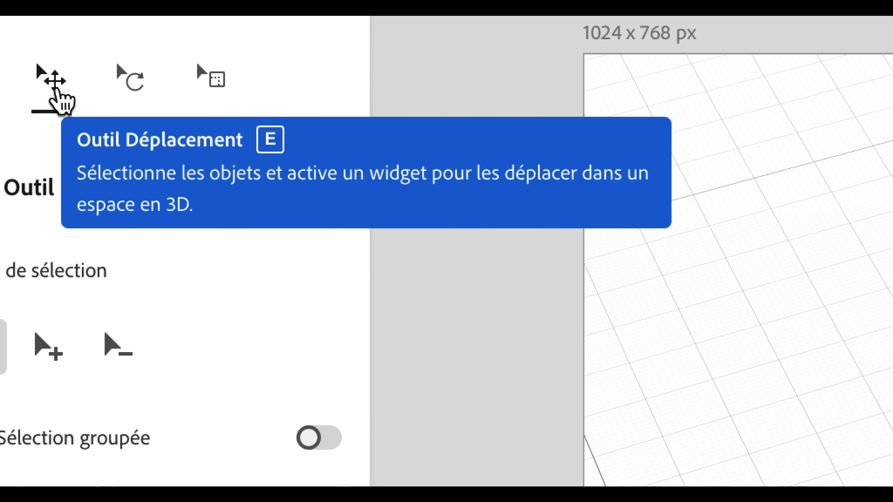
key("ctrl")
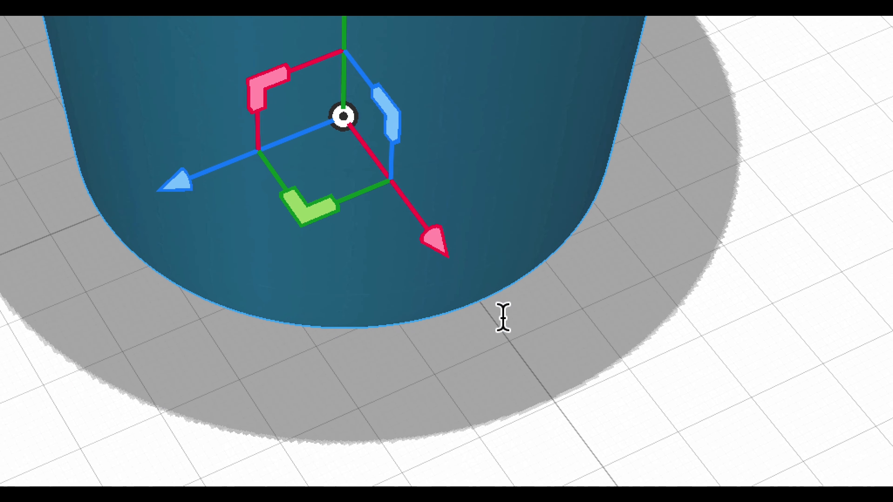
Move the Tasse à café group with the move gizmo to about X 4,5 cm and Z 4,2 cm.
left_click_drag(469, 281, 513, 336)
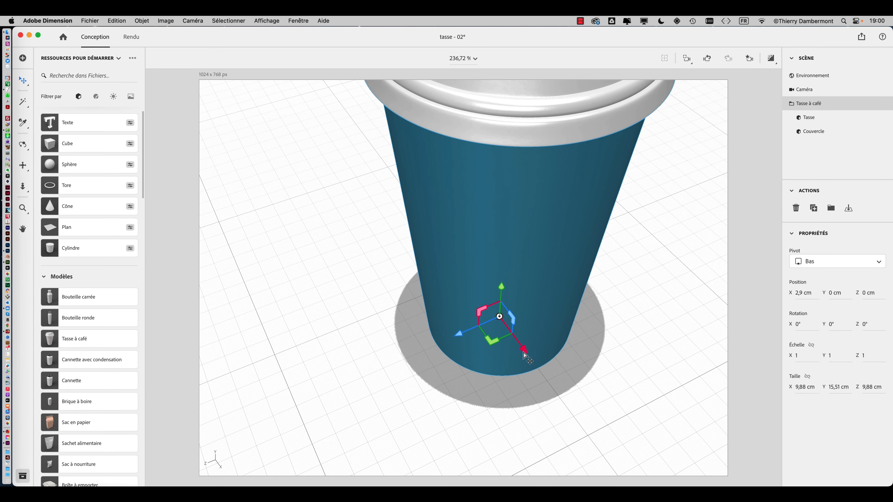
scroll(524, 355, "down", 5)
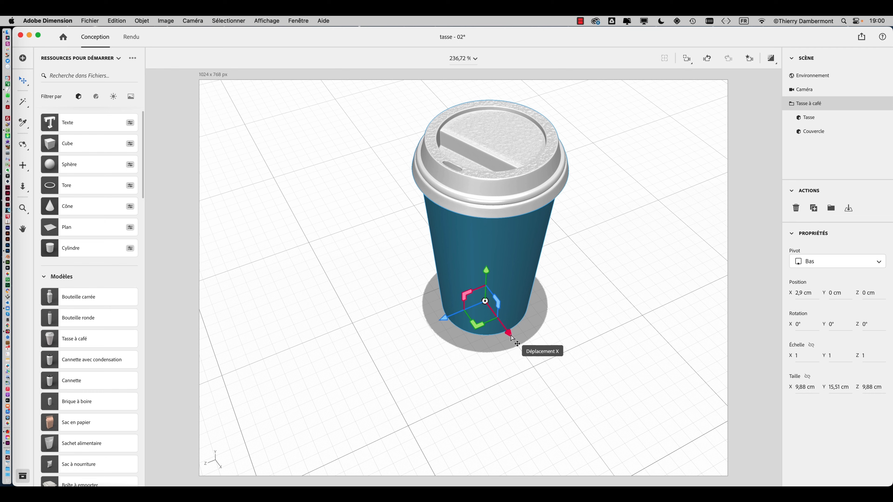
left_click_drag(511, 338, 537, 373)
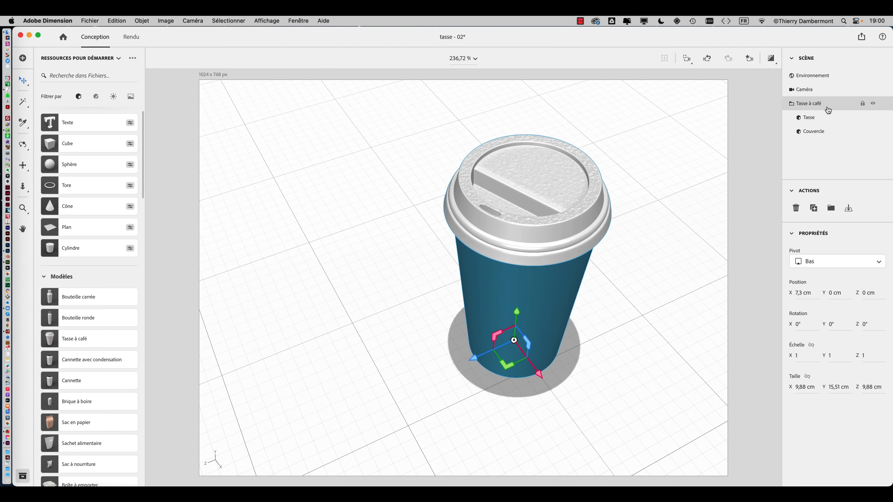
left_click_drag(540, 378, 521, 354)
left_click_drag(455, 336, 404, 353)
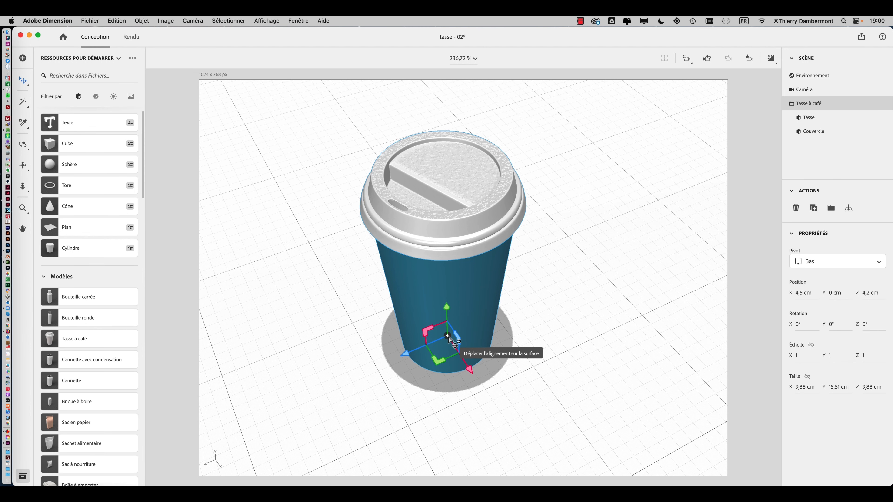
Activate the Faire pivoter tool and rotate the Tasse à café group about -42° around the Y axis.
left_click(23, 83)
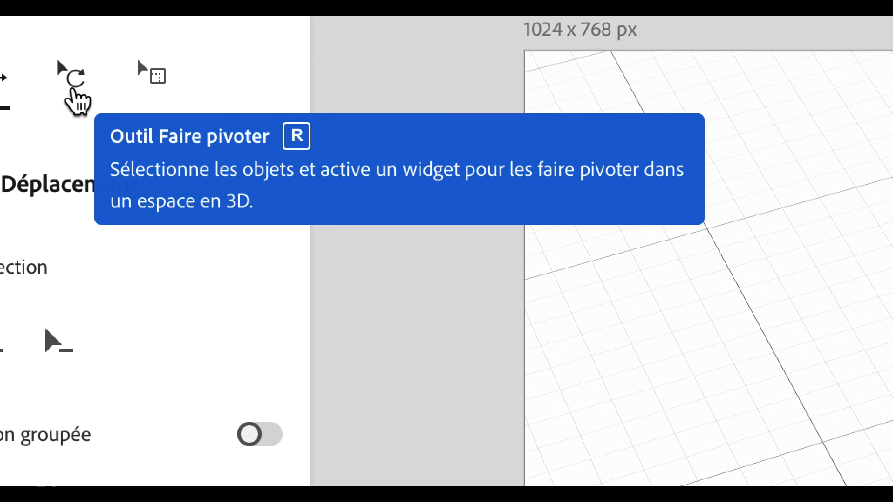
left_click(269, 113)
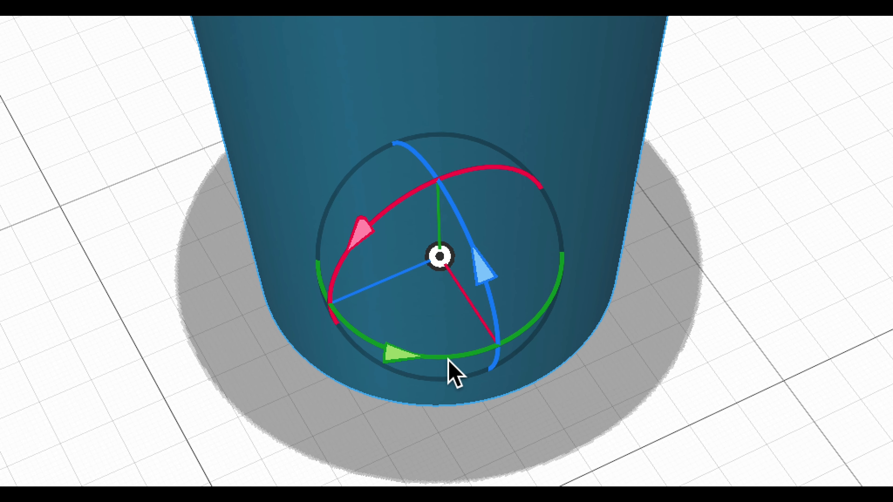
left_click_drag(482, 356, 387, 360)
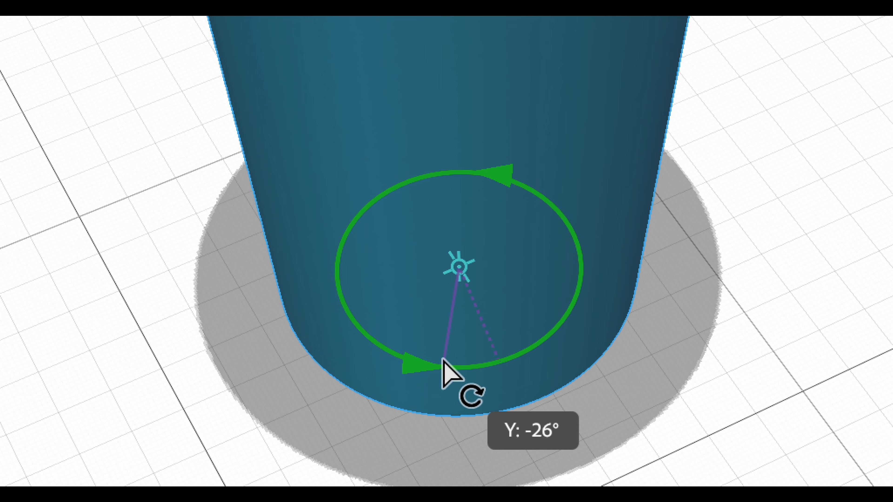
left_click_drag(444, 362, 427, 392)
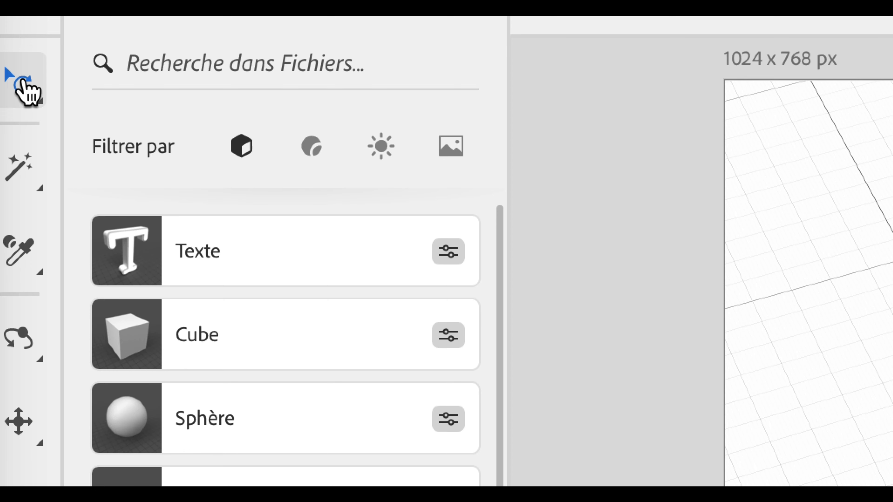
Activate the Mise à l'échelle tool, examine the Tasse à café group's scale gizmo, and return to the all-in-one selection tool.
left_click(24, 82)
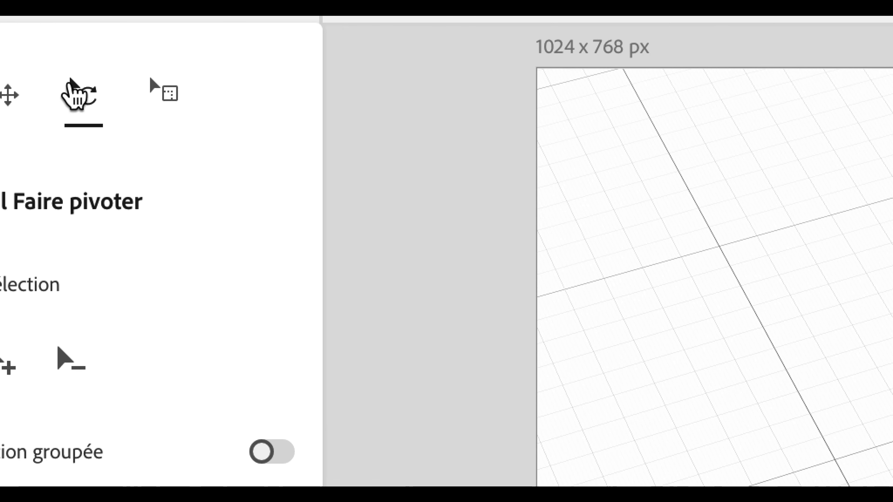
left_click(351, 107)
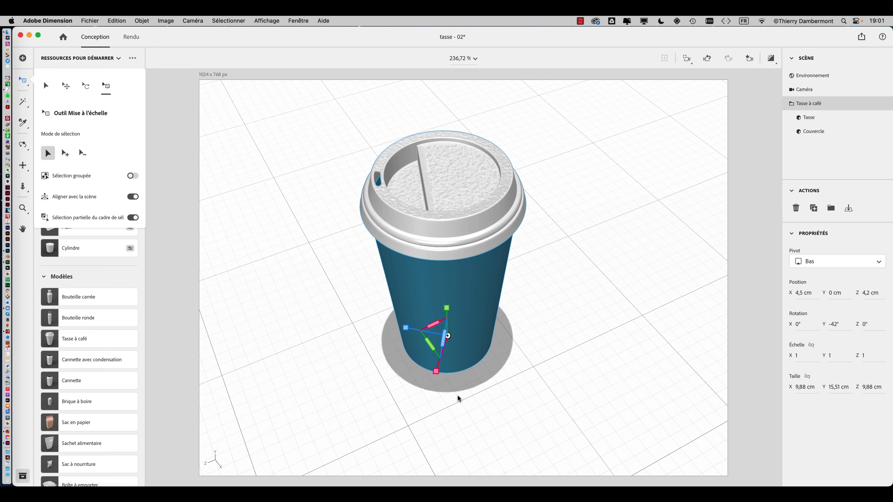
left_click_drag(555, 376, 564, 336)
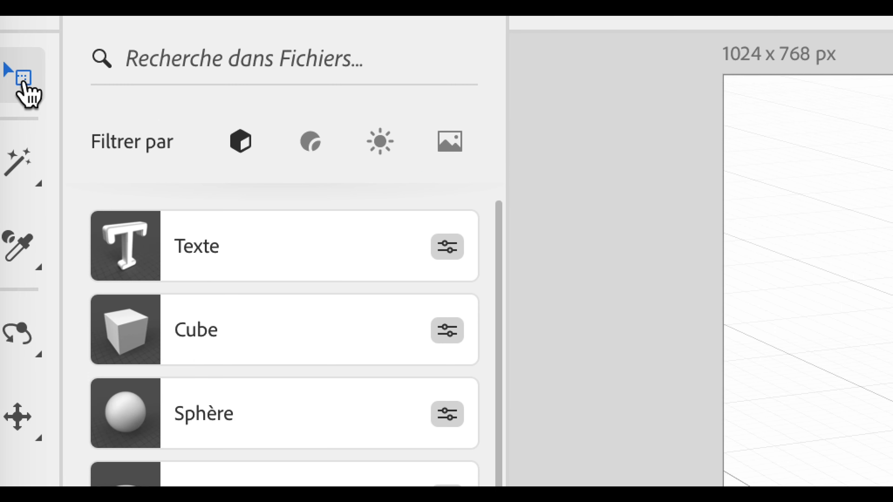
left_click(23, 80)
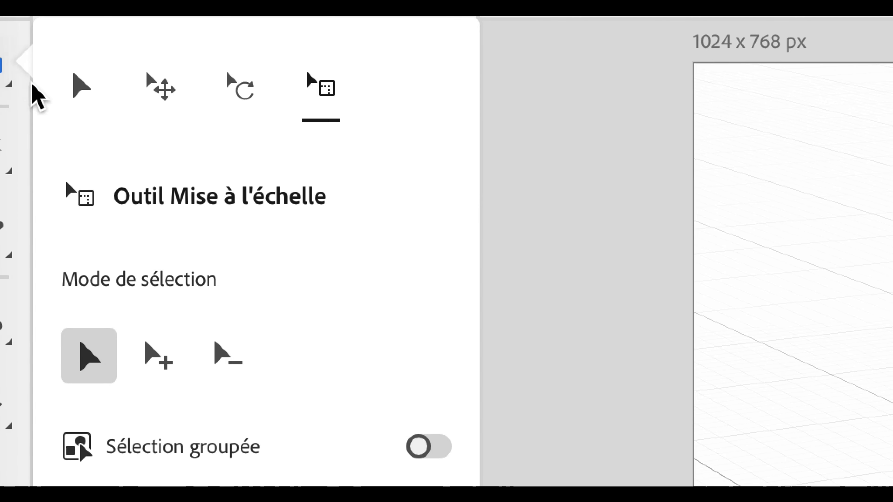
left_click(103, 106)
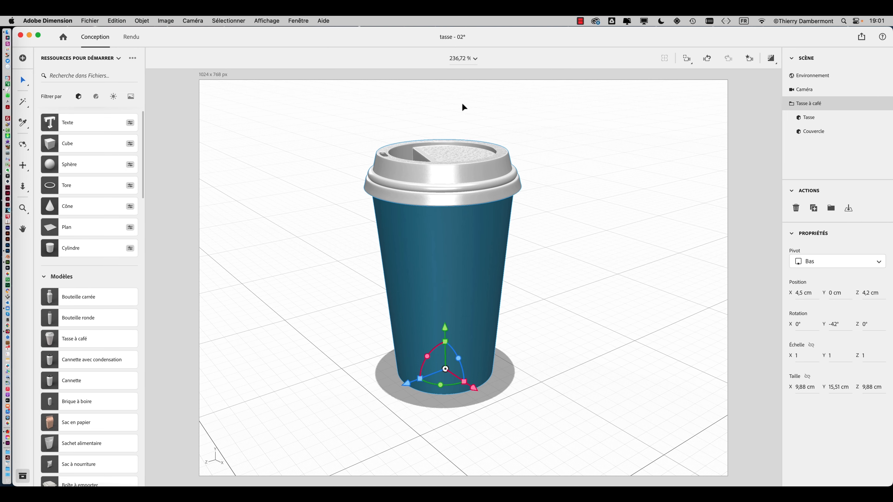
Switch to the TextEdit notes and delete "et sur la tasse" from the base-material instruction.
key("super+Tab")
key("super+Tab")
scroll(150, 240, "down", 5)
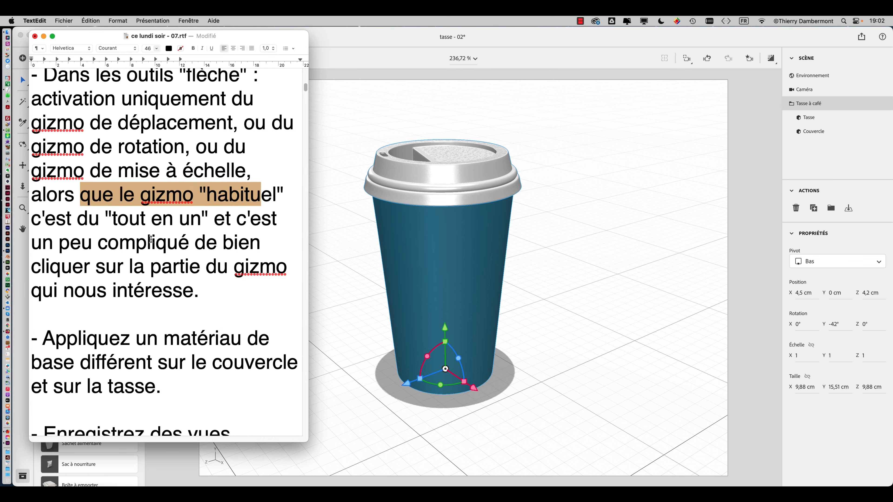
scroll(150, 240, "down", 5)
left_click_drag(83, 207, 224, 208)
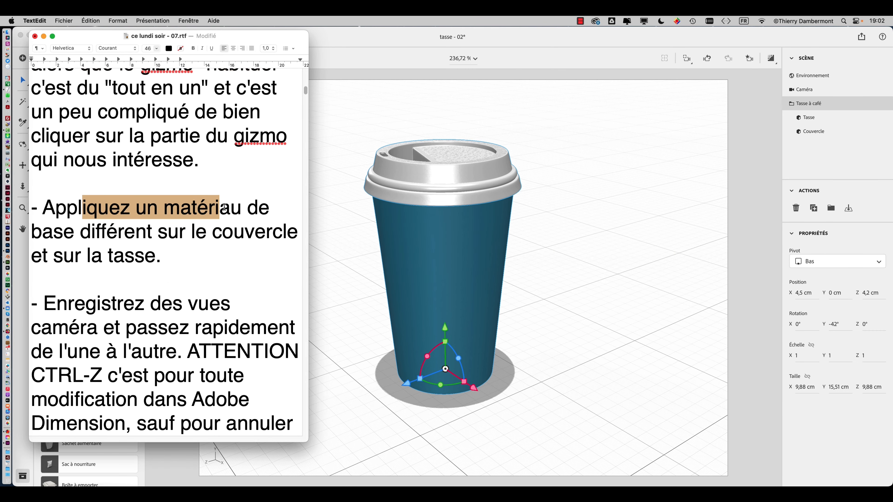
left_click_drag(101, 232, 152, 232)
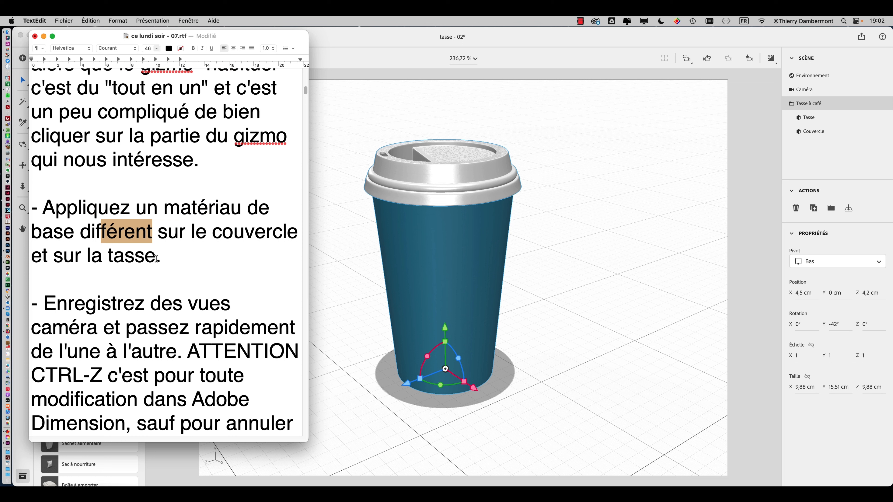
left_click_drag(157, 258, 31, 258)
key("BackSpace")
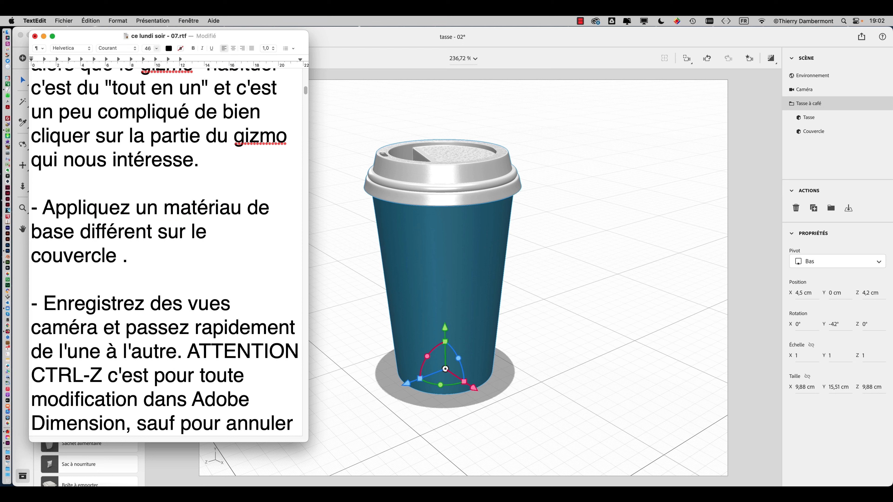
Add "… matériau doré brillant" after "couvercle" in the base-material instruction.
type("… ")
type("matériau doré")
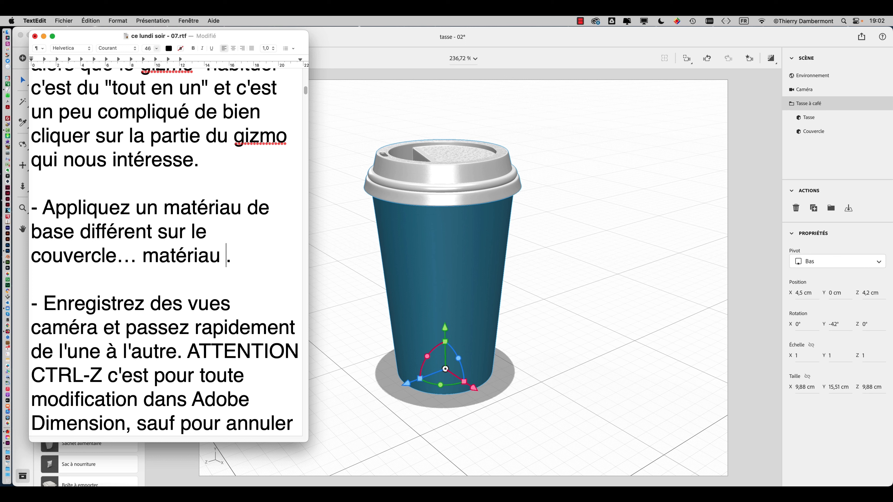
type(" brillant")
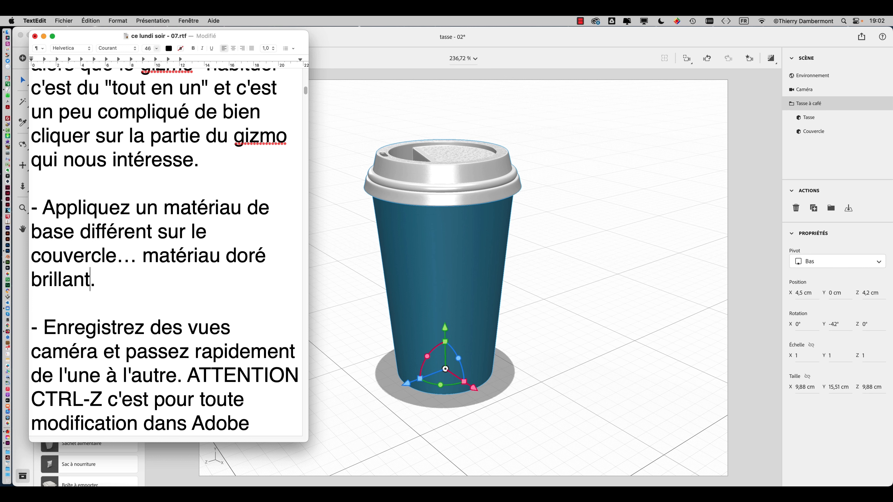
Add the parenthetical "(matériau de base, PAS SUBSTANCE)" after "matériau doré brillant" in the notes.
type(" (matéra")
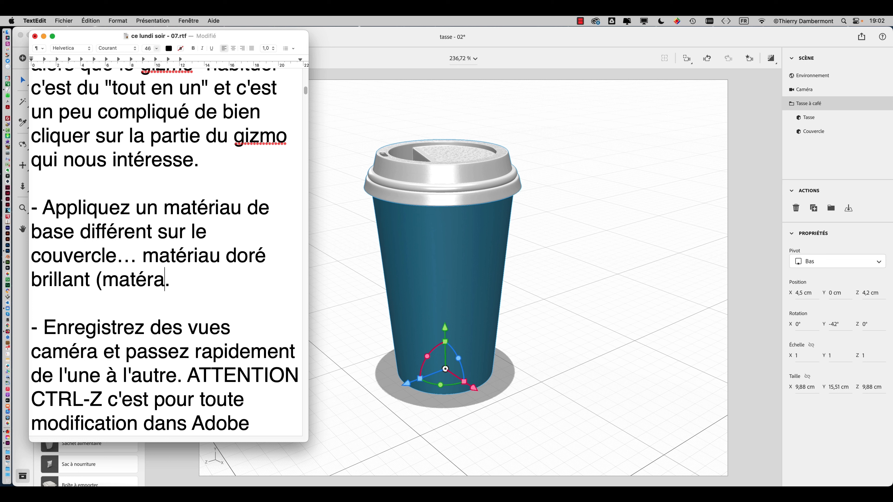
type("iau")
key("BackSpace")
key("BackSpace")
key("BackSpace")
type("u")
key("BackSpace")
key("BackSpace")
key("BackSpace")
type("riau de base, P")
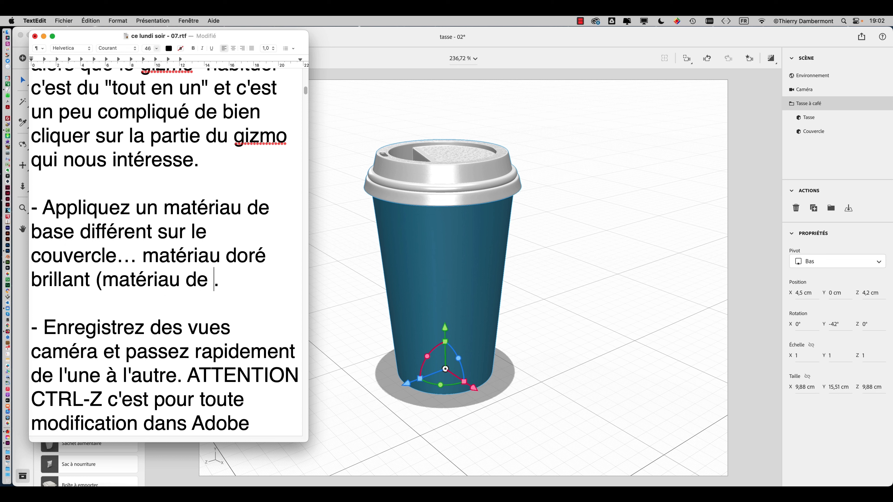
type("AS SUBSTANCE")
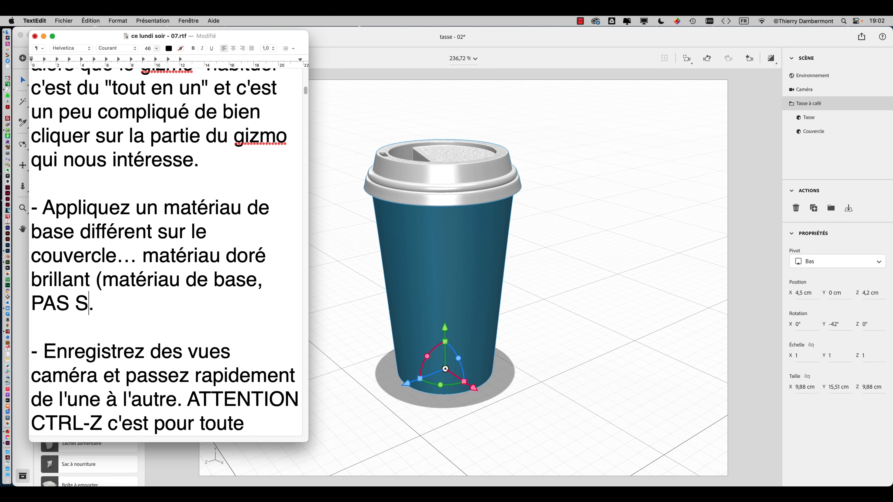
type(")")
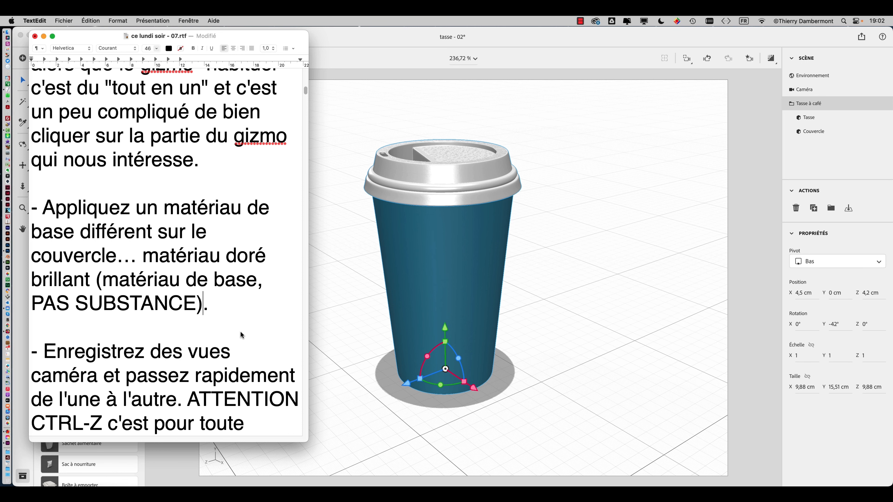
Return to Adobe Dimension and apply the Laiton base material to the Couvercle object.
left_click(358, 219)
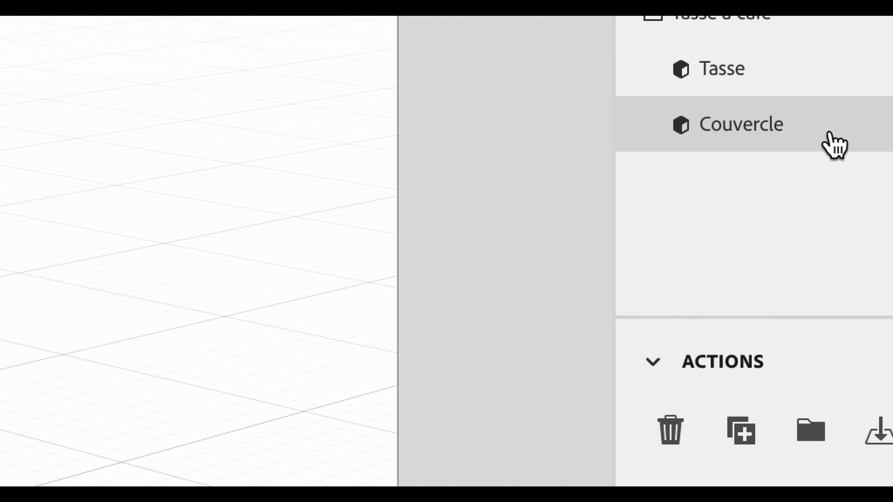
left_click(836, 144)
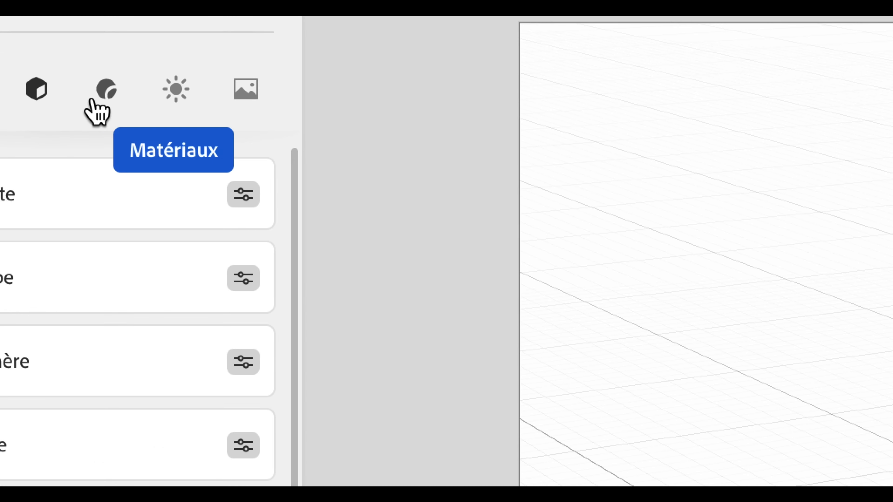
left_click(107, 98)
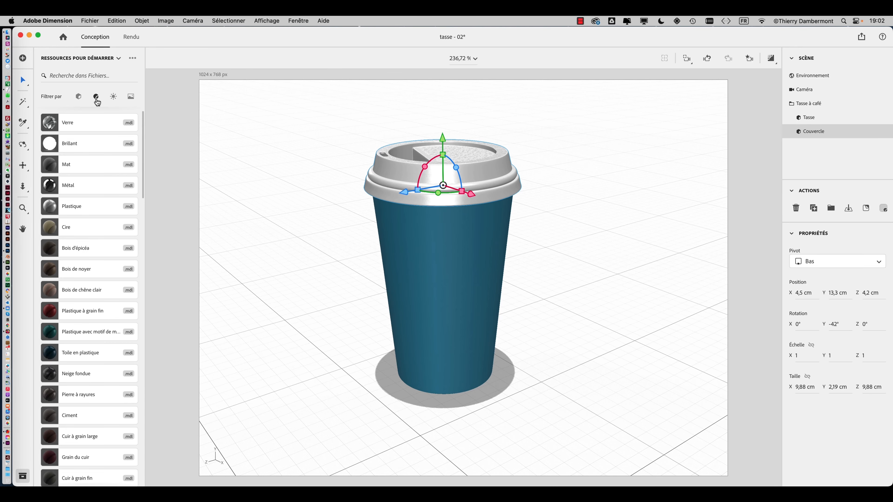
scroll(68, 229, "down", 7)
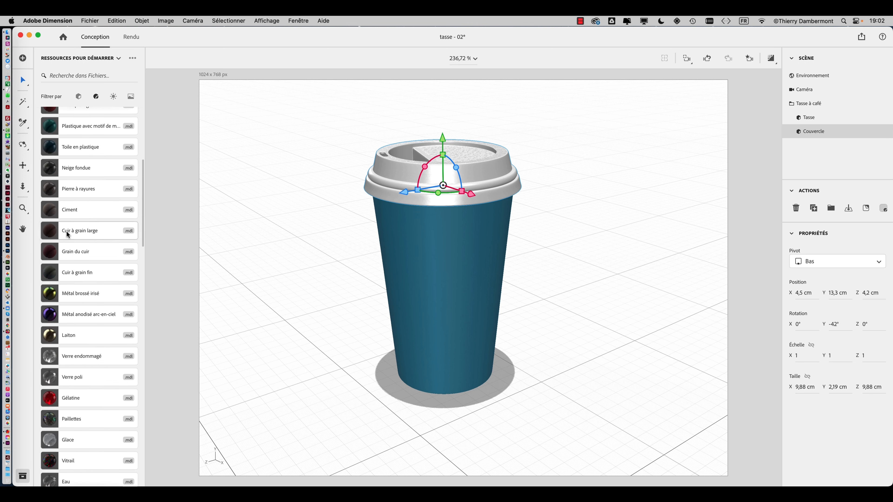
scroll(68, 234, "down", 2)
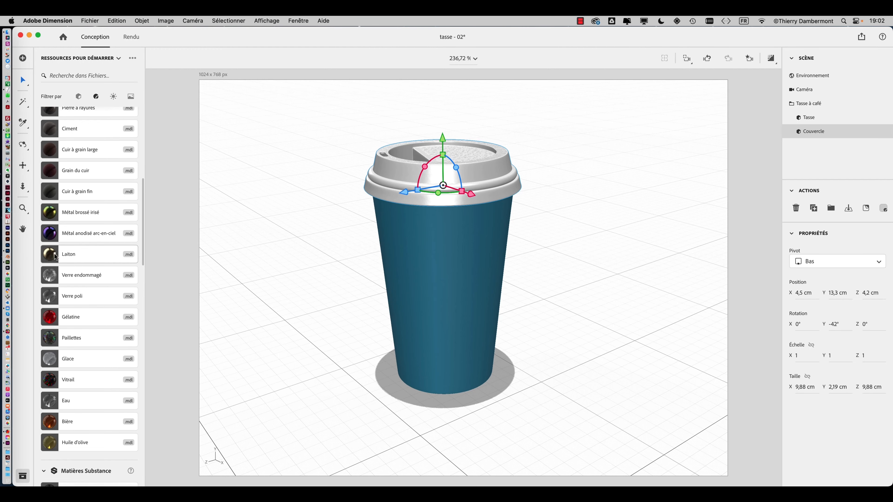
left_click(55, 256)
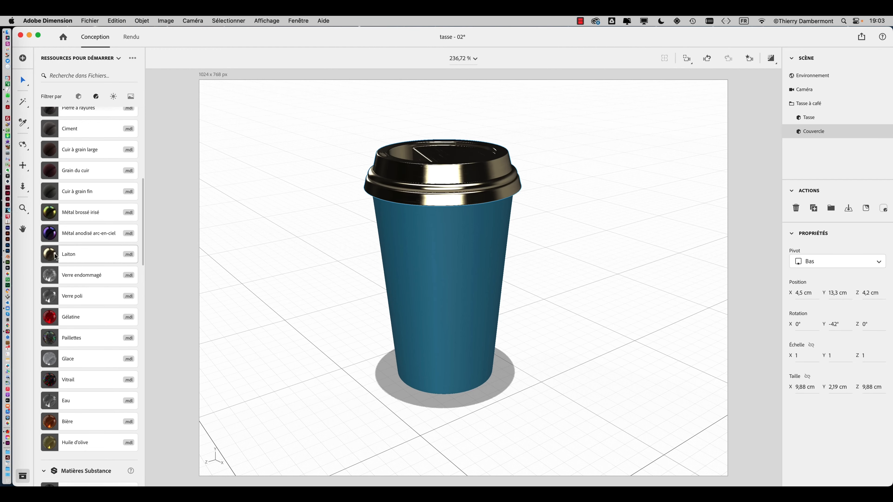
middle_click_drag(552, 186, 690, 237)
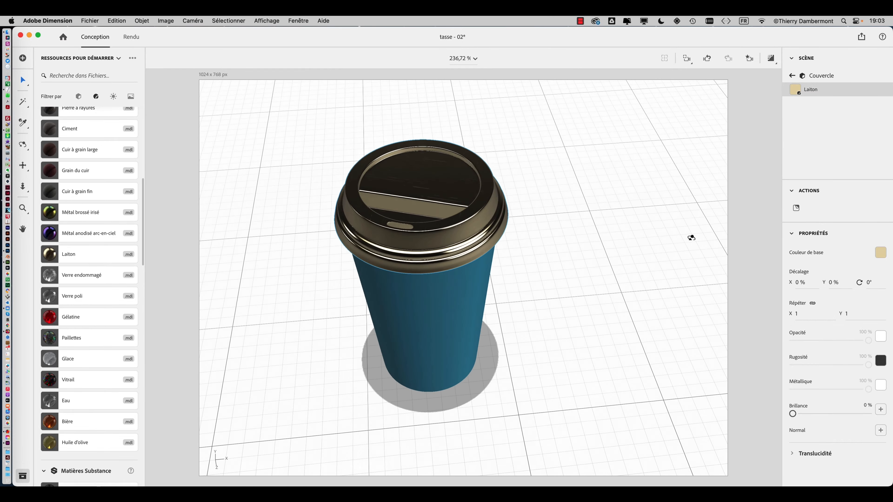
Switch to the TextEdit notes and insert "de" after "Enregistrez des vues" in the camera-view instruction.
key("super+Tab")
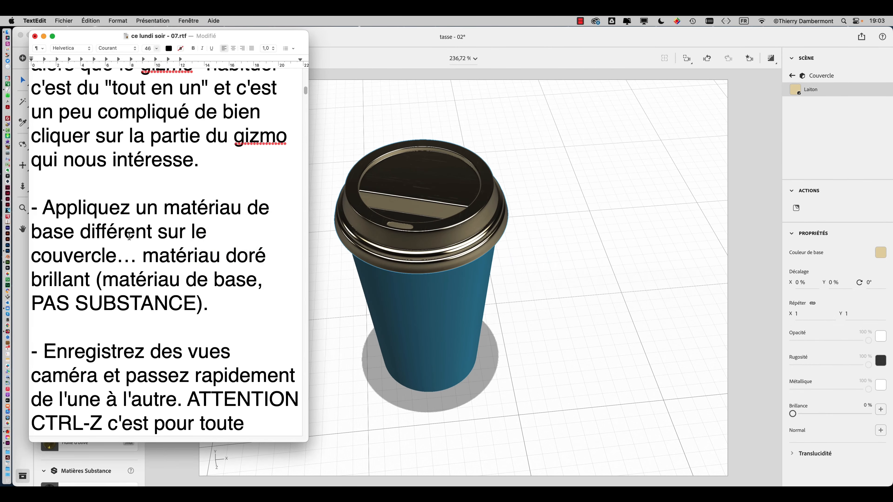
scroll(131, 239, "down", 3)
scroll(130, 239, "down", 4)
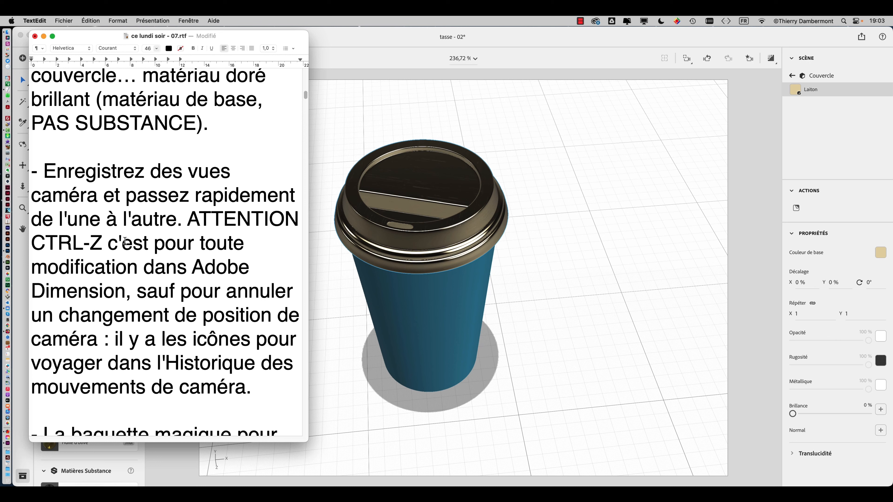
scroll(124, 242, "down", 1)
left_click_drag(68, 157, 125, 176)
left_click(244, 157)
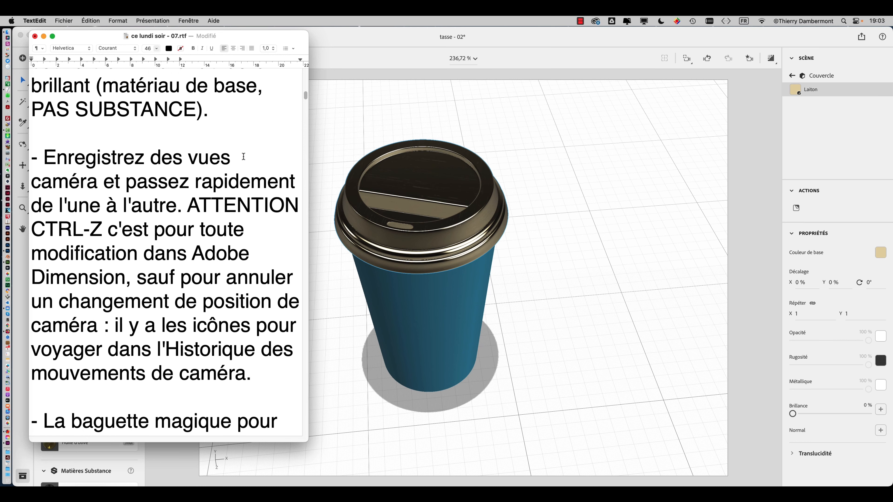
type("de")
Split the "ATTENTION CTRL-Z" text from the camera-view instruction into its own paragraph starting with a dash.
left_click_drag(111, 157, 144, 177)
left_click(188, 208)
key("Return")
key("Return")
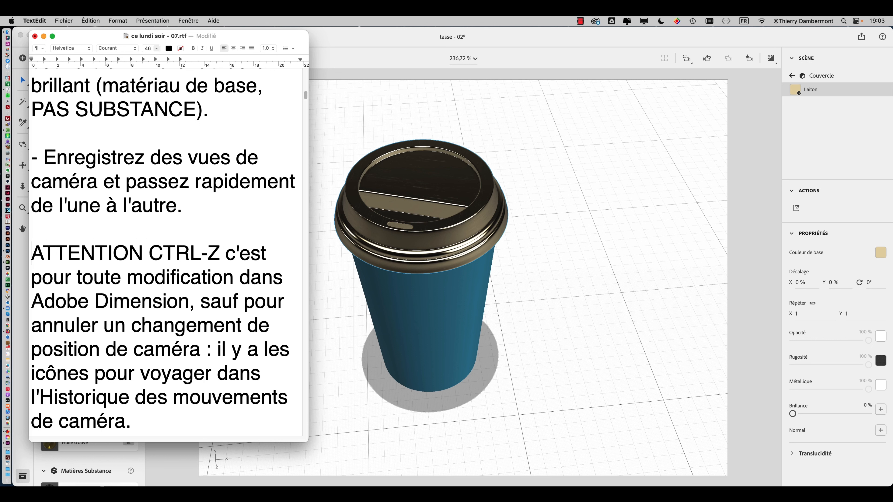
type("-")
left_click_drag(68, 158, 219, 206)
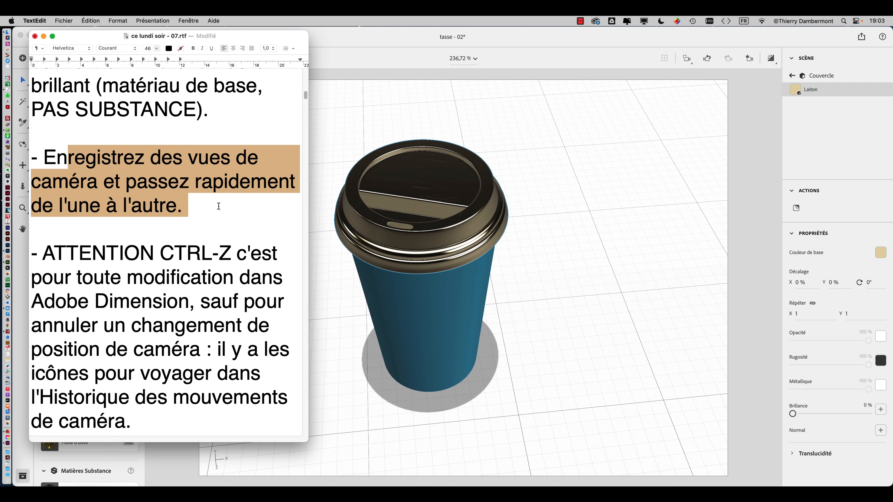
Return to Adobe Dimension, orbit around the cup, and save the current view as a camera bookmark named "vue de dessus".
left_click(402, 39)
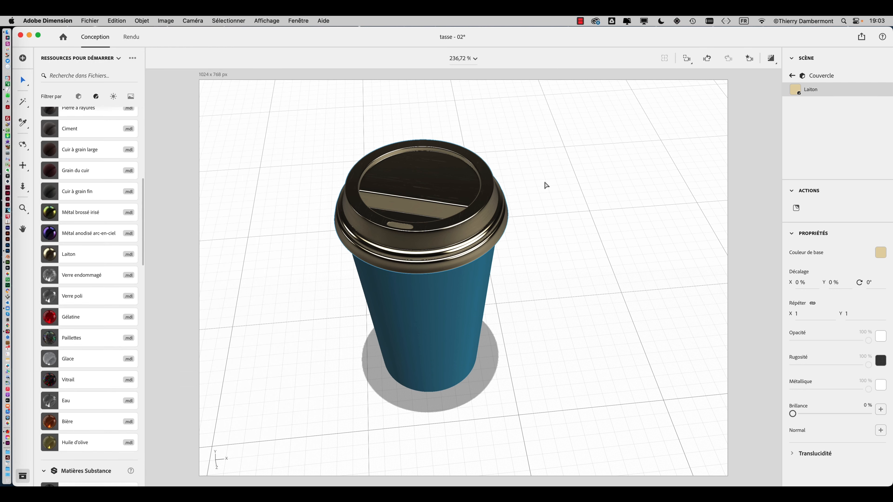
middle_click_drag(536, 288, 606, 294)
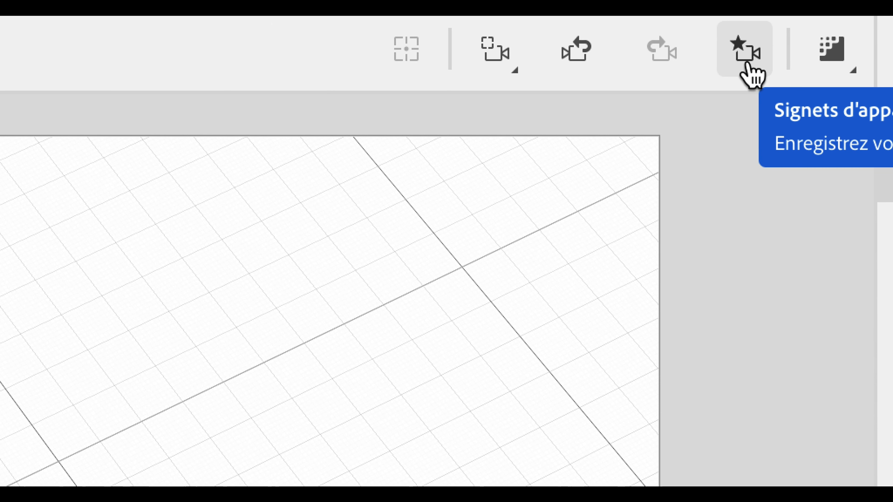
left_click(746, 68)
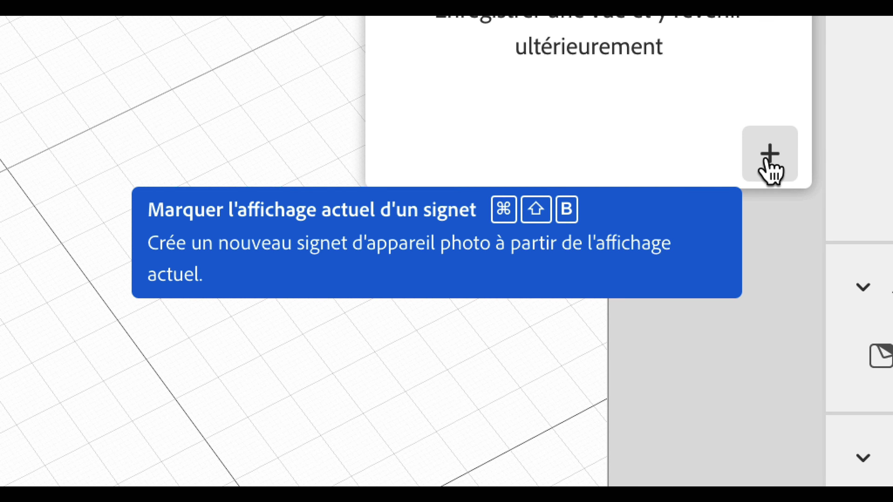
left_click(767, 159)
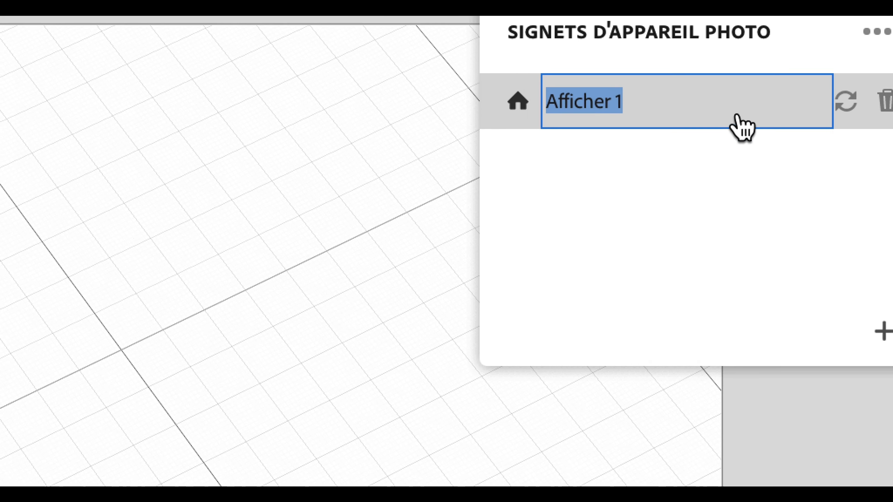
type("Vue de de")
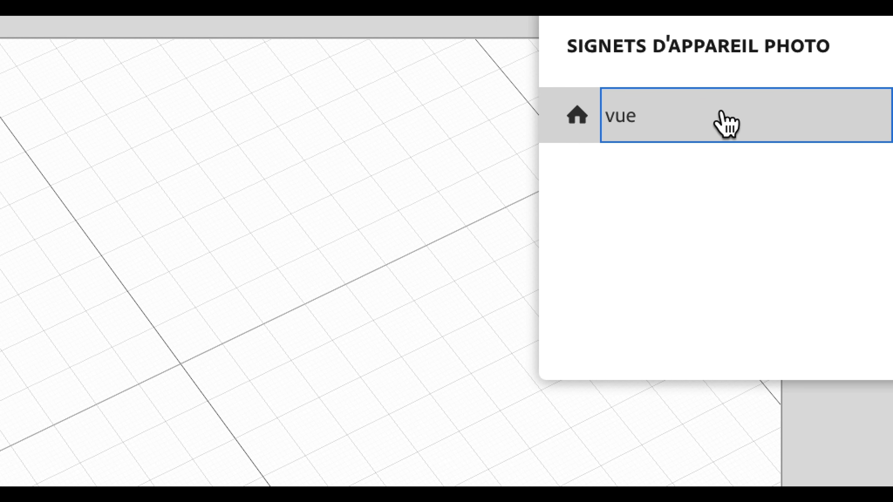
type("ssus")
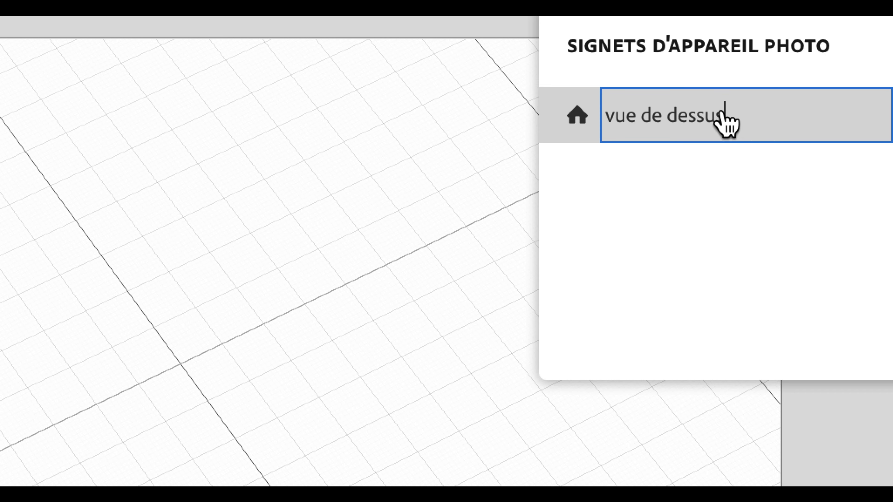
key("Return")
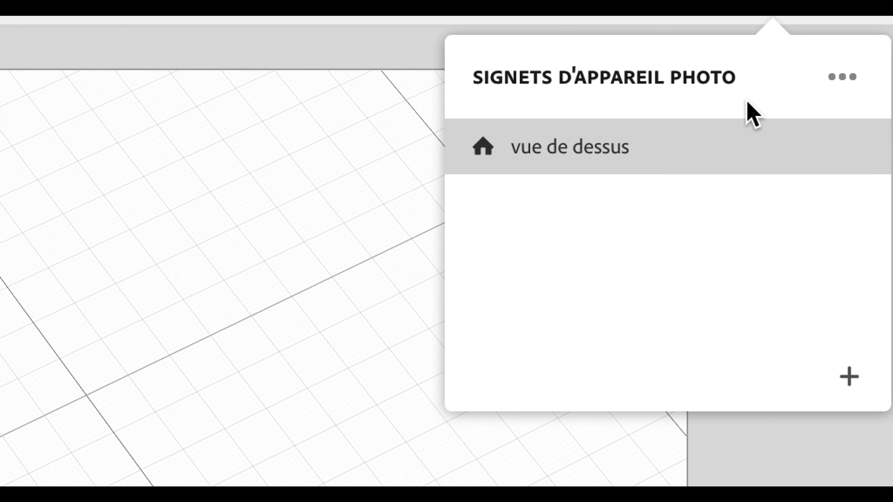
Orbit to a lower, more distant view of the cup and save it as a camera bookmark named "vue de loin".
double_click(562, 146)
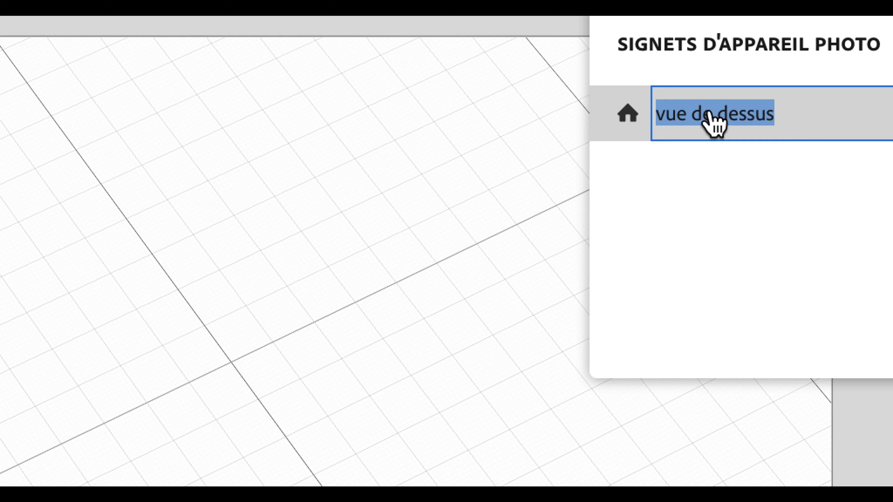
key("Return")
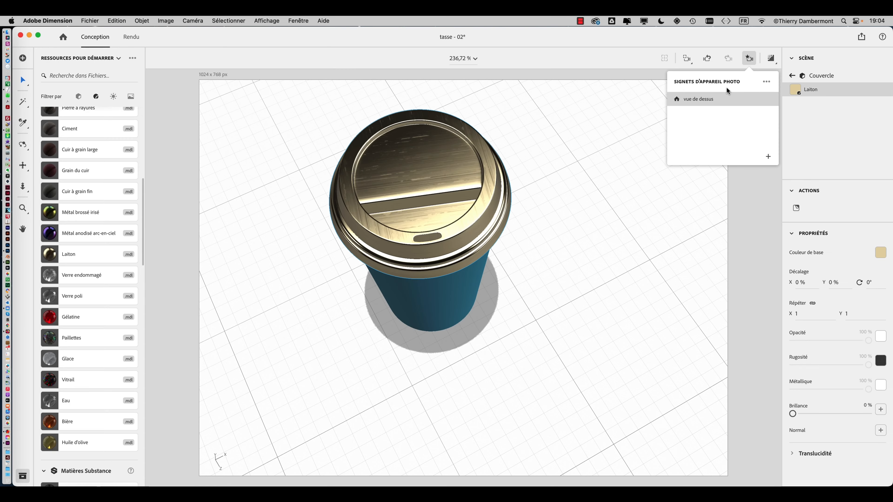
middle_click_drag(573, 281, 633, 246)
right_click_drag(633, 246, 540, 242)
scroll(539, 242, "down", 5)
scroll(537, 284, "down", 5)
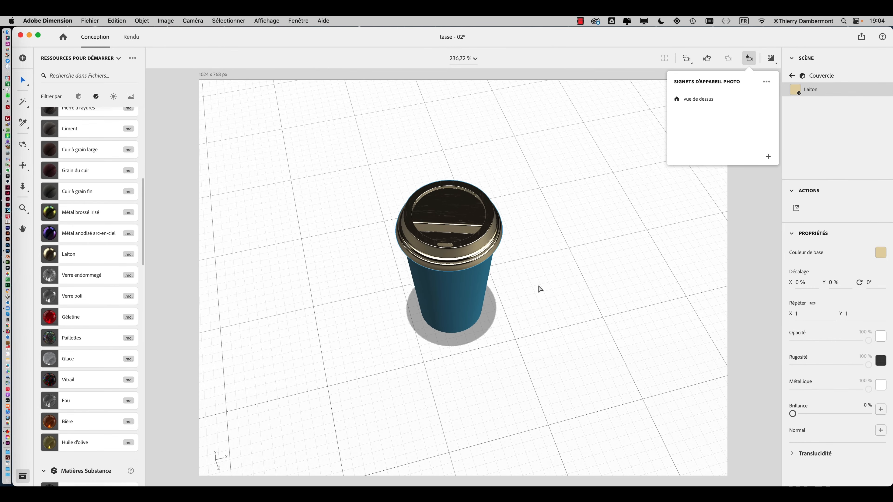
right_click_drag(537, 284, 524, 178)
middle_click_drag(542, 339, 488, 244)
right_click_drag(491, 265, 497, 301)
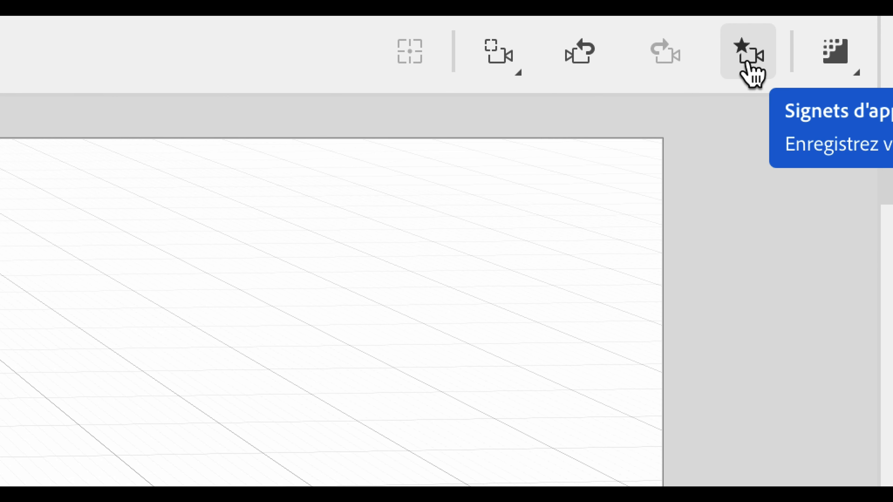
left_click(749, 67)
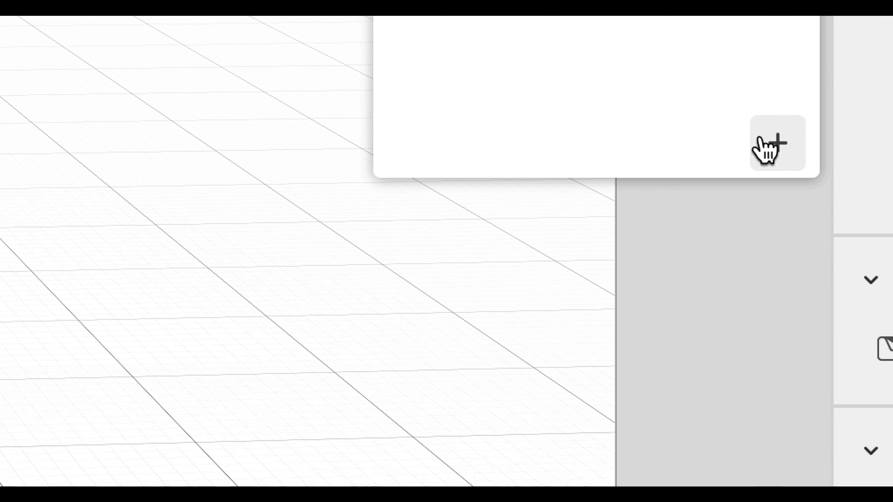
left_click(768, 144)
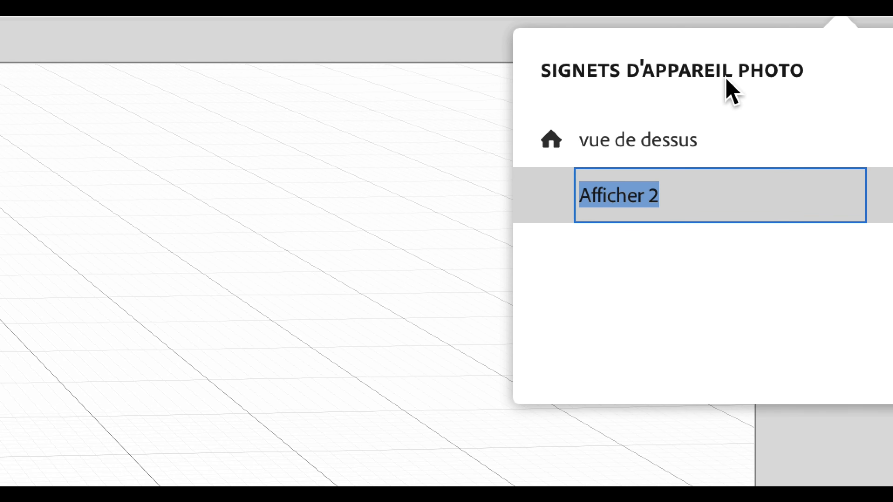
type("vue de loin")
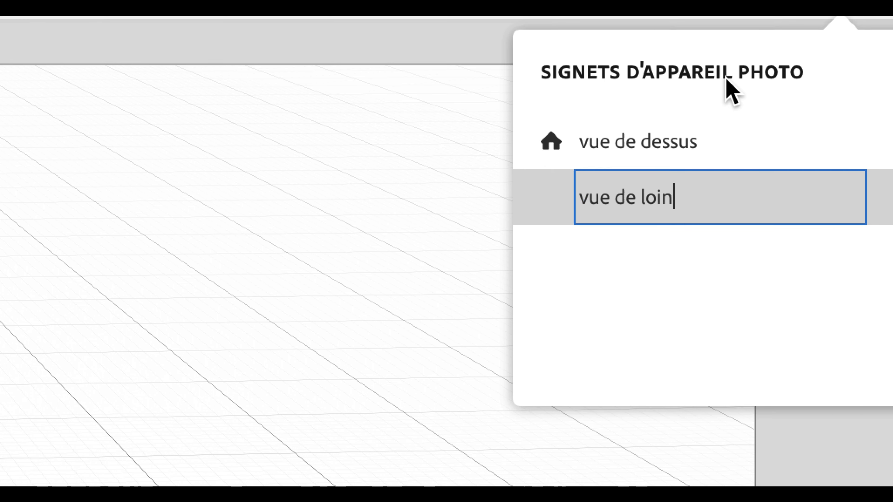
key("Return")
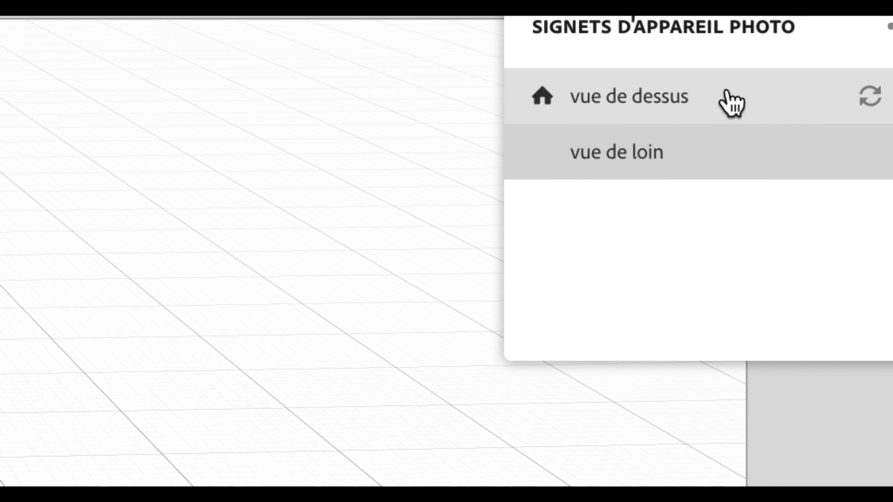
Alternate repeatedly between the "vue de dessus" and "vue de loin" camera bookmarks to compare the two views.
left_click(739, 144)
left_click(740, 198)
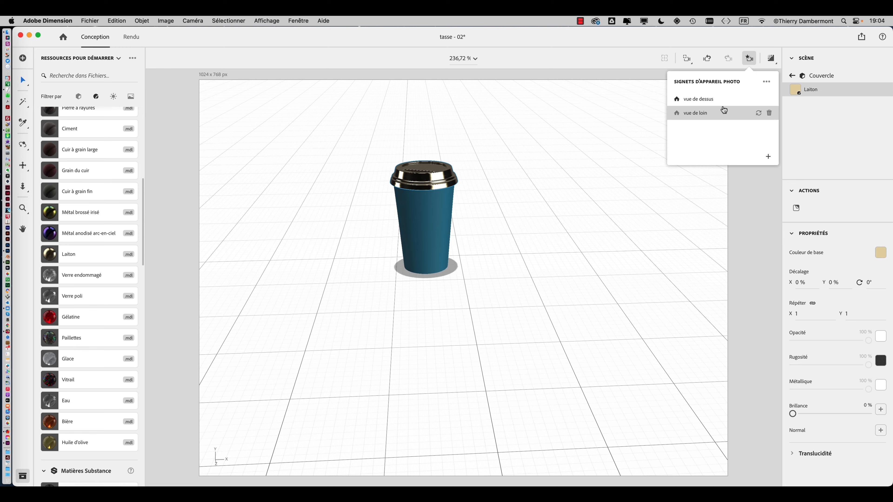
left_click(726, 75)
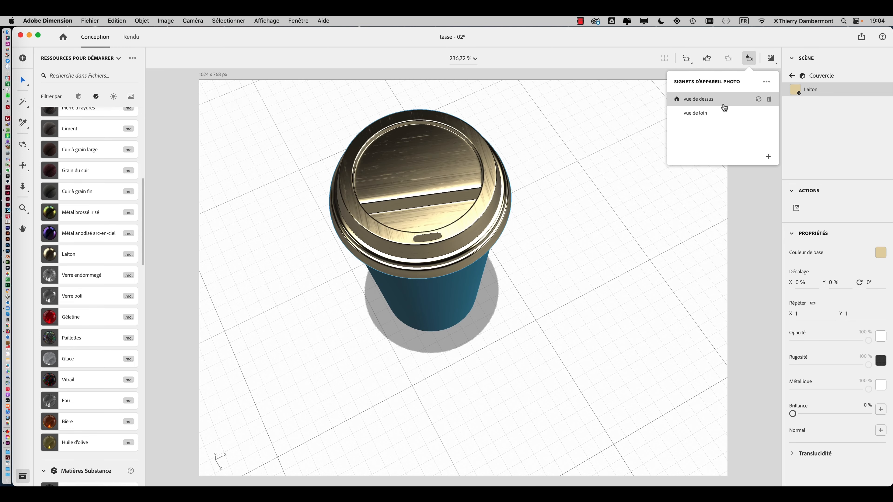
left_click(723, 113)
left_click(724, 101)
left_click(724, 115)
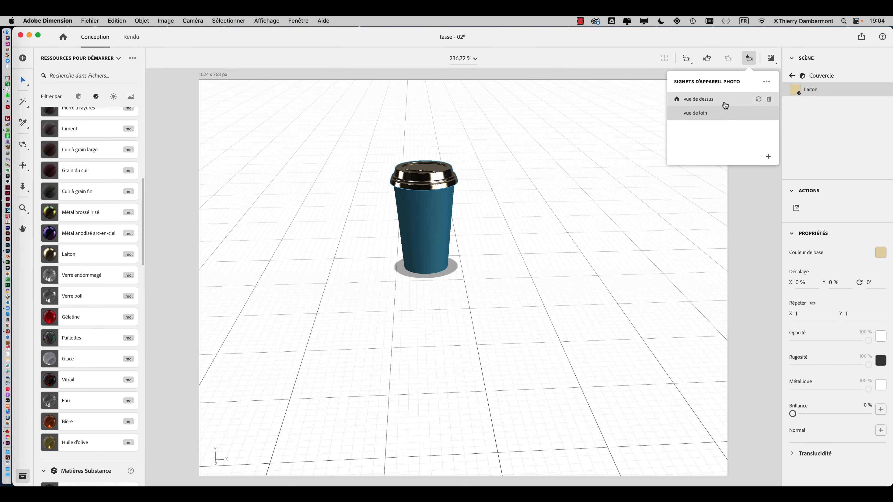
left_click(725, 101)
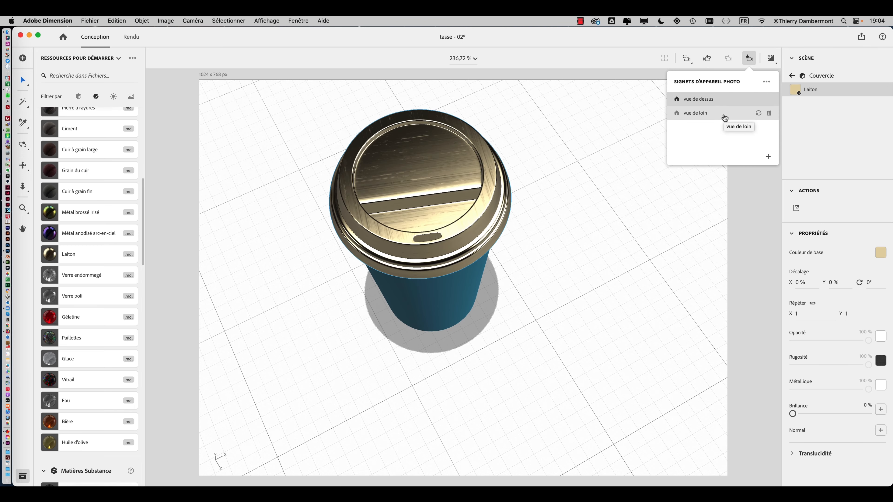
left_click(724, 115)
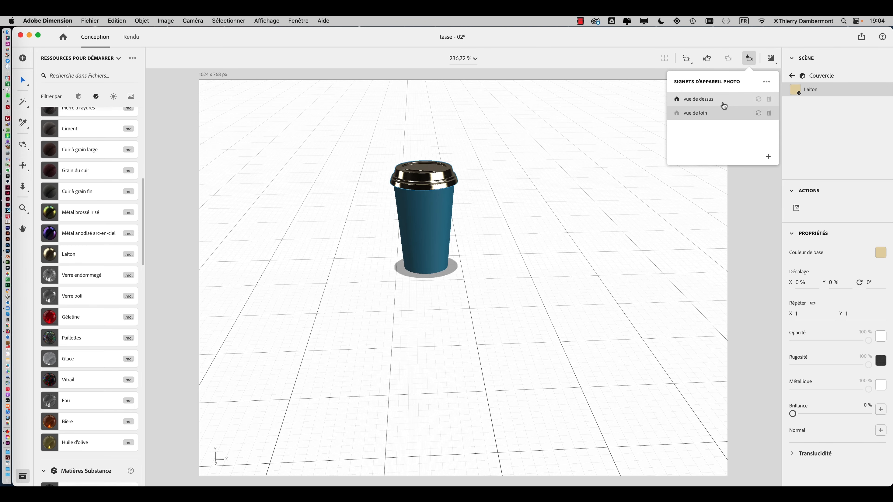
left_click(723, 102)
left_click(722, 116)
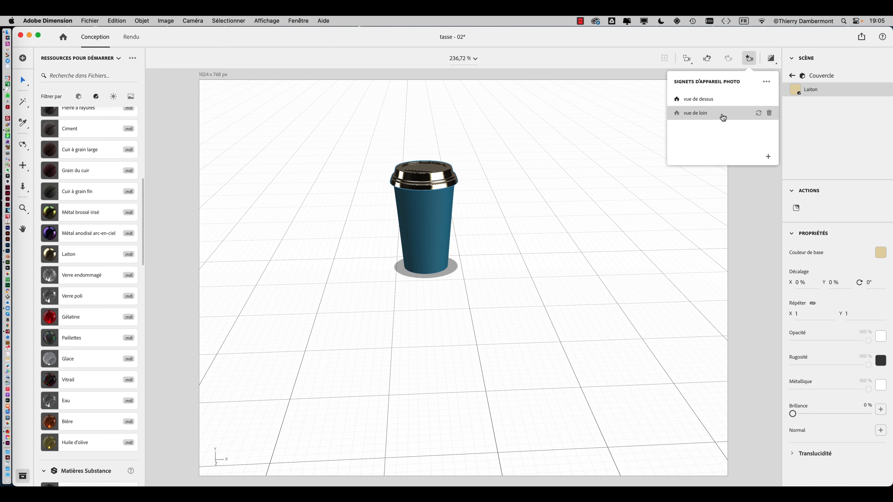
left_click(721, 98)
left_click(720, 115)
left_click(718, 100)
left_click(717, 116)
Switch to the TextEdit notes and highlight the "ATTENTION CTRL-Z" paragraph about the camera movement history.
key("super+Tab")
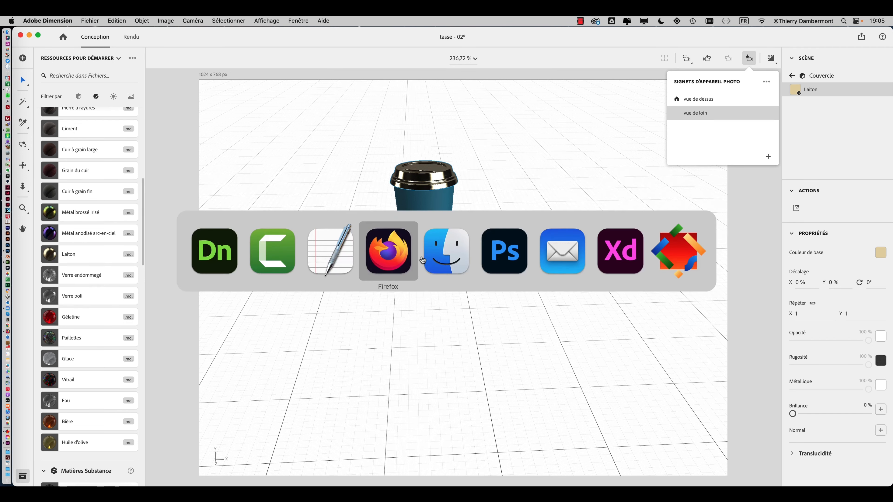
scroll(128, 229, "down", 1)
scroll(128, 228, "down", 3)
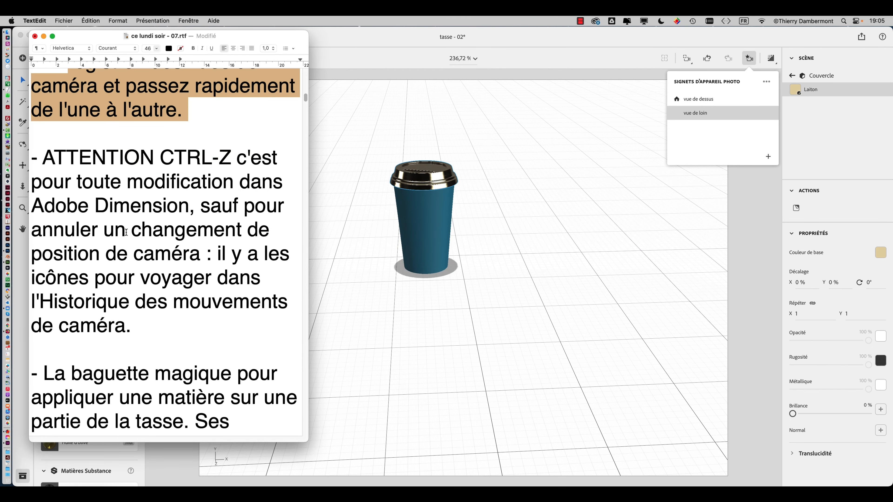
left_click_drag(55, 155, 203, 316)
Return to Adobe Dimension, orbit and zoom to a close view above the cup lid, and close the camera bookmarks.
left_click(326, 275)
middle_click_drag(340, 249, 663, 290)
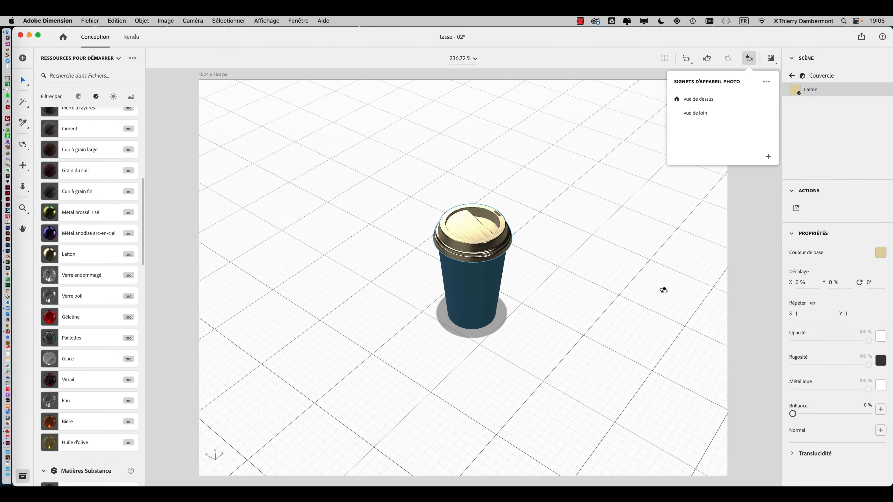
scroll(456, 262, "up", 5)
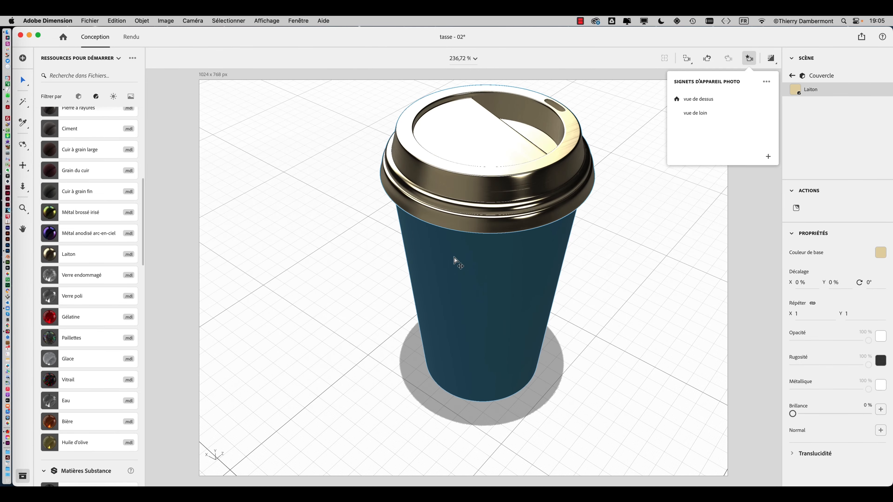
middle_click_drag(455, 262, 568, 294)
left_click_drag(386, 283, 480, 251)
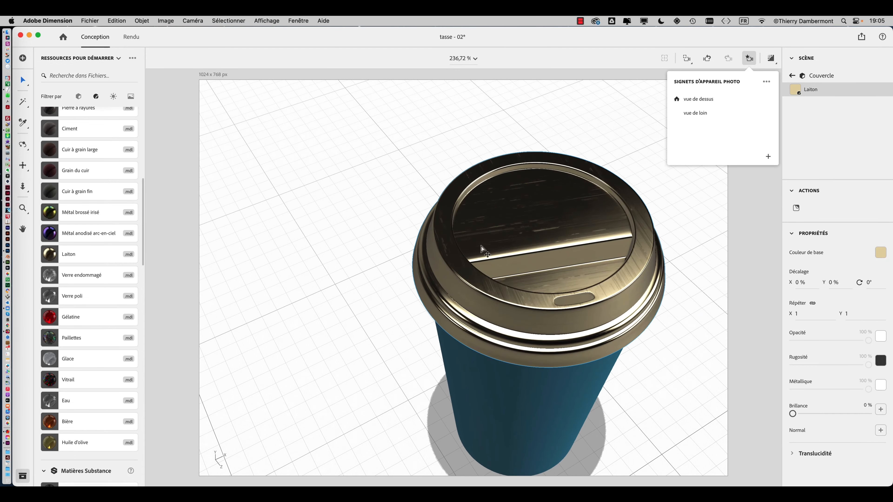
left_click(758, 210)
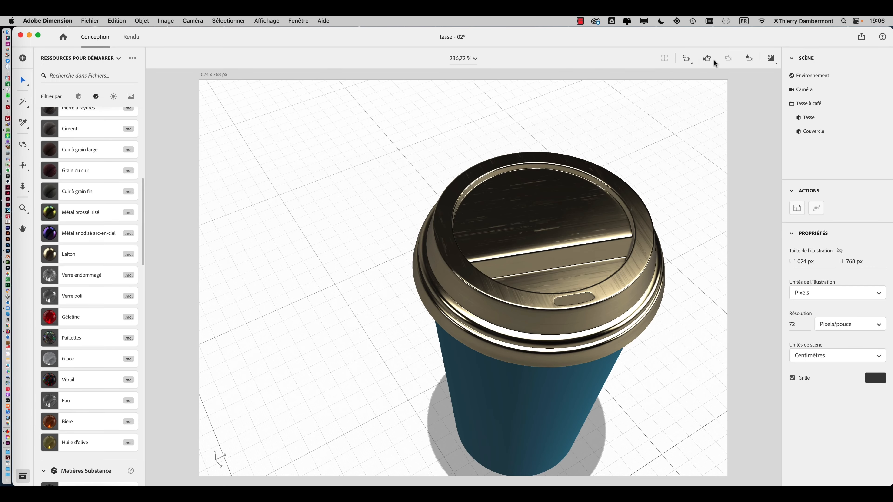
Undo several camera moves to reach earlier views, and redo them up to the latest close view of the lid.
left_click(687, 59)
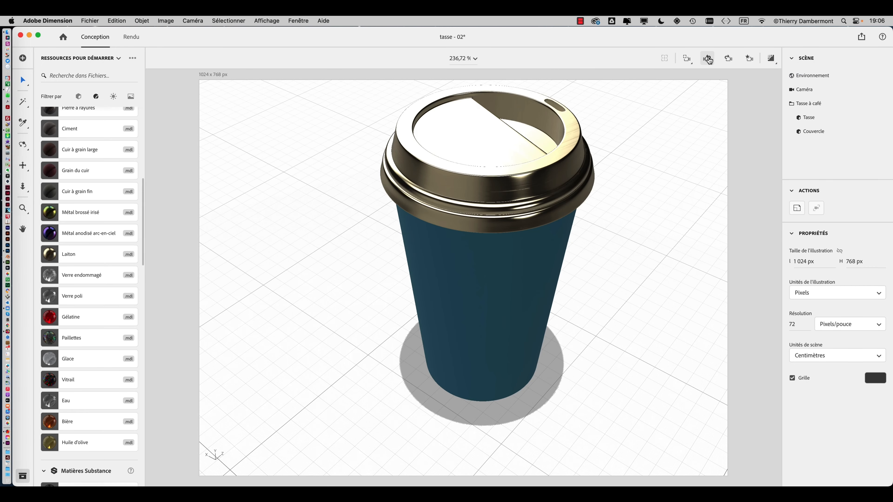
left_click(708, 59)
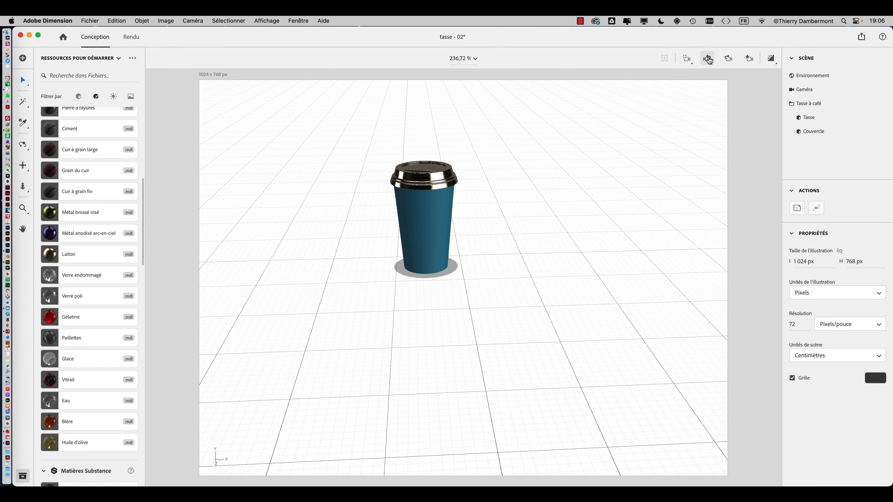
left_click(708, 59)
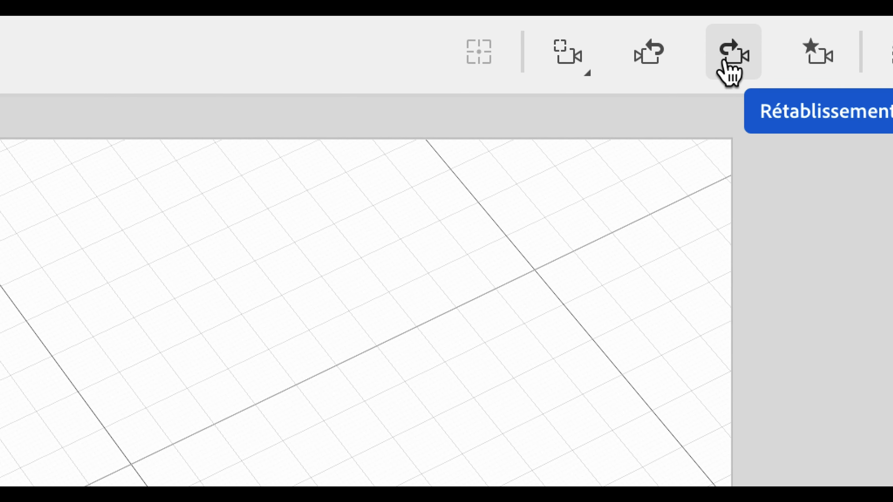
left_click(725, 64)
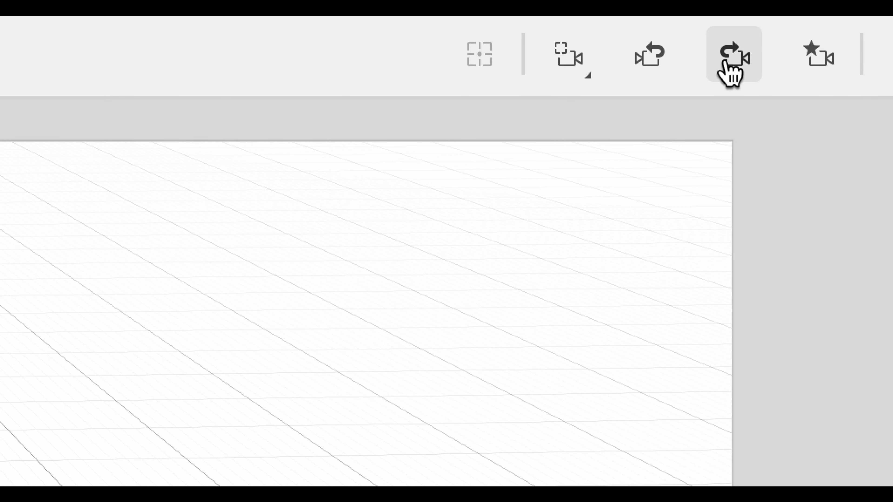
left_click(727, 63)
left_click(726, 62)
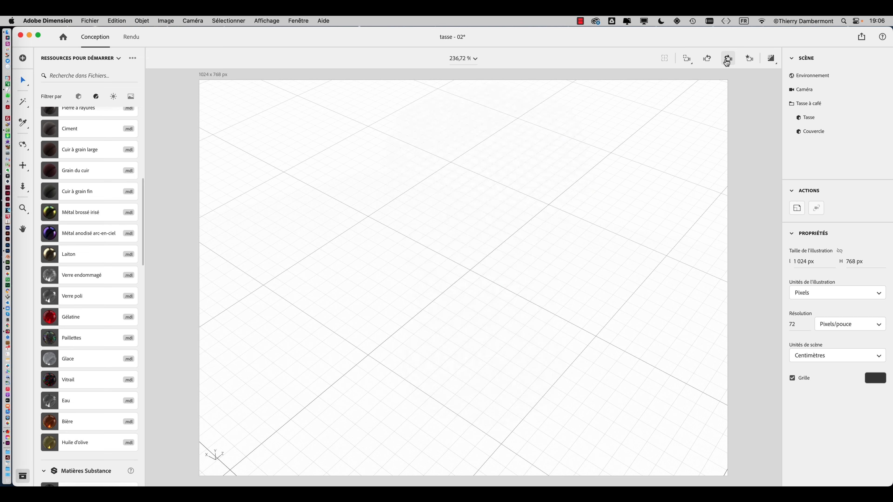
left_click(727, 62)
left_click(726, 61)
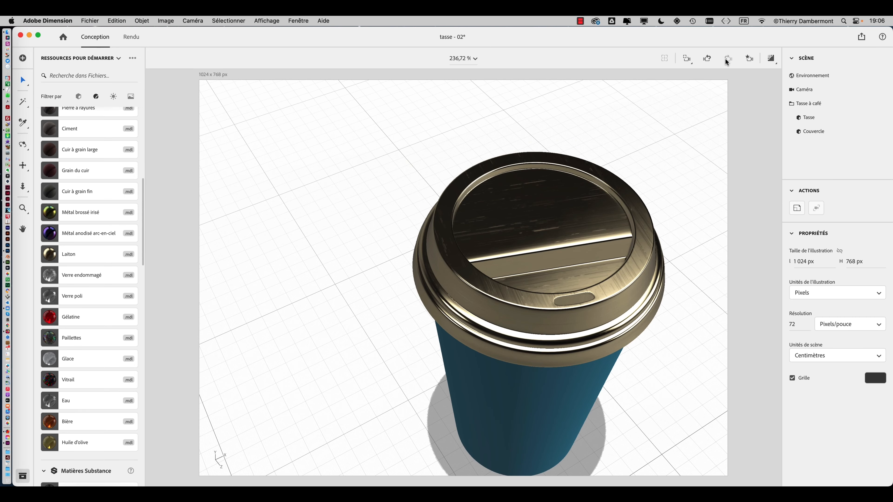
Step backward and forward again through the camera history, ending on the most recent camera position.
left_click(708, 59)
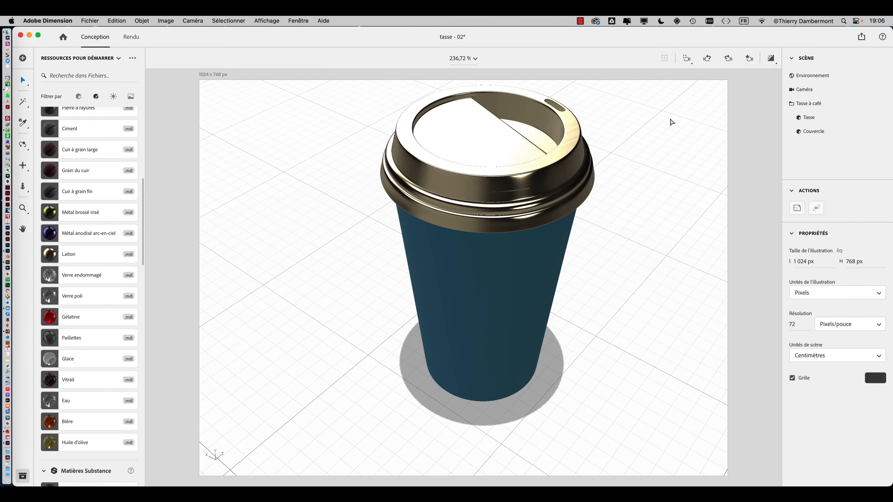
left_click(707, 59)
left_click(722, 61)
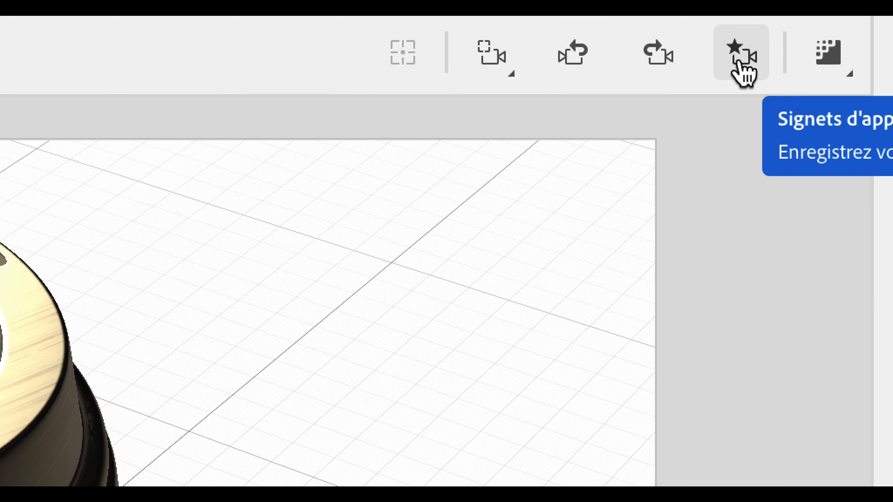
left_click(650, 63)
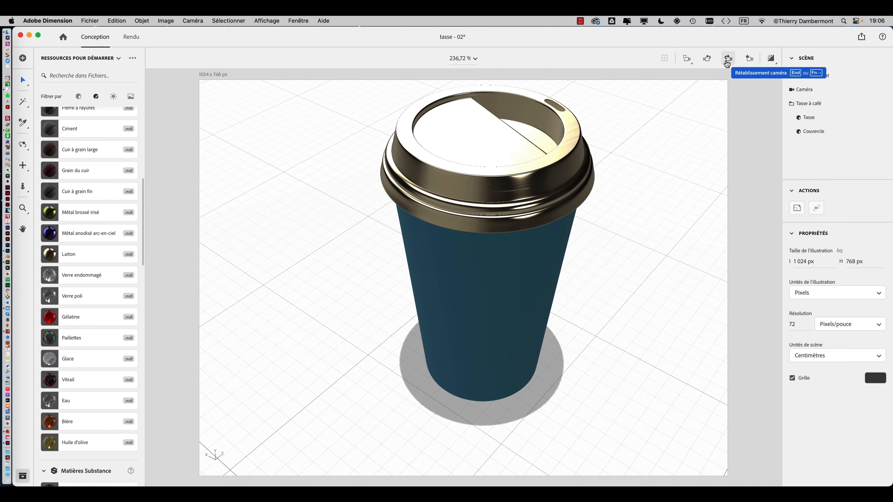
left_click(723, 56)
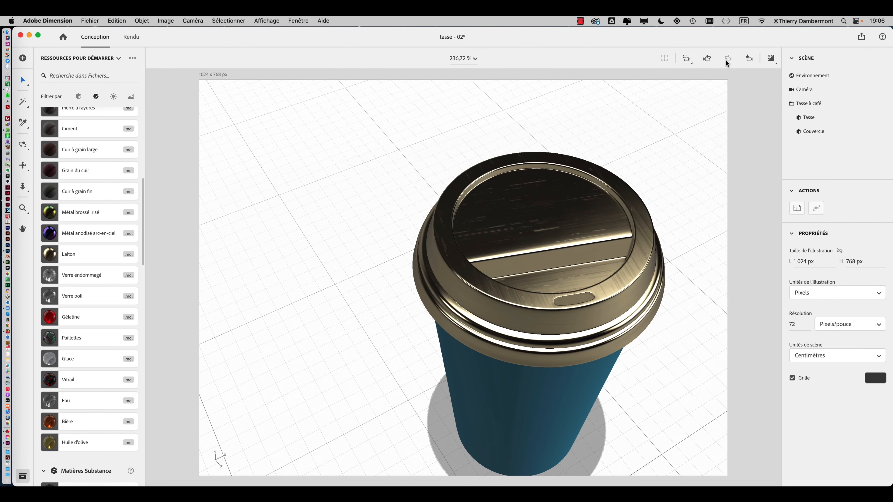
left_click(707, 60)
left_click(708, 60)
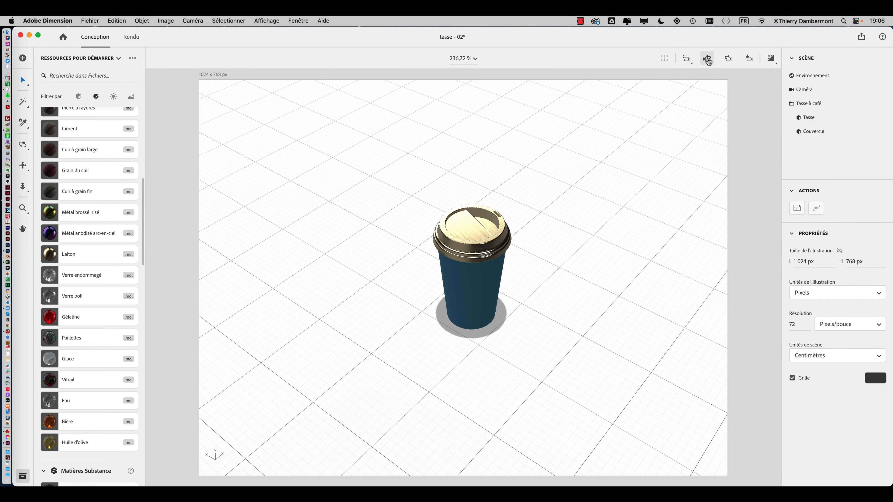
left_click(727, 59)
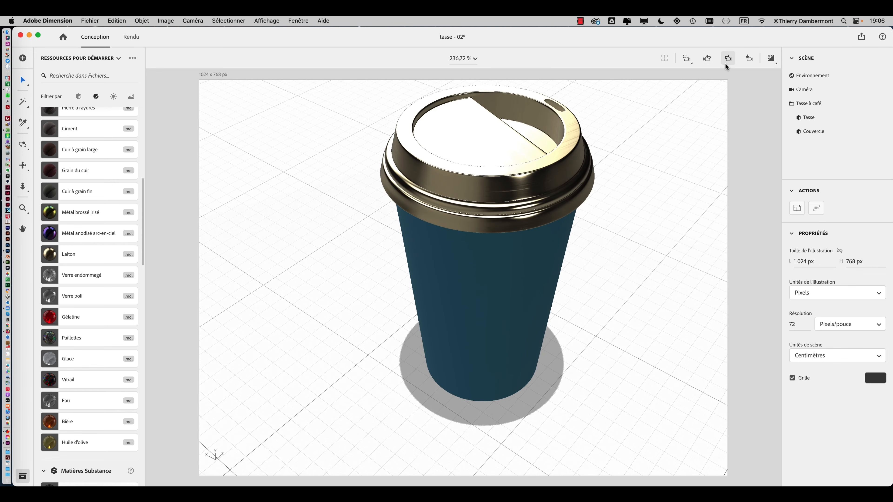
left_click(728, 59)
Reframe the whole cup from a lower angle near the centre of the canvas, and switch back to the TextEdit notes.
scroll(540, 157, "down", 5)
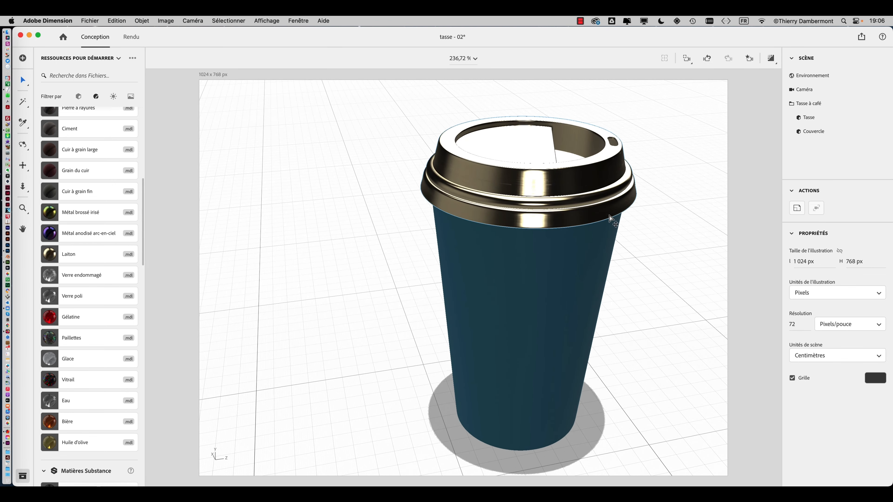
scroll(609, 215, "down", 3)
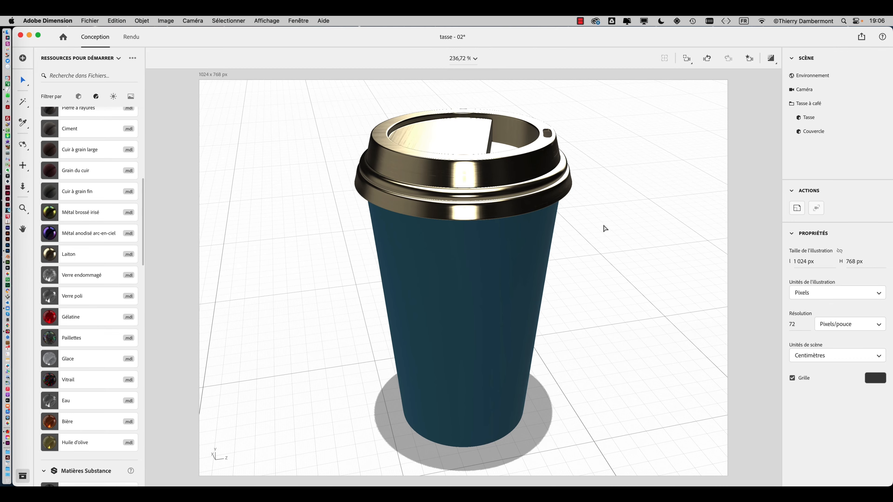
right_click_drag(602, 227, 482, 223)
key("super+Tab")
key("super+Tab")
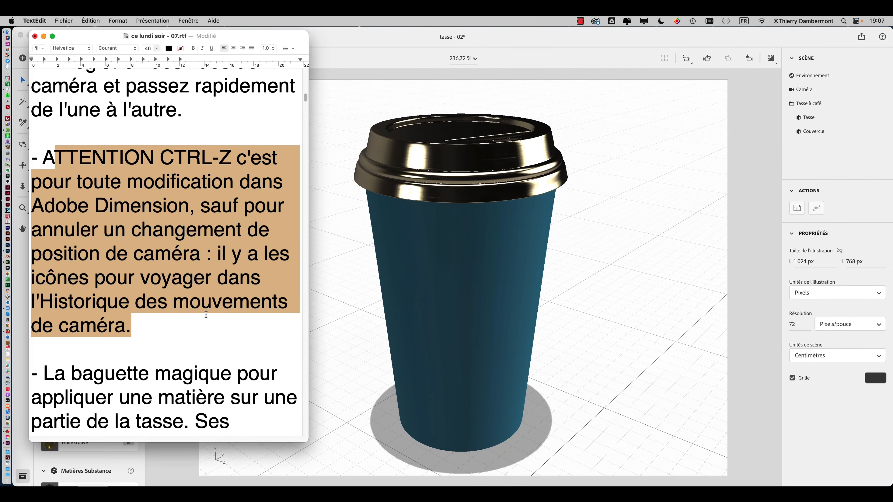
Highlight the magic wand note and replace "de la tasse" with "du couvercle" in it.
scroll(204, 310, "down", 6)
left_click_drag(50, 170, 239, 273)
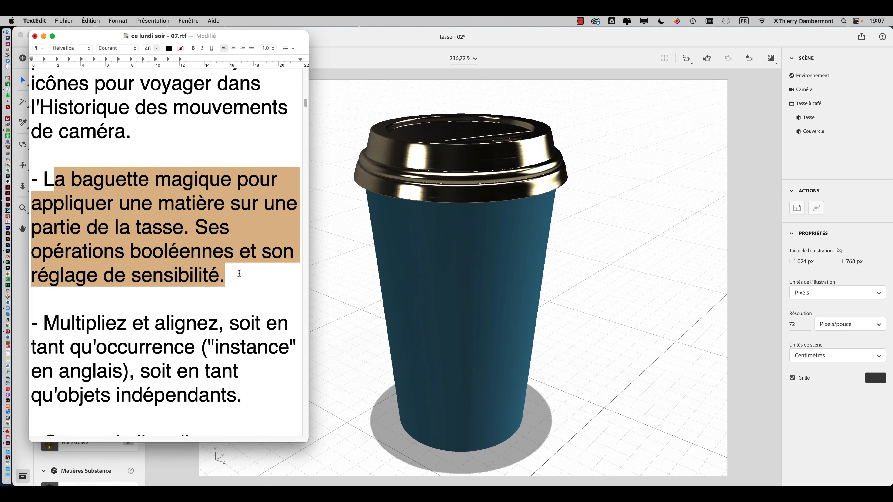
left_click_drag(184, 228, 97, 228)
key("BackSpace")
type("u couvercle")
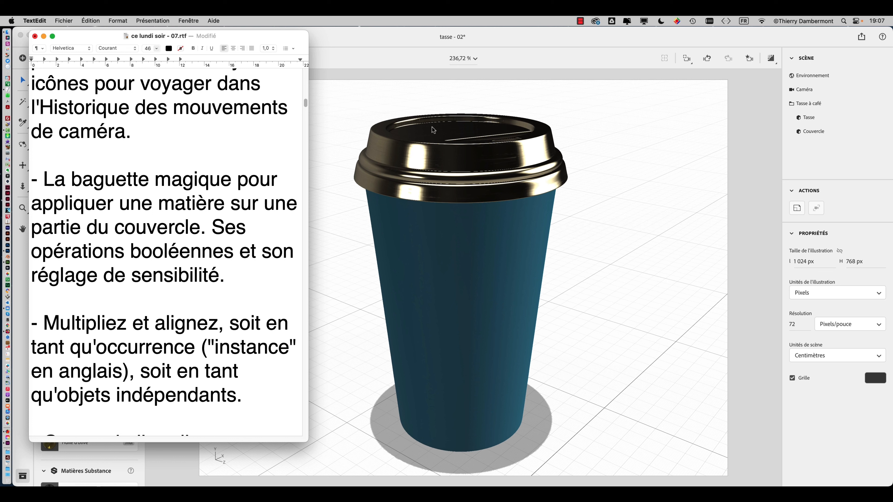
Return to Adobe Dimension, select the Couvercle object, try Métal brossé irisé and Métal anodisé arc-en-ciel on it, and settle on Laiton.
left_click(383, 62)
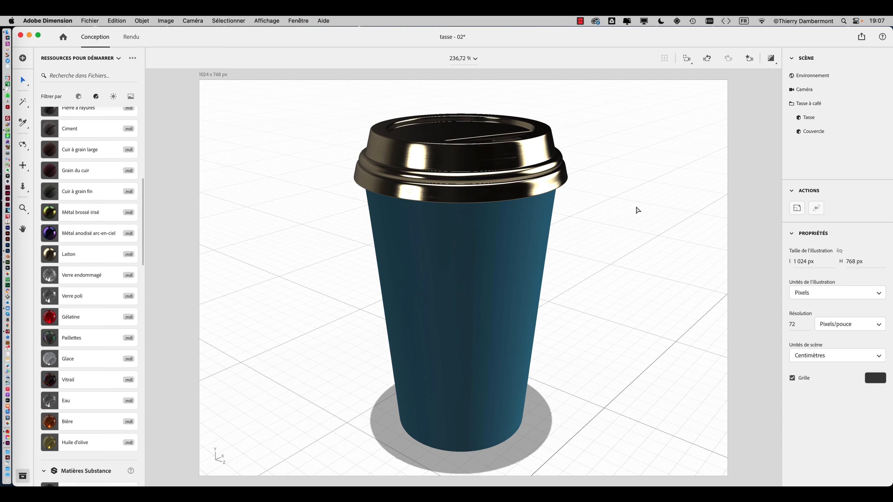
right_click_drag(633, 197, 665, 271)
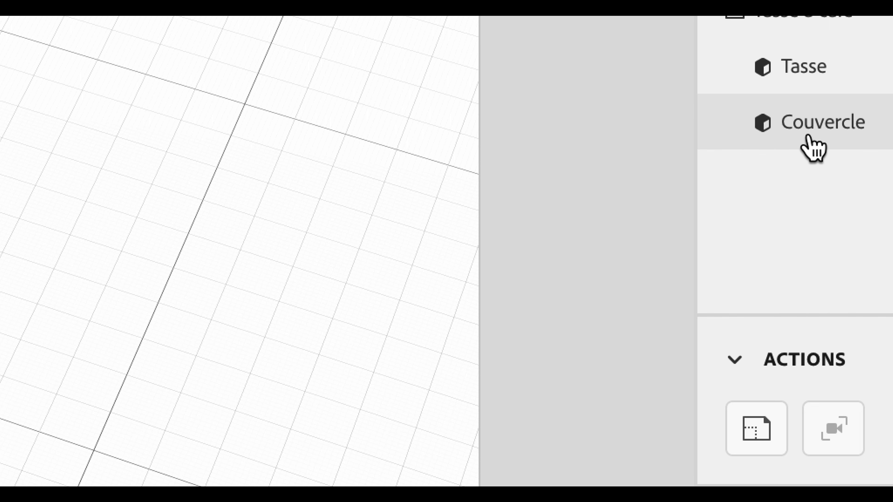
left_click(806, 138)
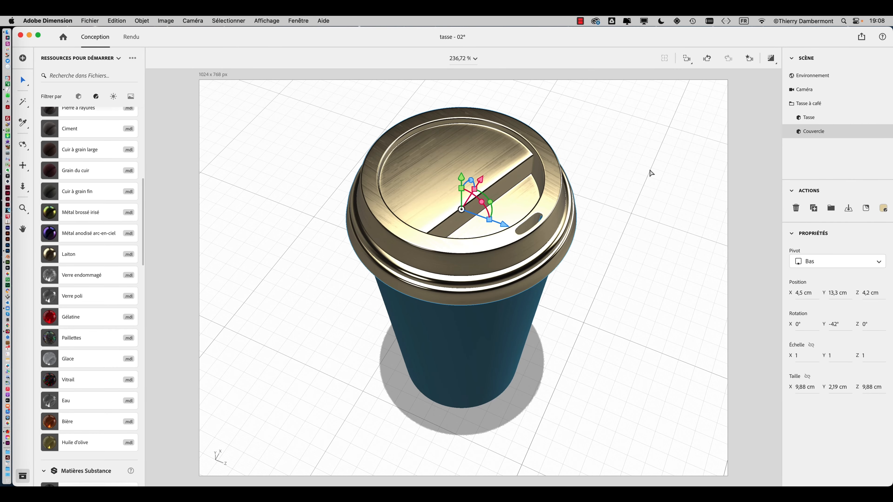
left_click(75, 212)
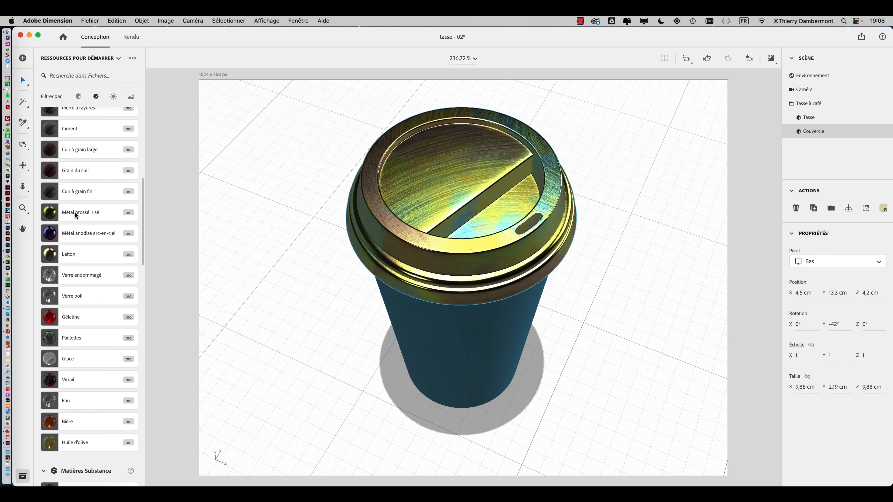
left_click(75, 236)
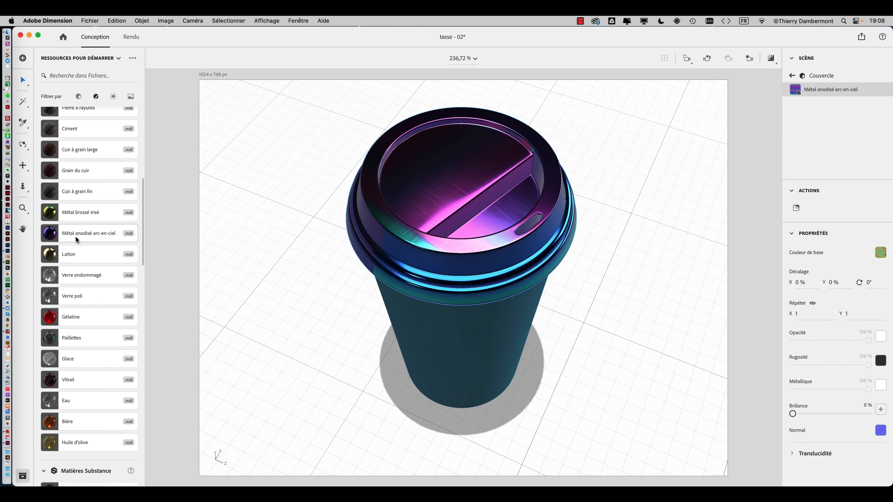
left_click(77, 254)
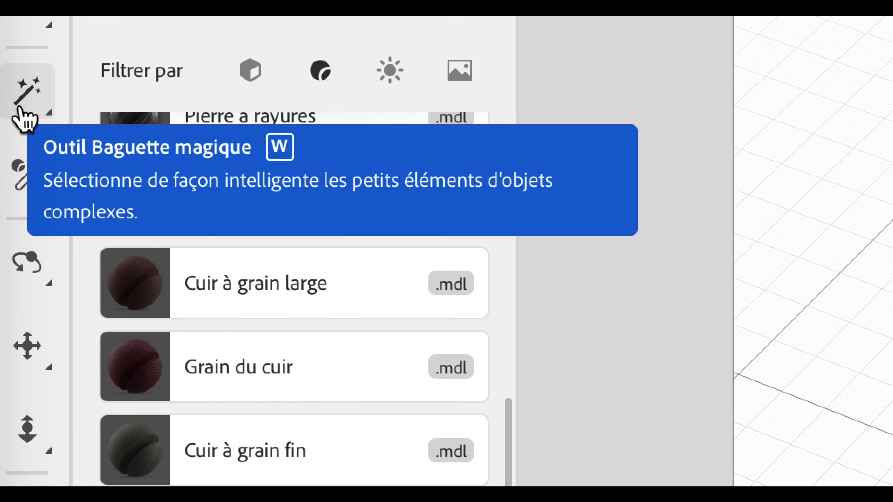
With the Magic Wand tool, apply Verre endommagé to the lid's recessed top faces and replace it with Verre poli.
left_click(21, 107)
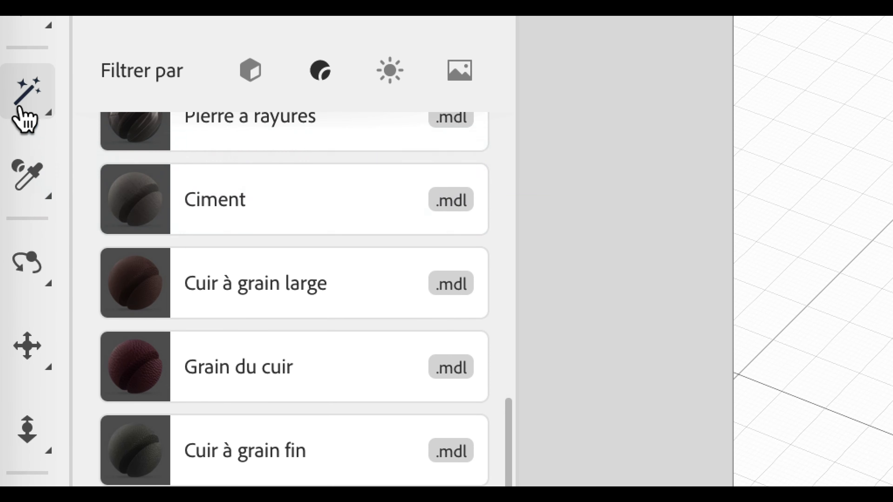
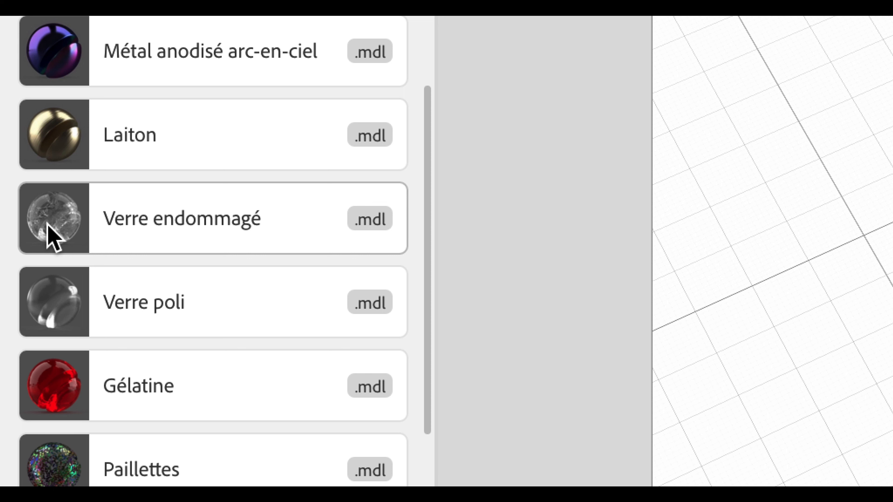
left_click(48, 227)
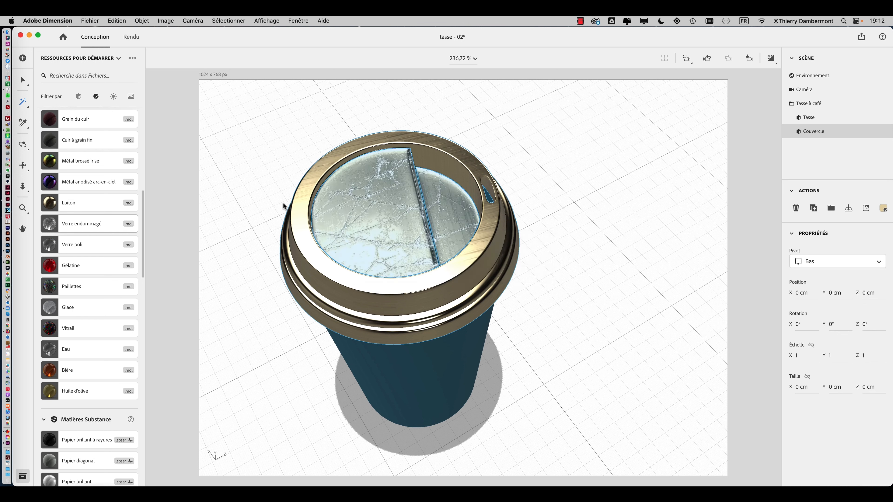
left_click_drag(512, 274, 503, 281)
left_click_drag(435, 255, 414, 235)
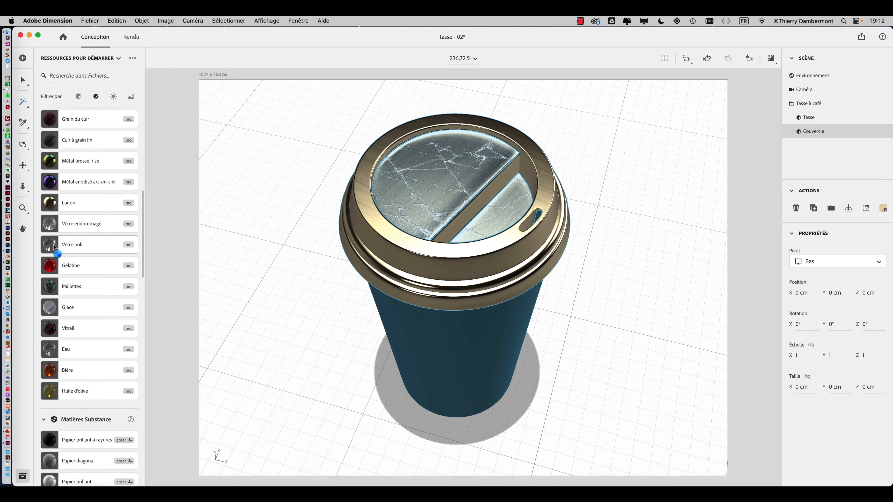
left_click_drag(58, 245, 442, 204)
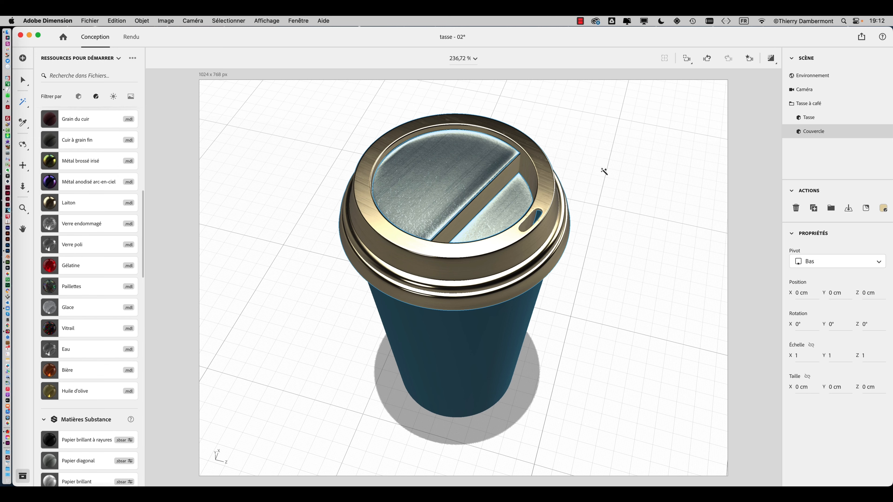
left_click_drag(597, 181, 591, 153)
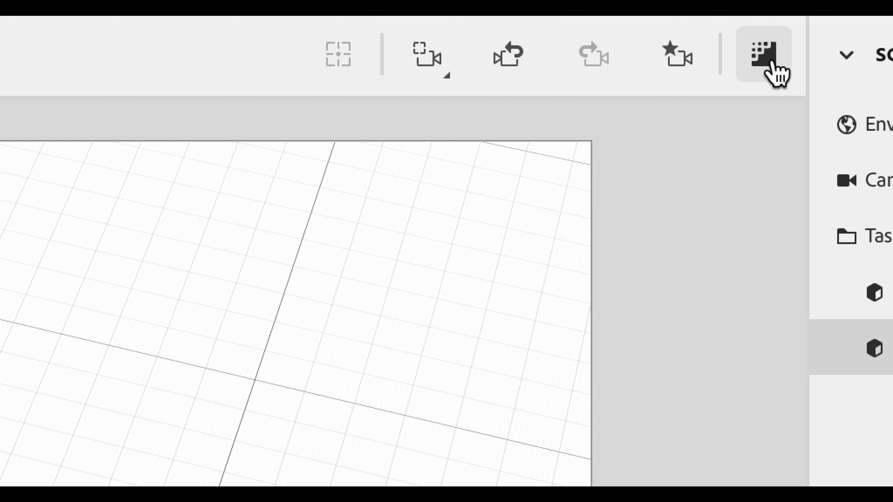
Turn on the render preview and examine the lid's glass faces from several angles above the cup.
left_click(775, 70)
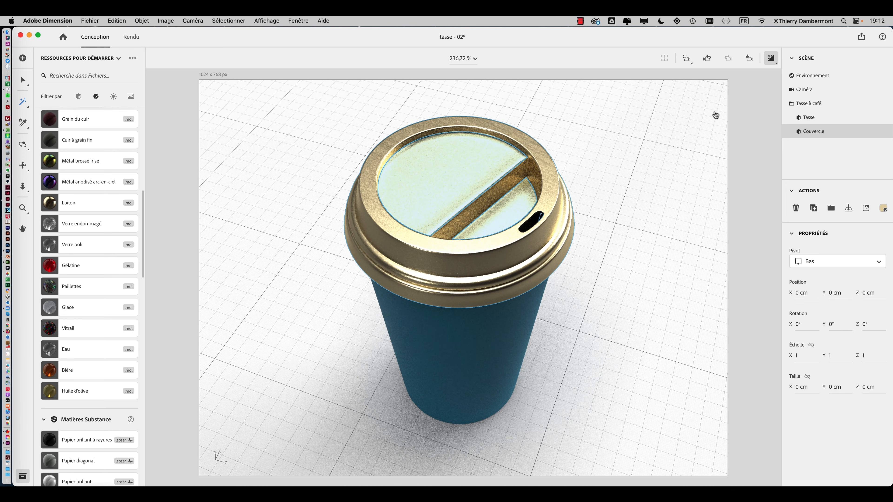
middle_click_drag(662, 195, 639, 223)
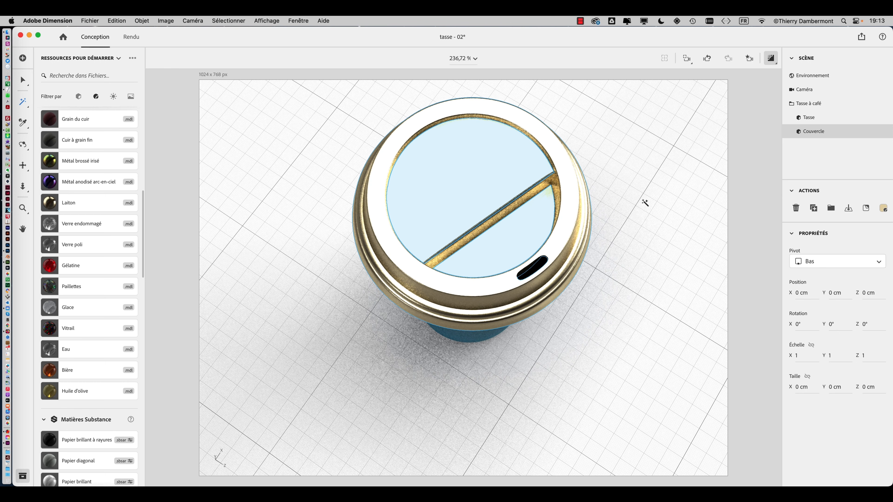
left_click_drag(643, 202, 652, 171)
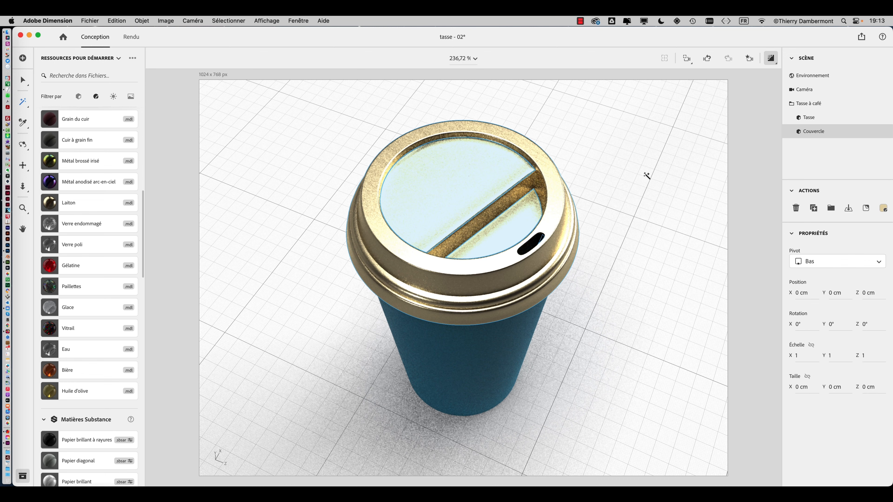
left_click_drag(630, 179, 614, 197)
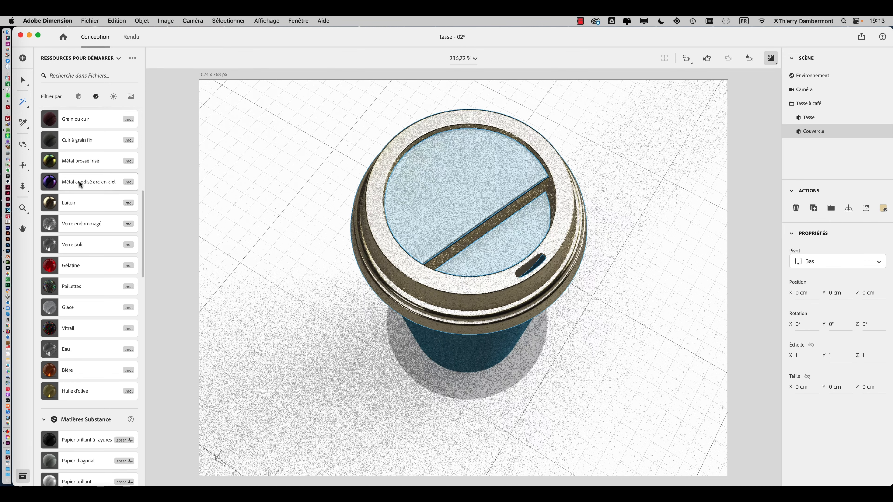
Apply Métal anodisé arc-en-ciel to the selected lid faces and save the scene under the new name tasse - 03.dn.
left_click(80, 180)
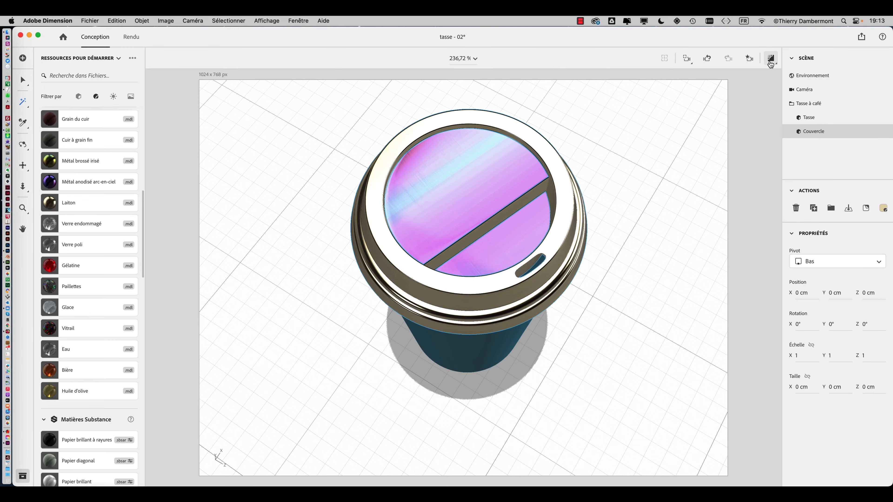
left_click(91, 21)
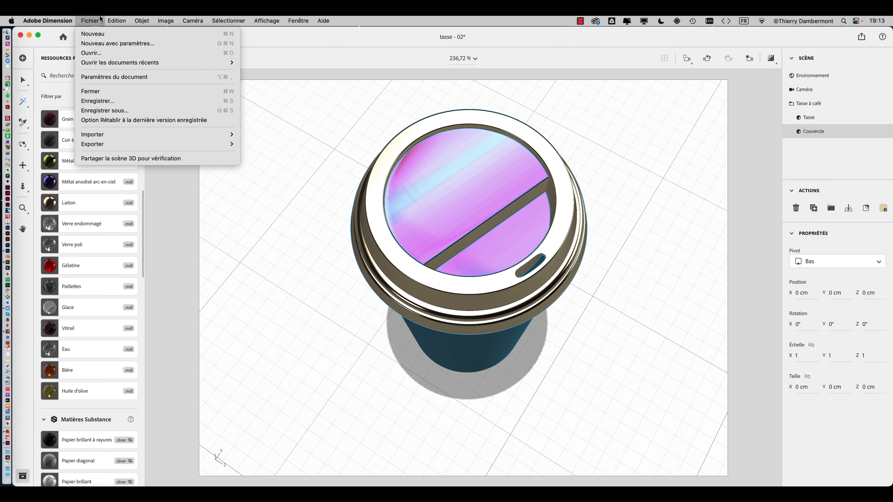
left_click(105, 110)
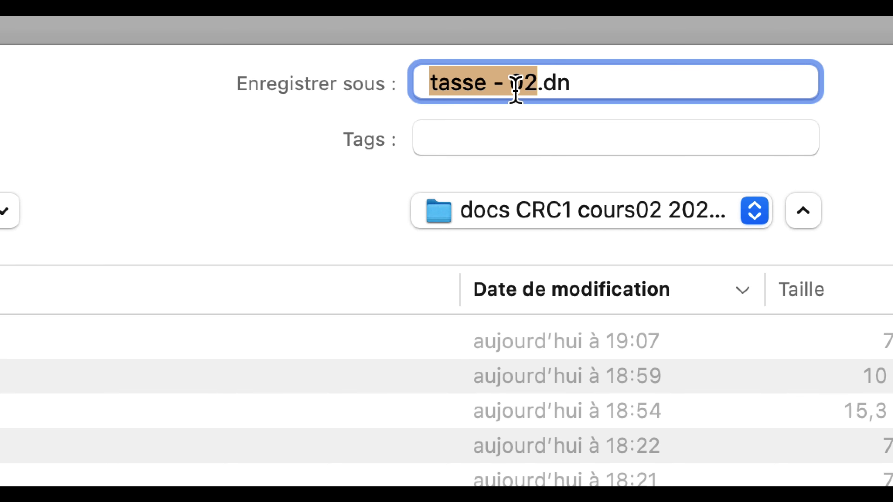
left_click(523, 87)
key("shift+Right")
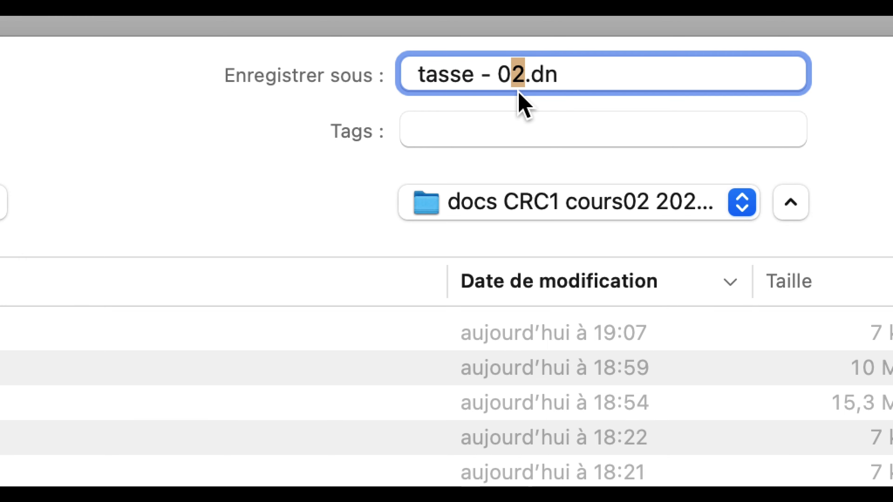
type("3")
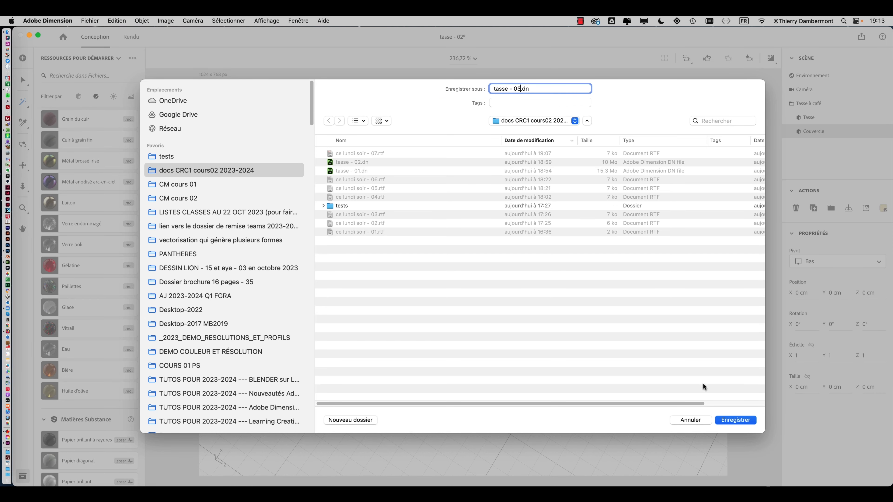
left_click(735, 420)
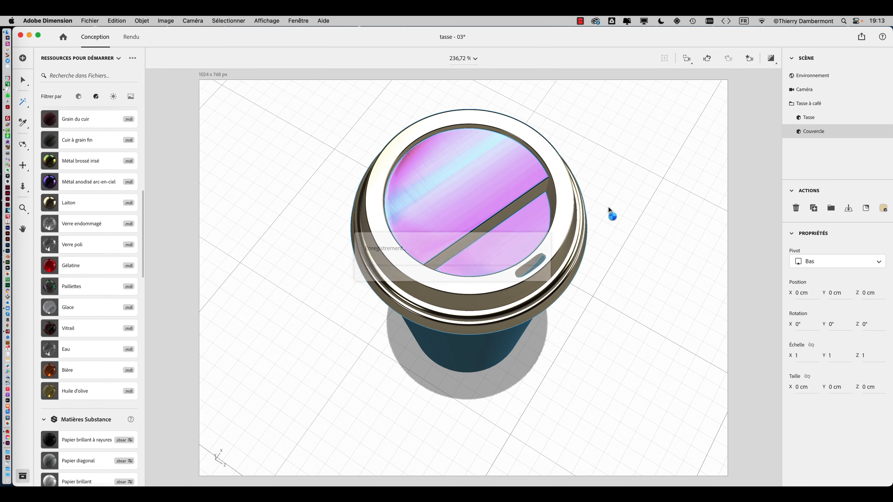
Switch to the TextEdit notes and make the end of the multiply-and-align note singular, as "qu'objet indépendant".
key("super+Tab")
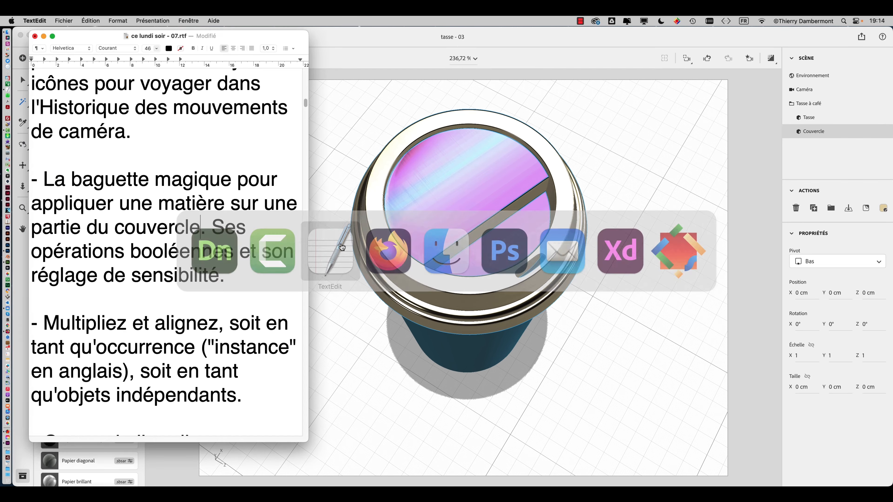
scroll(173, 209, "down", 7)
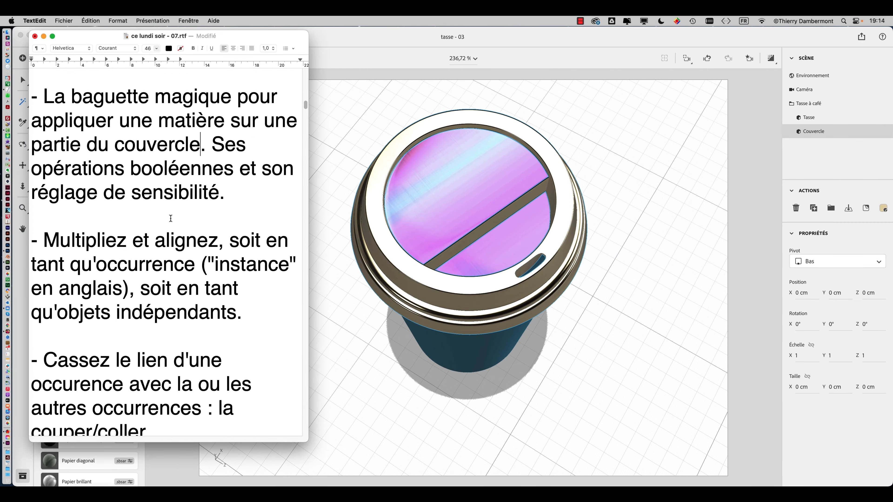
scroll(170, 219, "down", 2)
left_click_drag(43, 160, 233, 235)
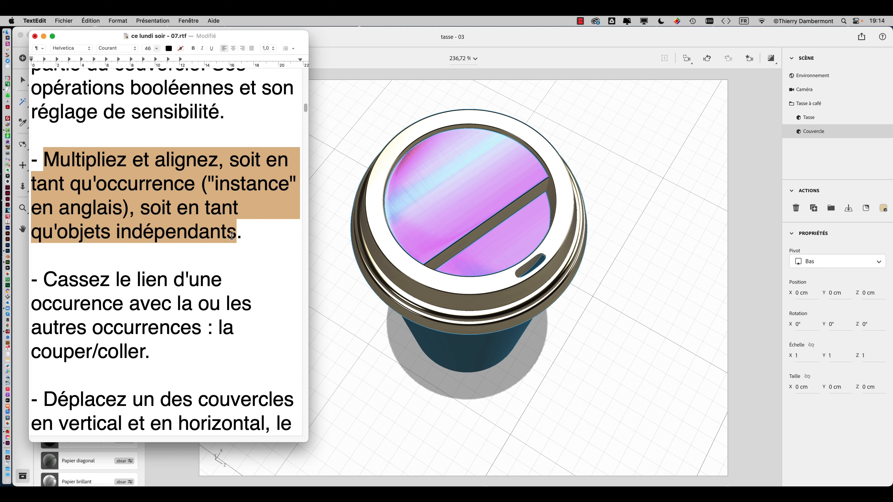
left_click(233, 235)
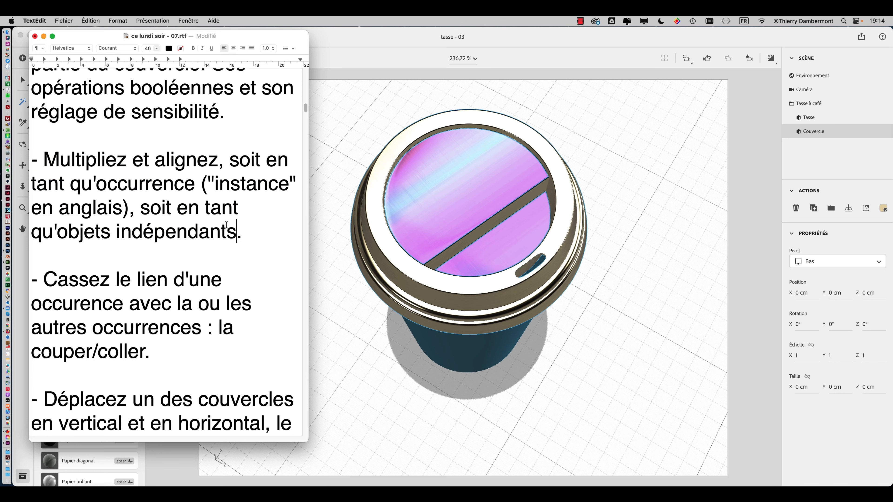
key("BackSpace")
key("alt+Left")
key("Left")
key("BackSpace")
Return to Adobe Dimension, activate the Select tool and switch on group selection in its options.
left_click(508, 70)
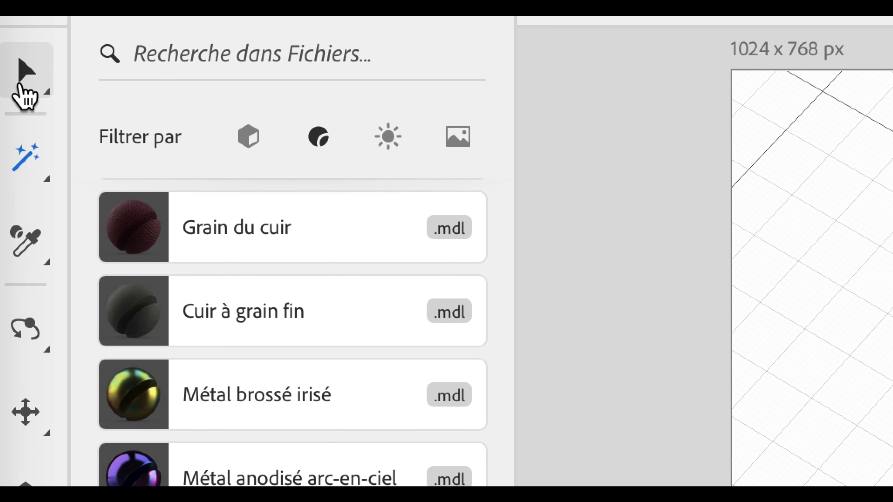
left_click(22, 85)
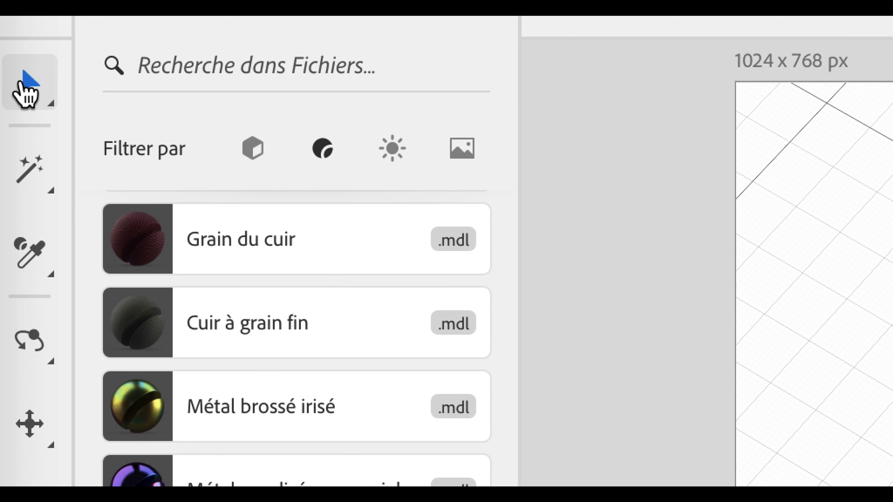
left_click(25, 92)
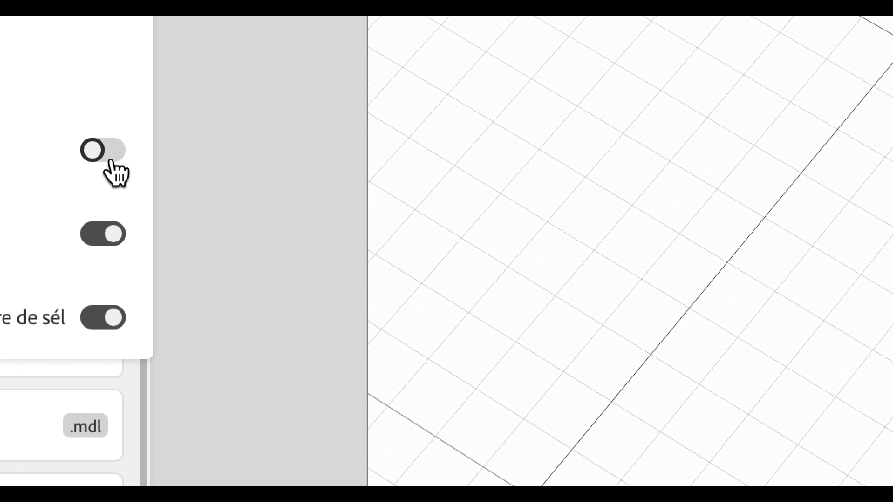
left_click(110, 161)
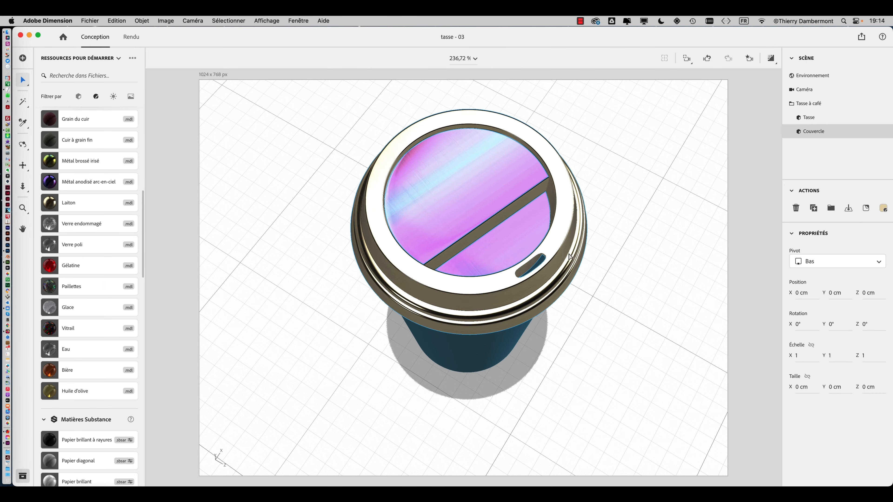
Copy the whole coffee cup group, then paste it once as an independent object and once as an occurrence.
middle_click_drag(571, 259, 581, 274)
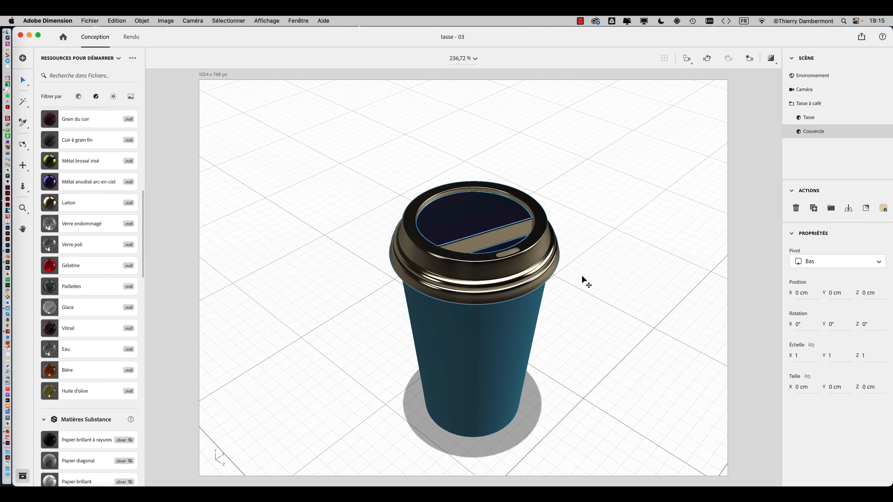
left_click(501, 326)
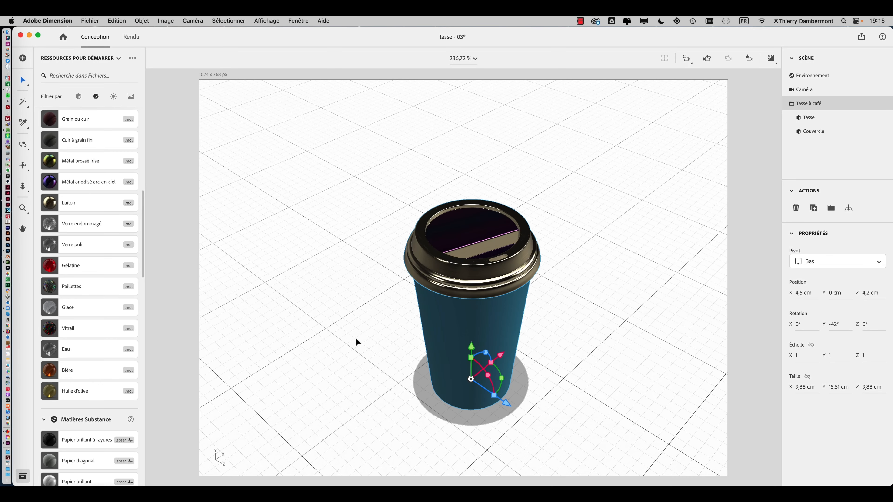
left_click(119, 20)
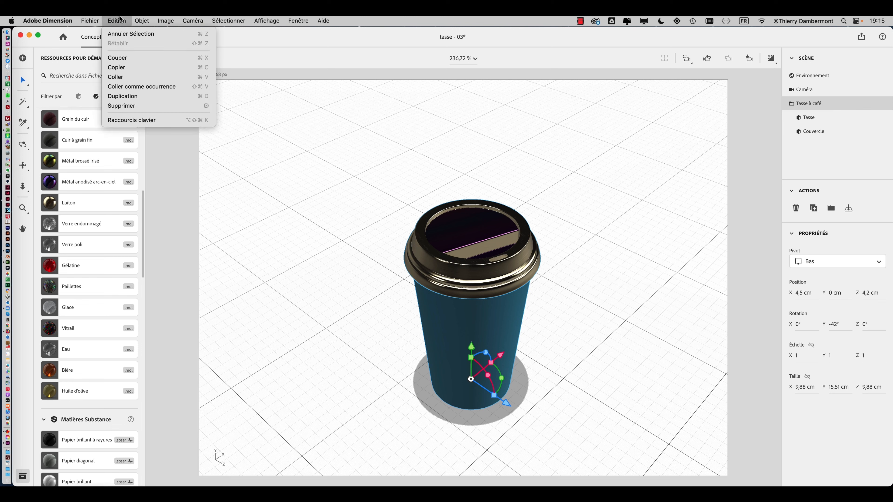
left_click(116, 77)
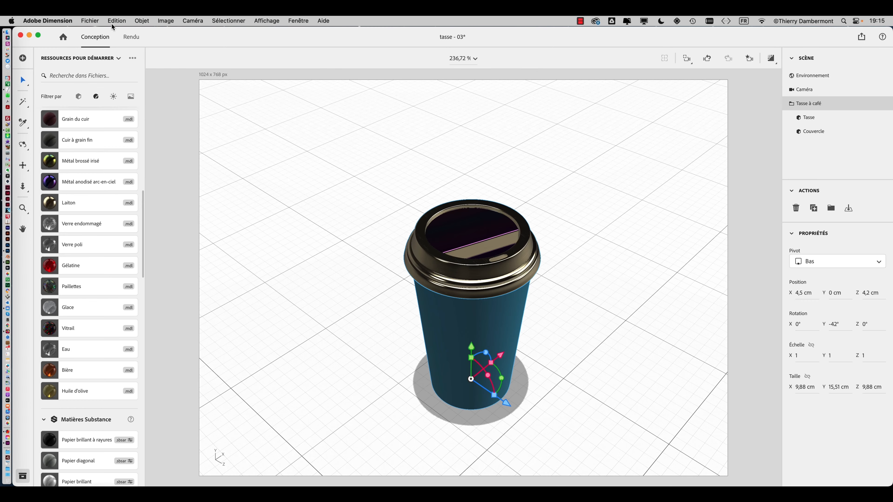
left_click(114, 20)
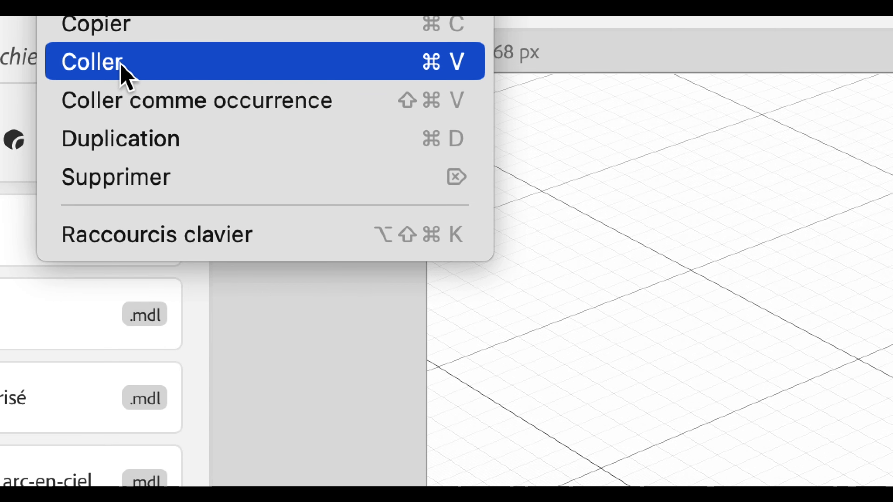
left_click(121, 62)
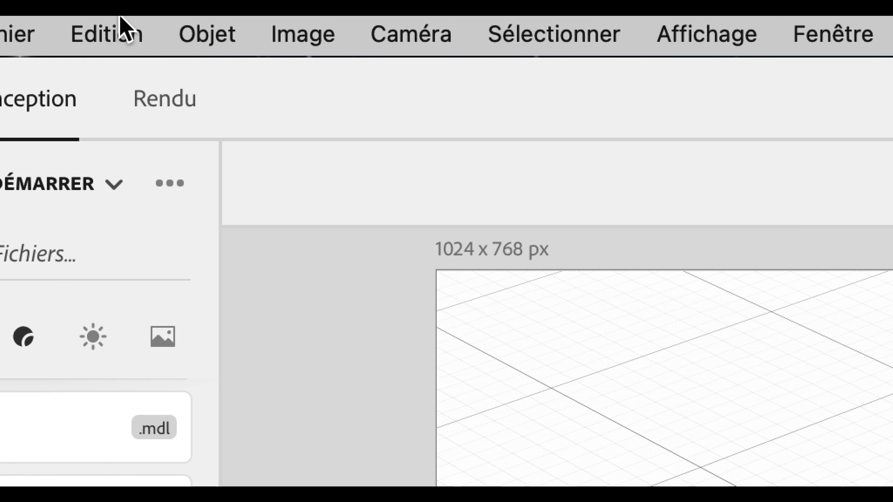
left_click(119, 20)
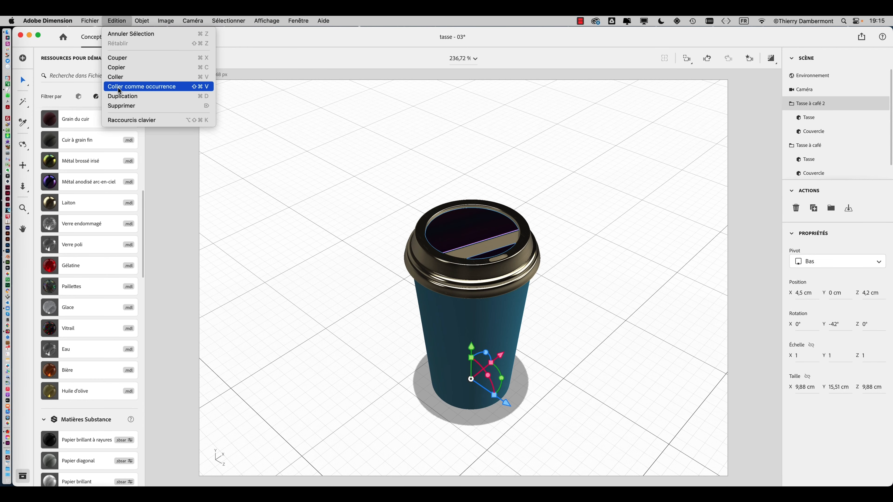
left_click(122, 71)
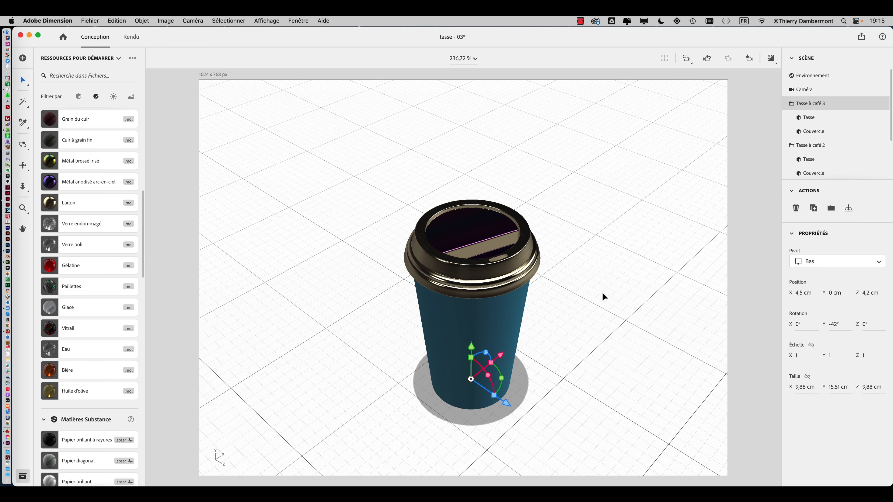
Consult the TextEdit note about copying and pasting with the Edition menu, highlight that sentence, and return to Adobe Dimension.
scroll(604, 295, "down", 1)
key("super+Tab")
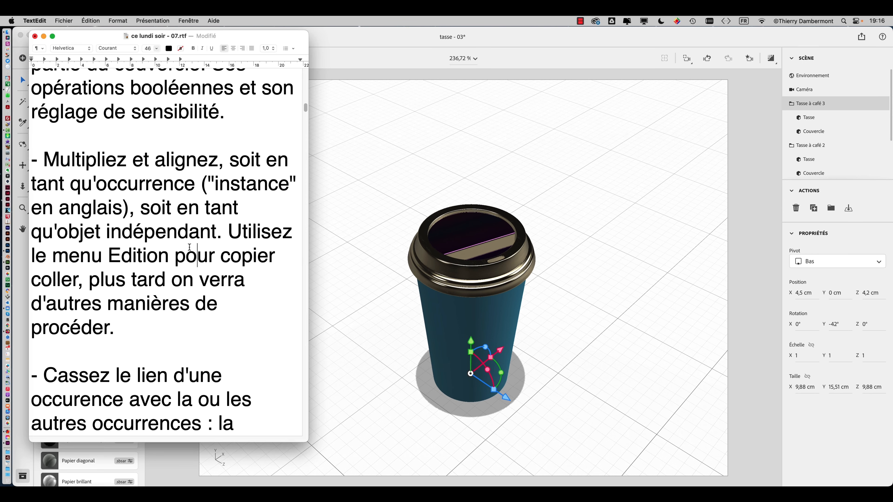
left_click_drag(226, 236, 229, 329)
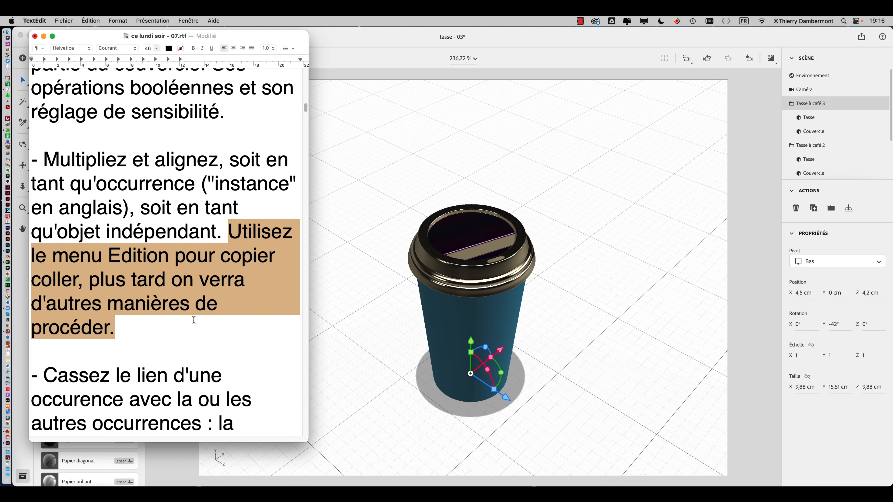
left_click(413, 75)
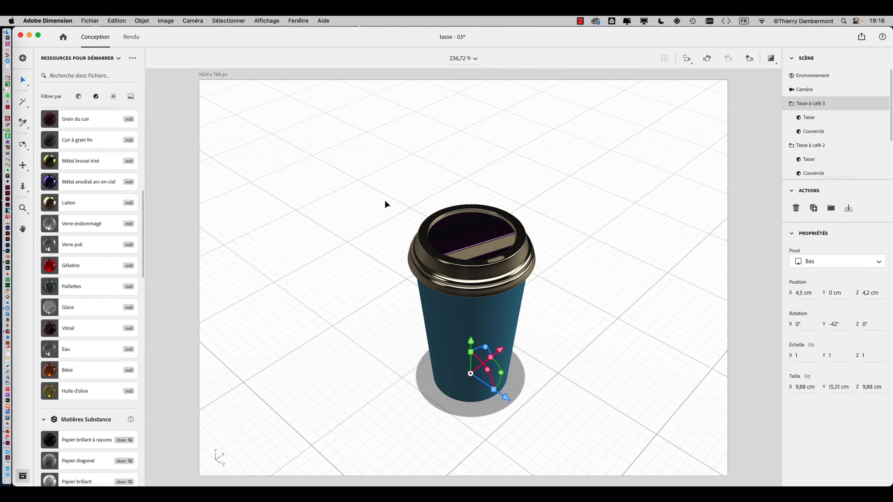
Move Tasse à café 3 to about X 15,2 cm, Z 13,7 cm and Tasse à café 2 to about X -1,3 cm, Z -6,9 cm.
middle_click_drag(571, 290, 549, 227)
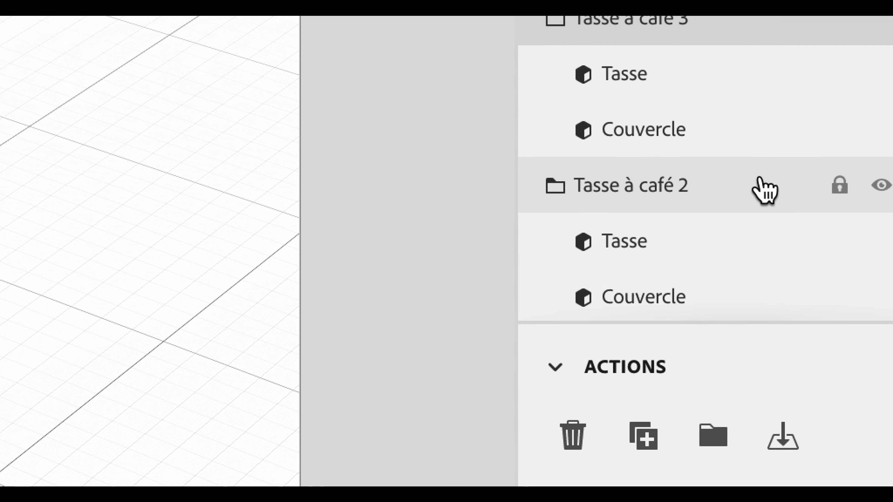
scroll(762, 194, "down", 2)
scroll(763, 194, "down", 2)
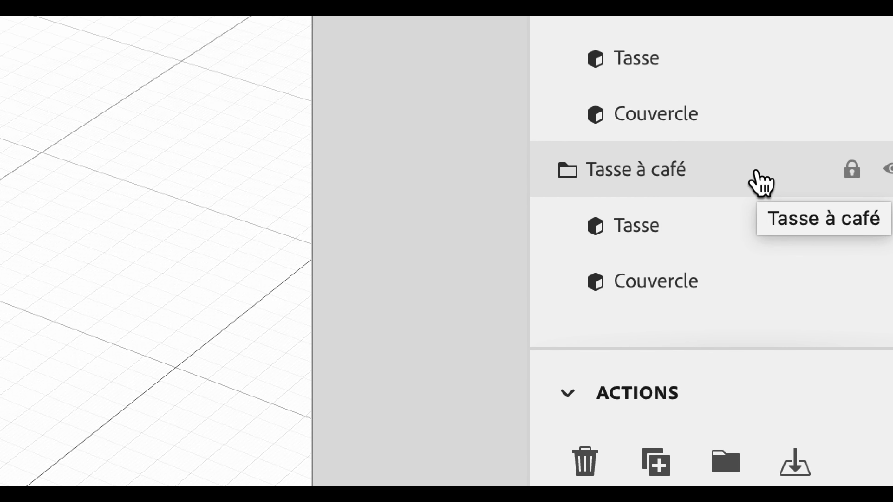
scroll(761, 183, "up", 5)
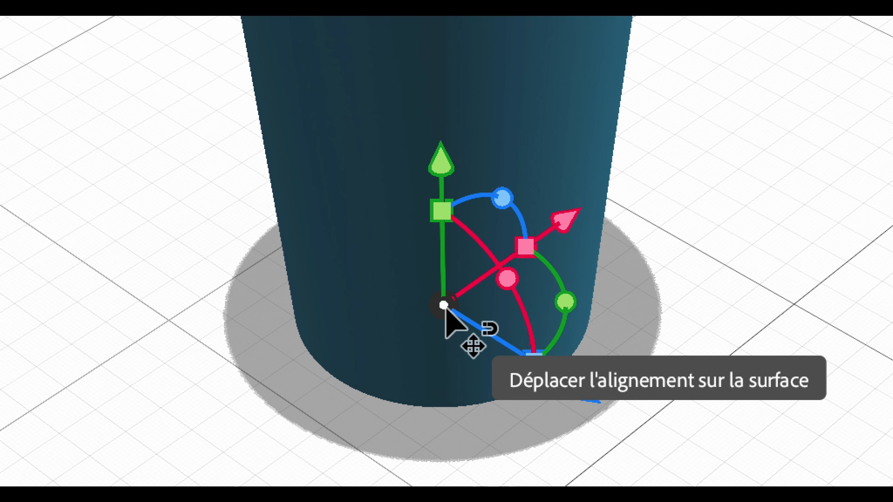
left_click_drag(443, 306, 730, 291)
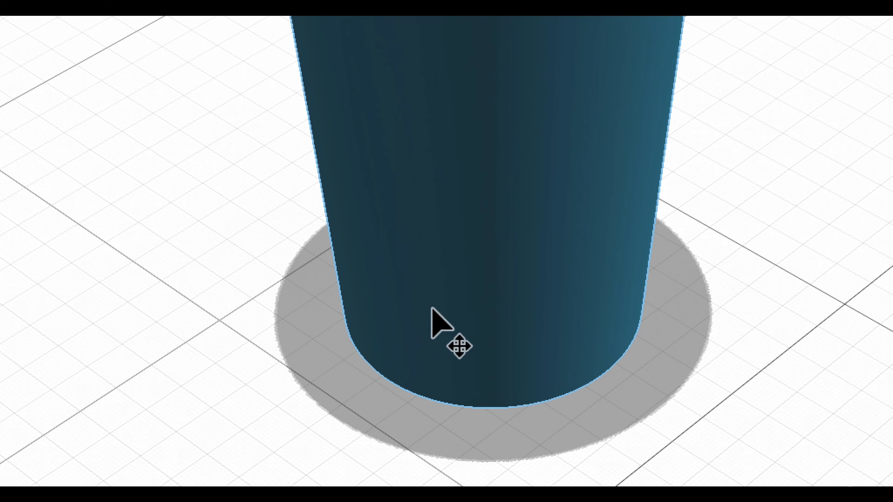
left_click(442, 322)
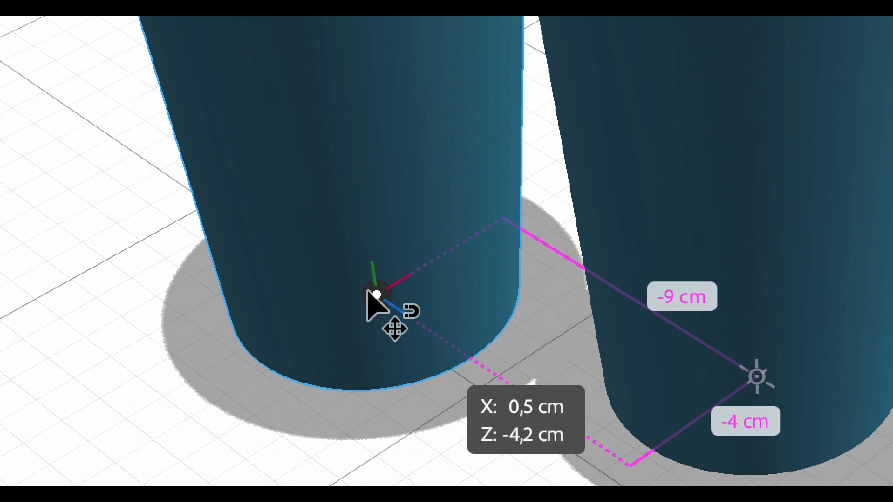
left_click_drag(339, 291, 323, 287)
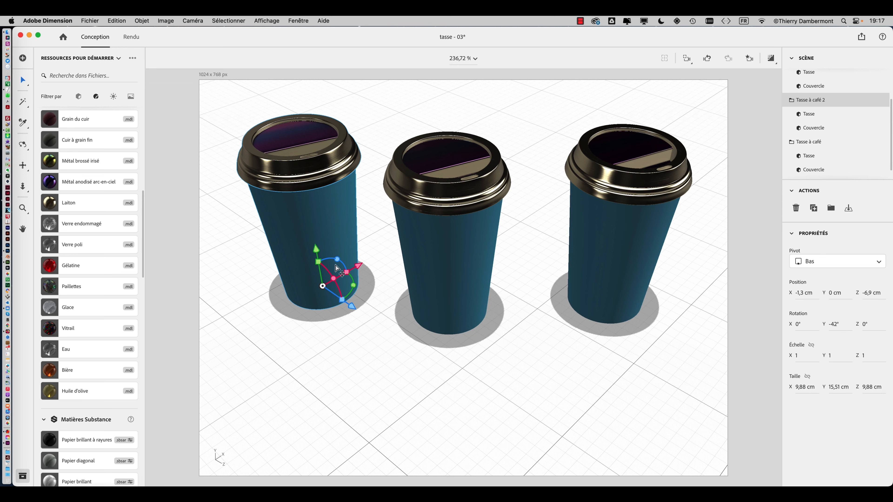
Save the three-cup scene under the new name tasse - 04.dn in the same folder.
left_click(98, 21)
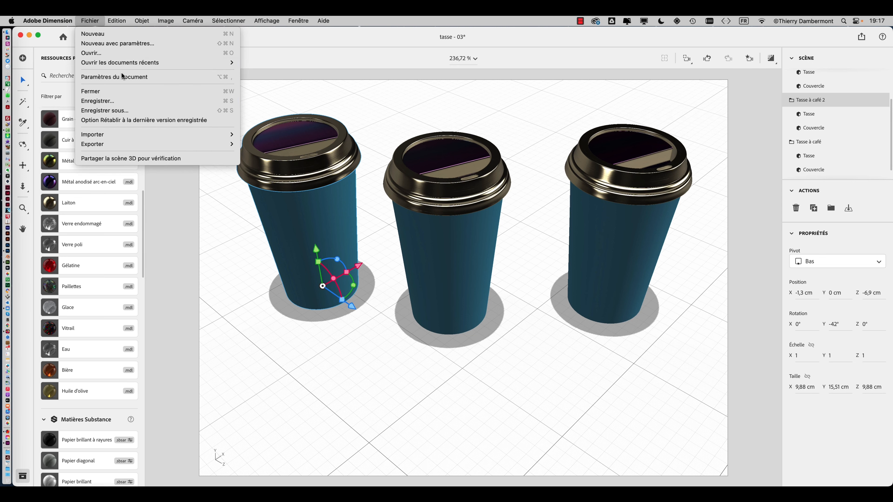
left_click(124, 109)
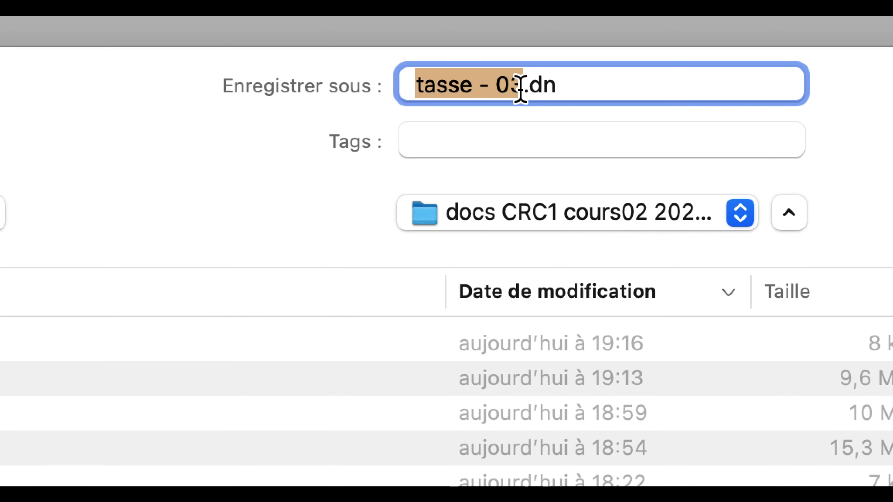
left_click(520, 90)
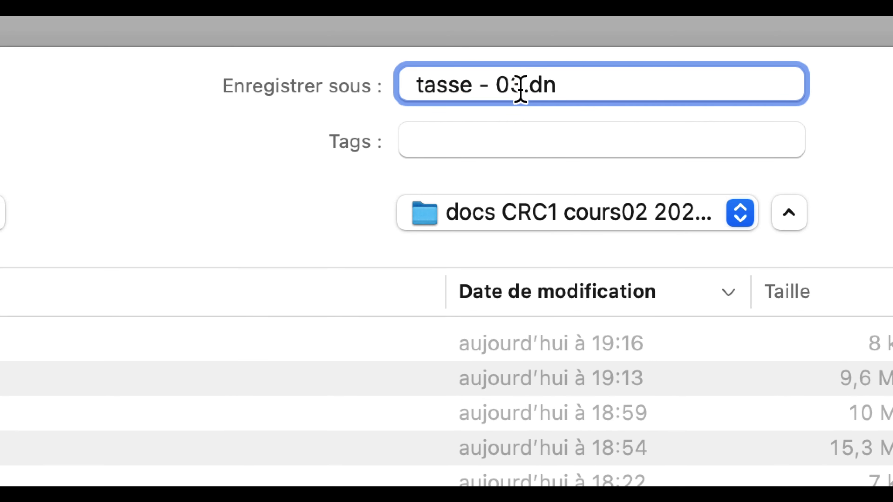
left_click_drag(520, 89, 511, 92)
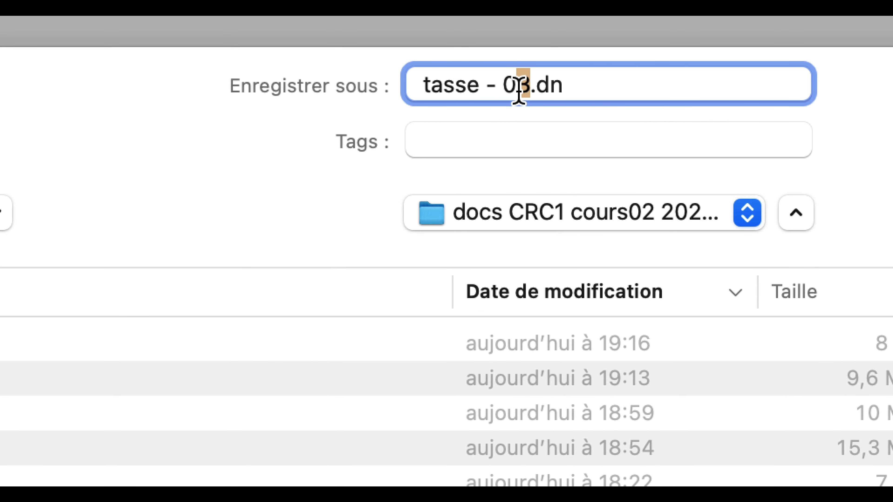
type("4")
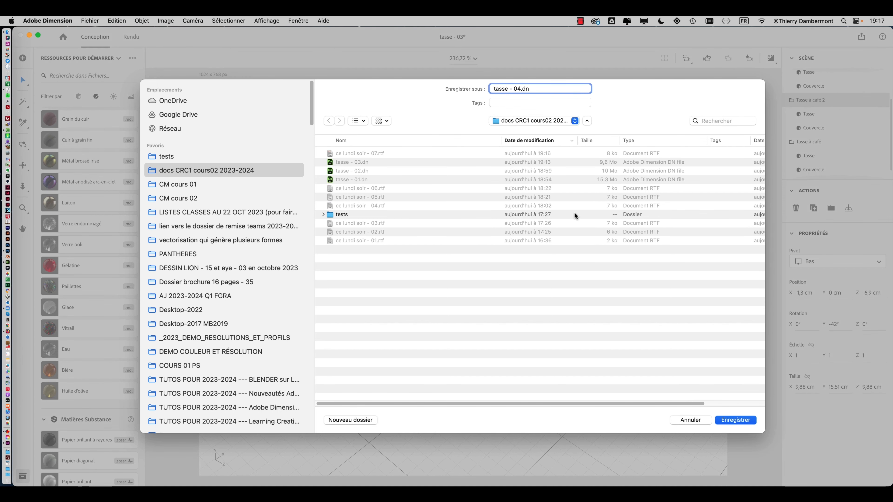
left_click(738, 420)
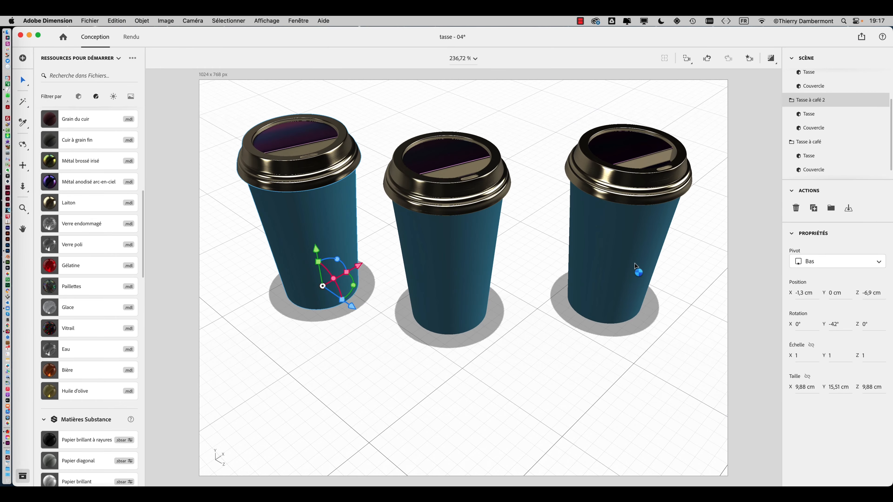
Switch to TextEdit, add "Testez l'application de matières." to the end of the multiply-and-align note, highlight it, and return to Adobe Dimension.
key("super+Tab")
key("super+Tab")
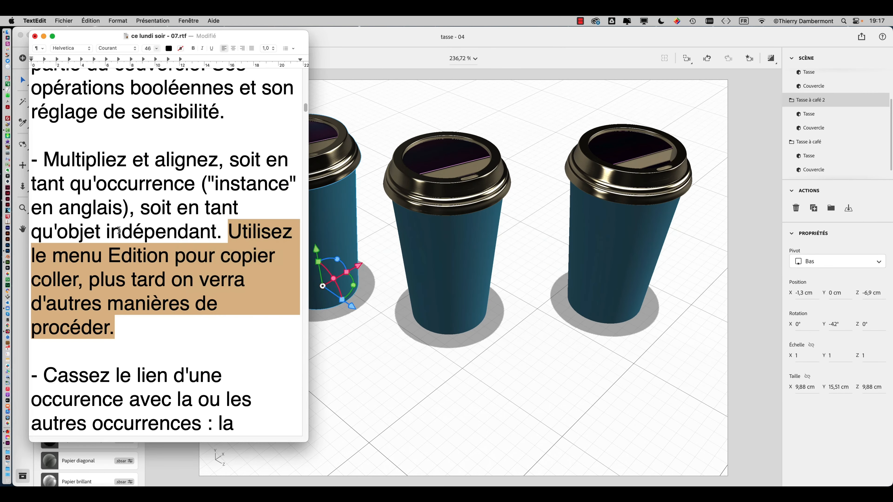
scroll(119, 231, "down", 3)
key("Right")
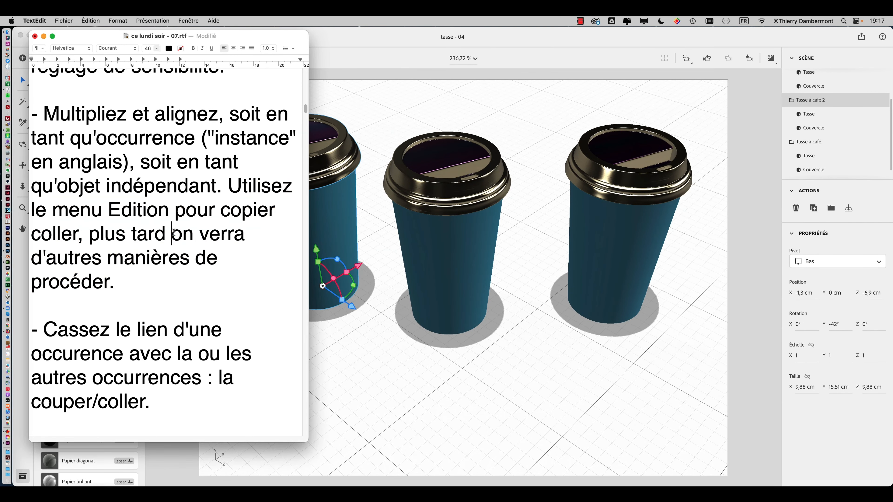
type("Testez l'application de matières.")
left_click_drag(121, 270, 175, 303)
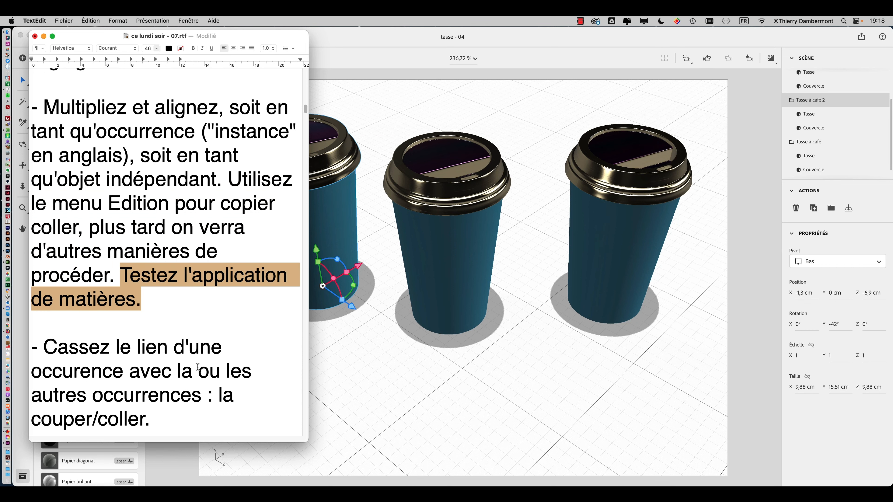
left_click(512, 339)
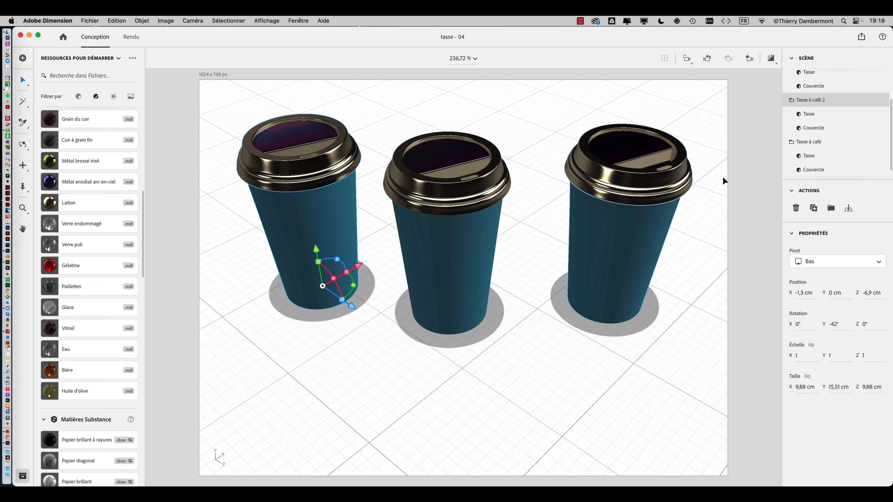
Apply Gélatine to the Tasse object of Tasse à café 3, then replace that material with Bois de noyer.
scroll(828, 119, "up", 3)
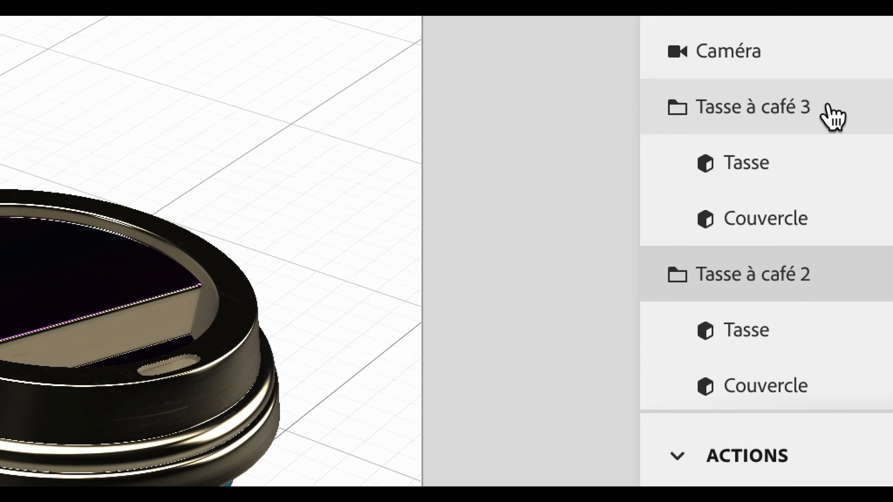
left_click(835, 127)
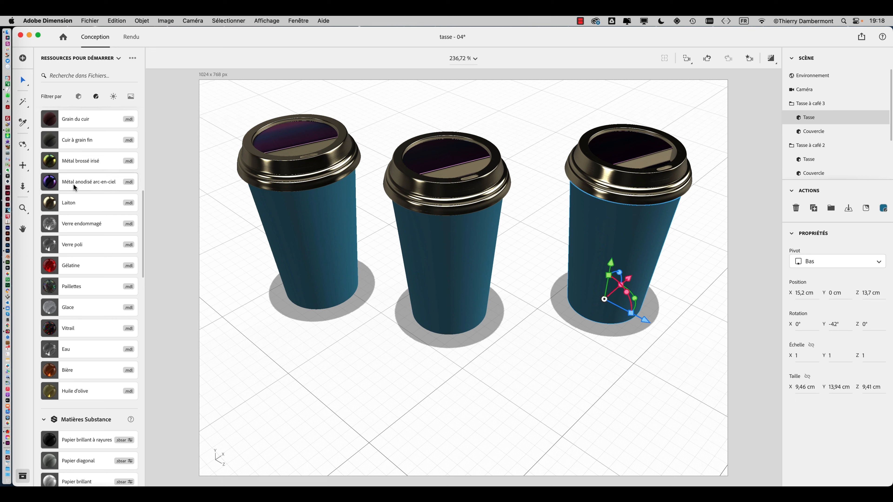
scroll(75, 187, "down", 5)
left_click_drag(73, 194, 74, 194)
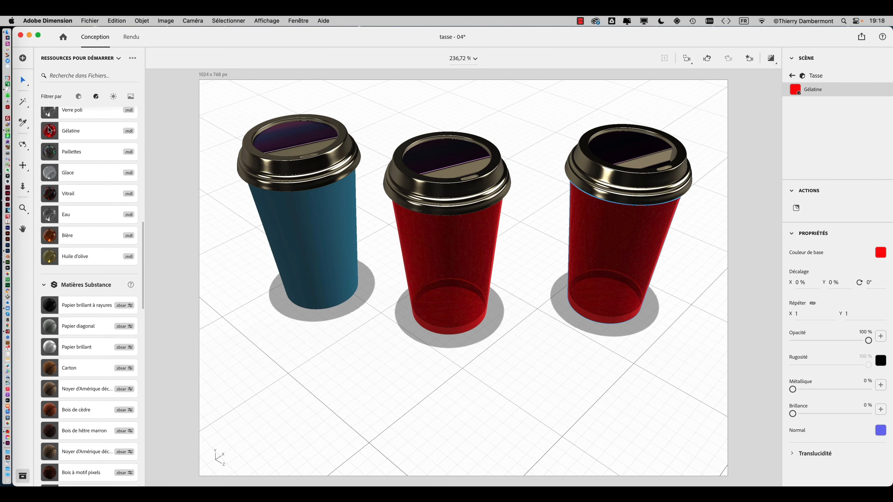
scroll(80, 165, "up", 10)
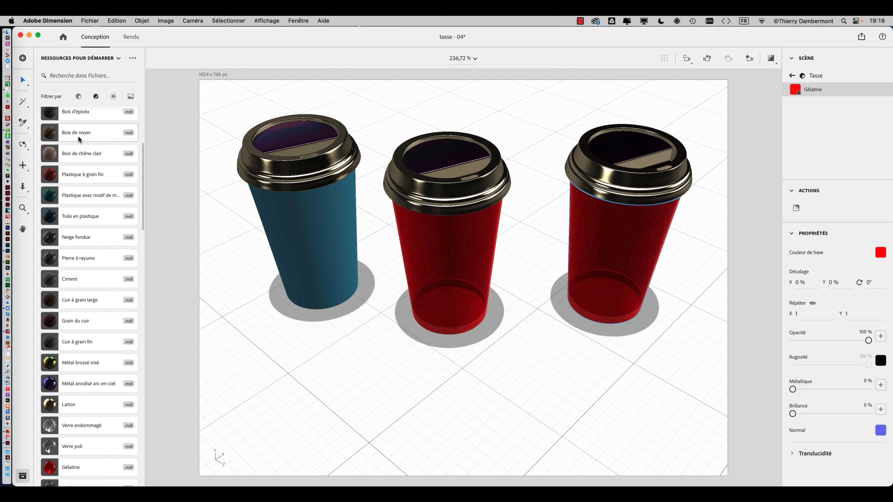
left_click(78, 135)
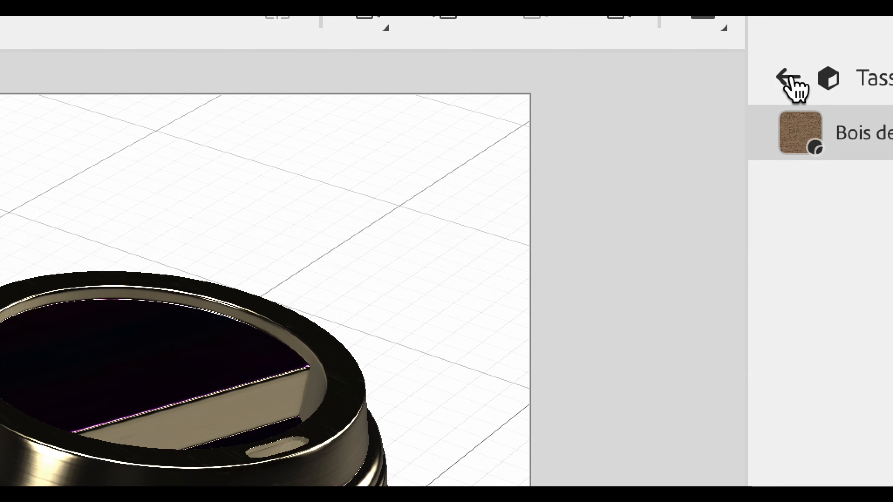
On the Tasse object of Tasse à café 2, try the materials Bière, Huile d'olive and Gélatine in turn.
left_click(790, 78)
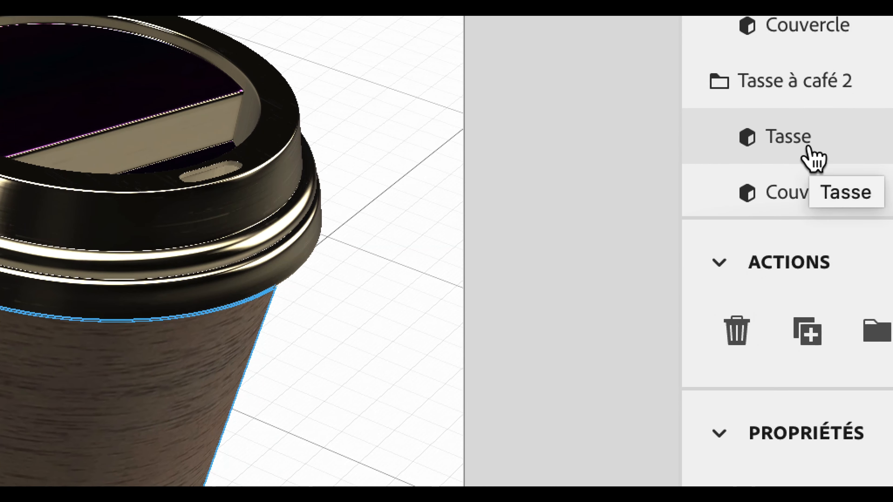
left_click(807, 147)
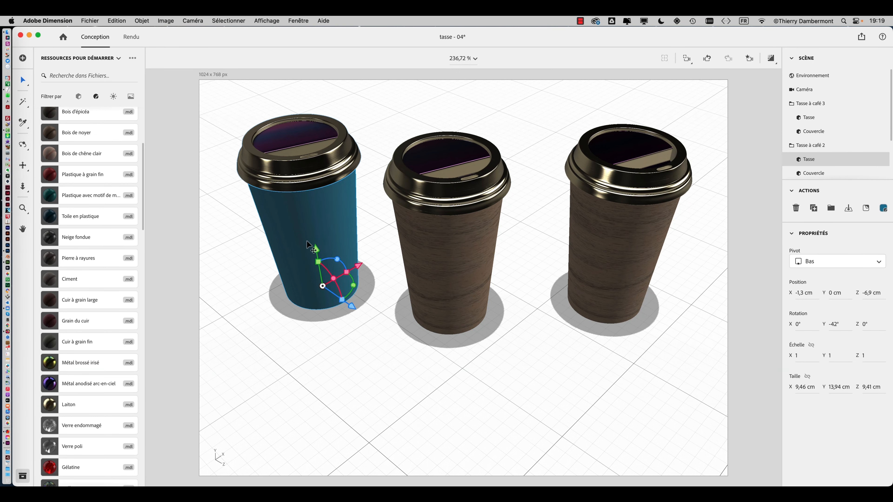
scroll(95, 193, "down", 3)
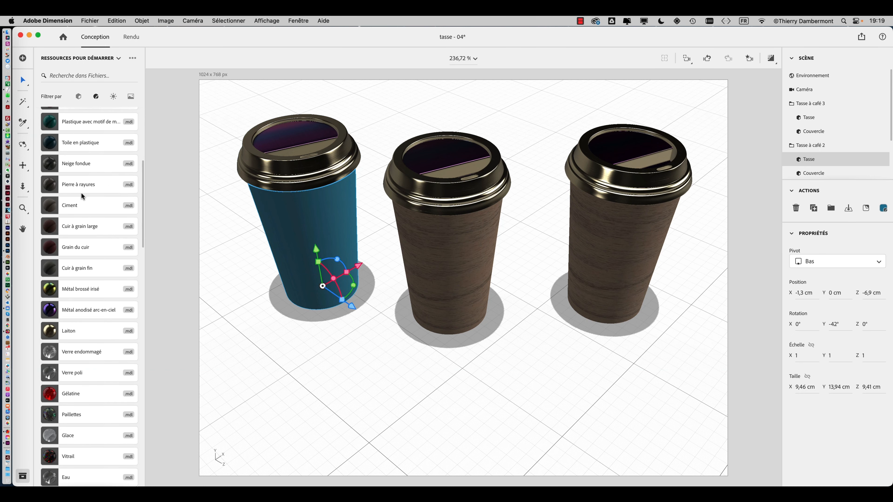
scroll(80, 329, "down", 3)
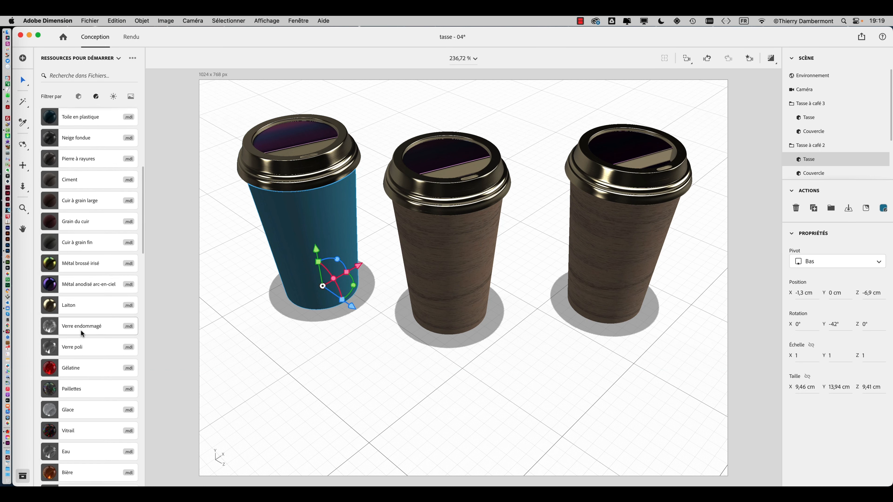
scroll(83, 383, "down", 1)
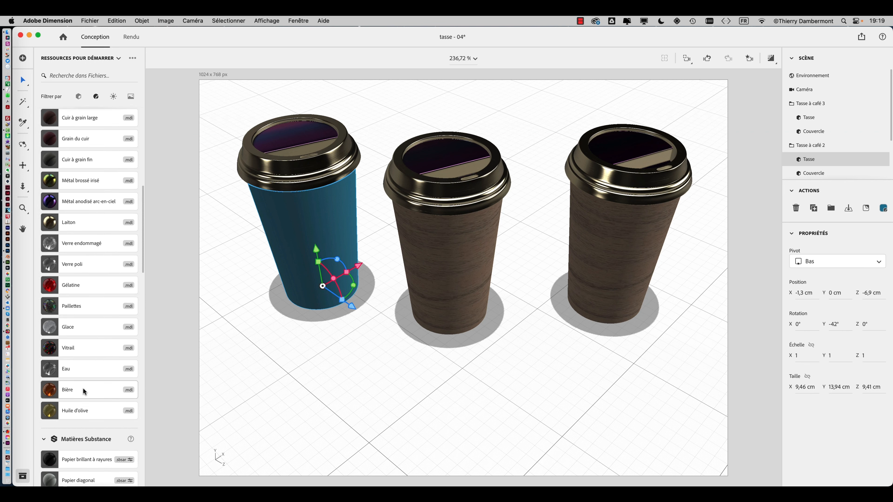
left_click(83, 387)
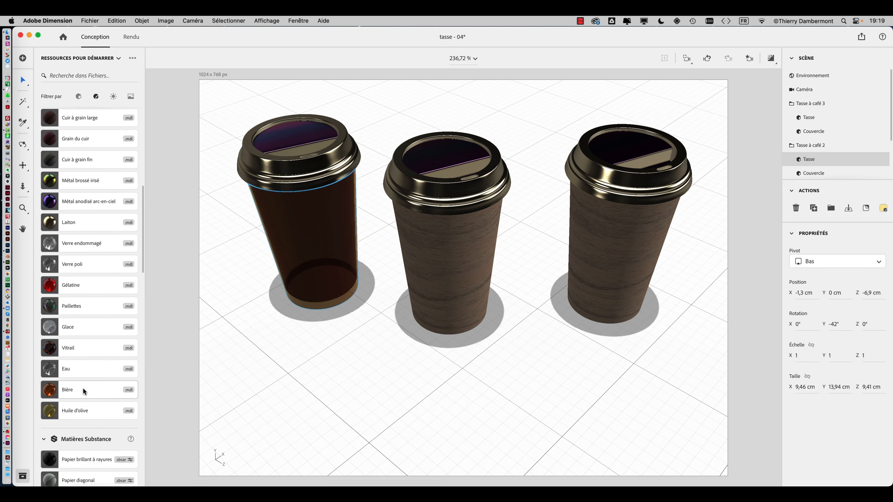
left_click(80, 410)
left_click(80, 285)
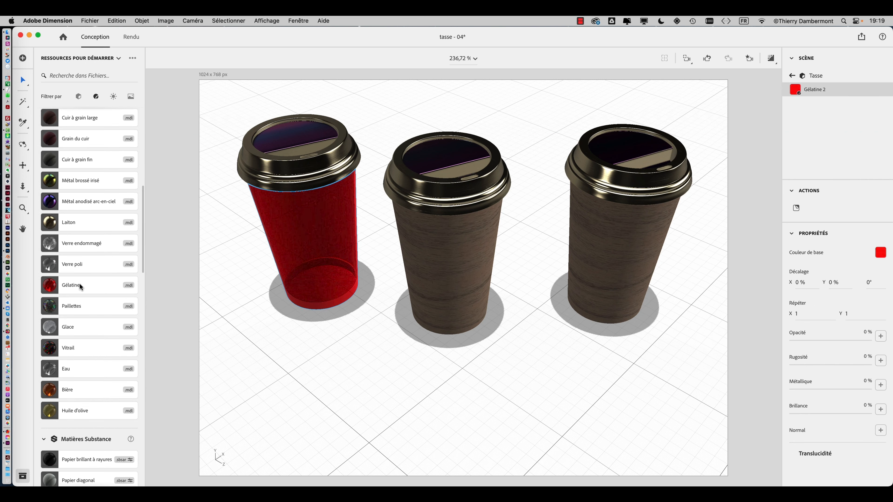
Apply Métal to the Tasse object of Tasse à café 2, then replace that material with Verre.
scroll(89, 201, "up", 10)
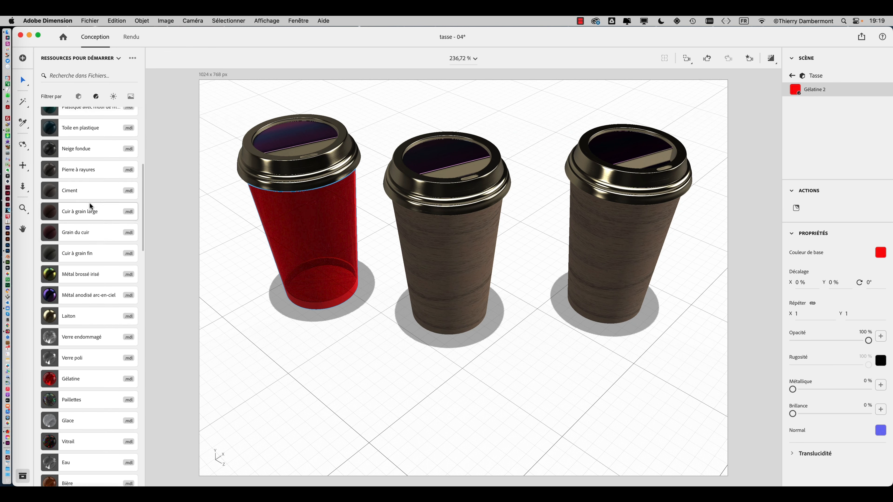
left_click(69, 147)
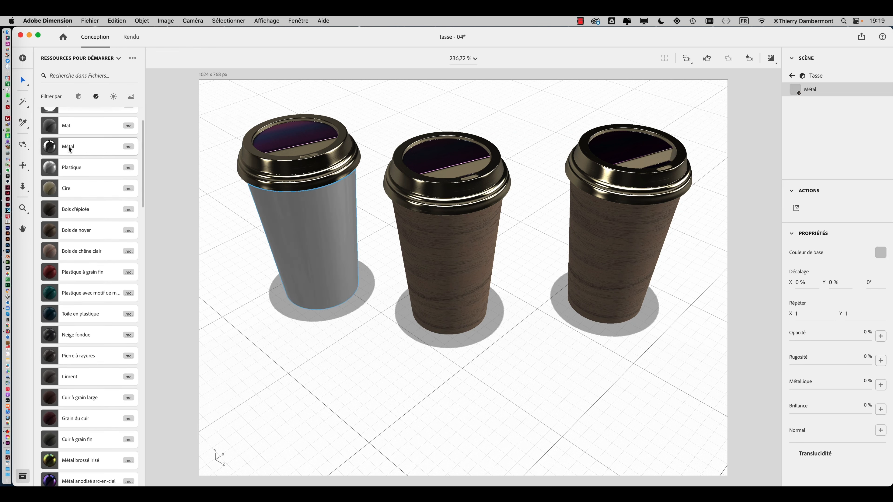
scroll(68, 147, "up", 3)
left_click(67, 139)
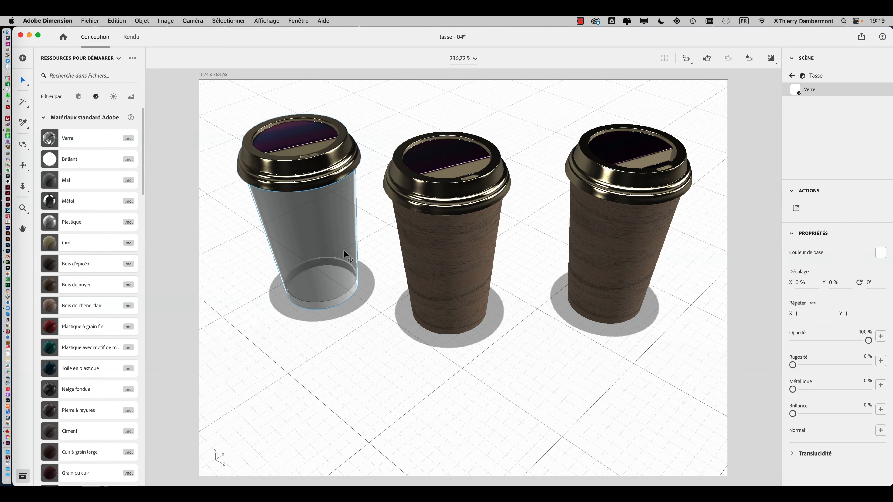
middle_click_drag(368, 303, 470, 273)
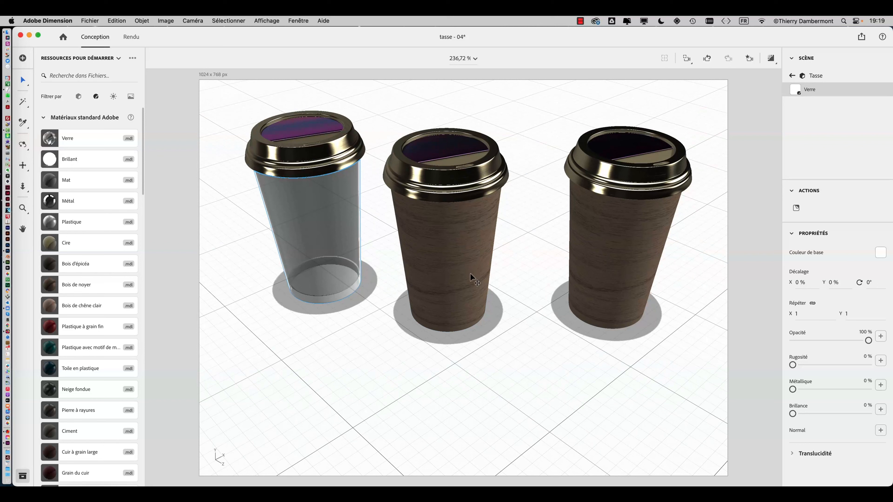
Apply Plastique à grain fin to the Tasse object of Tasse à café, then replace it with Plastique avec motif de maille.
left_click(460, 247)
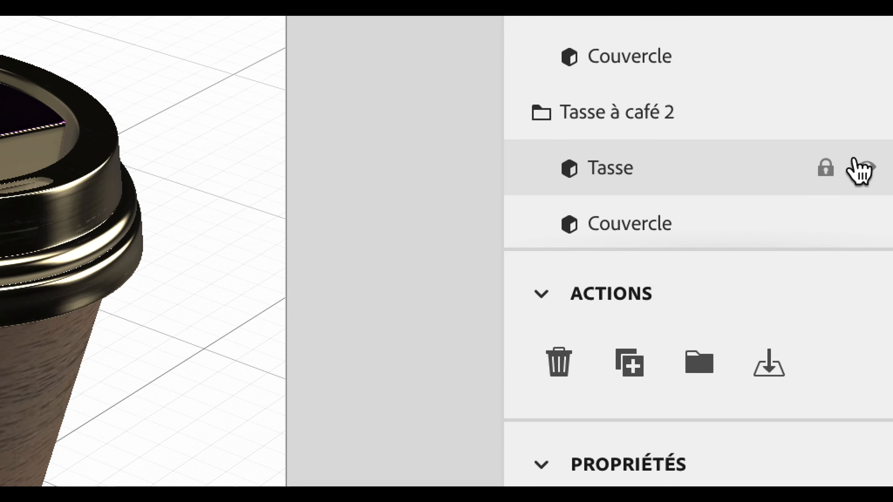
scroll(869, 128, "down", 3)
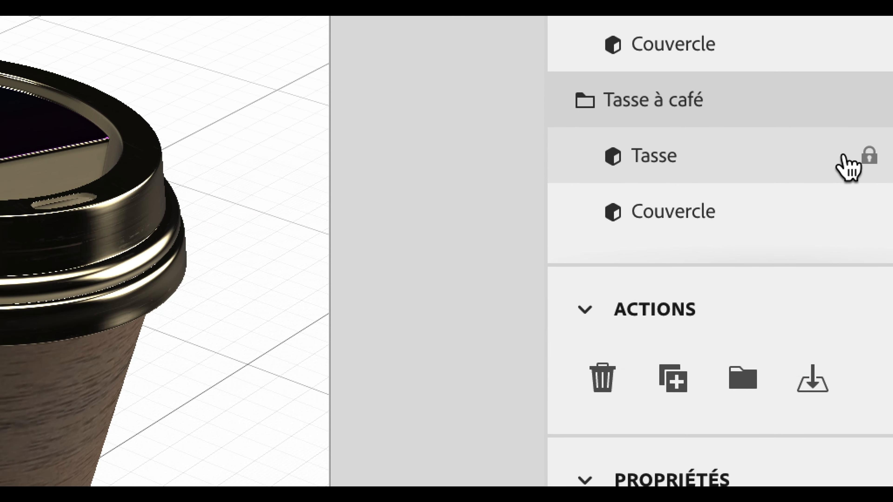
left_click(787, 239)
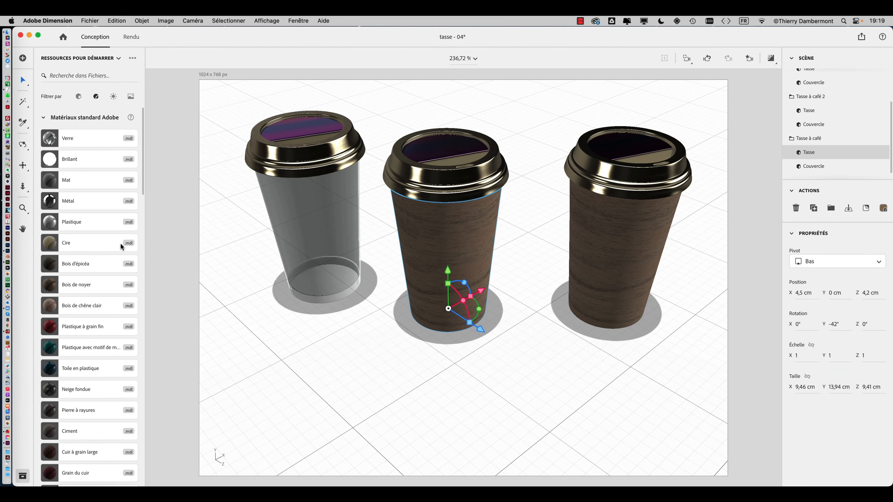
scroll(71, 254, "down", 2)
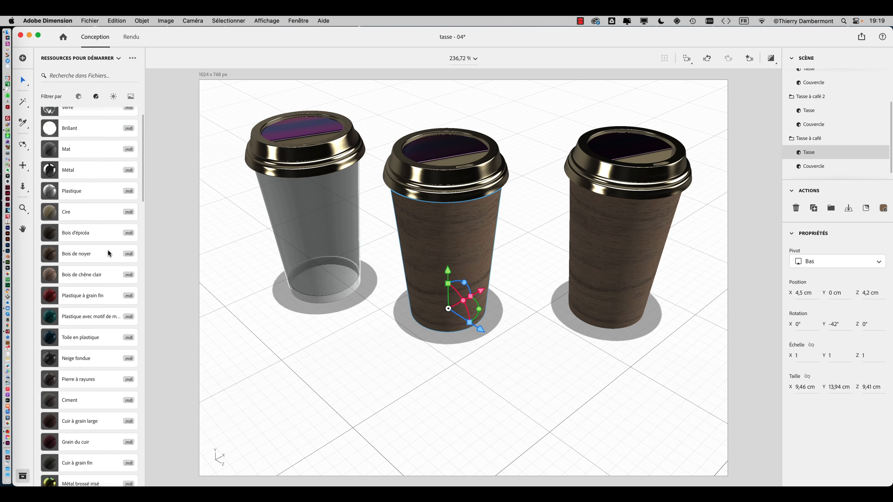
left_click(68, 297)
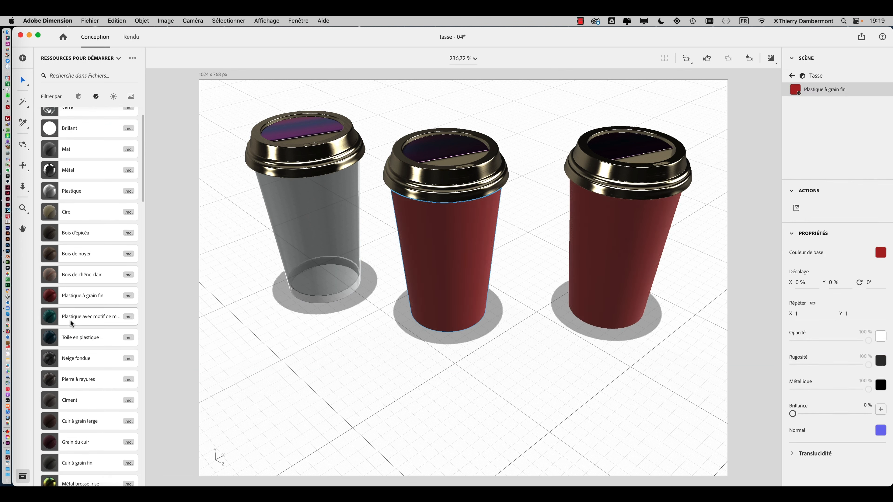
left_click(116, 317)
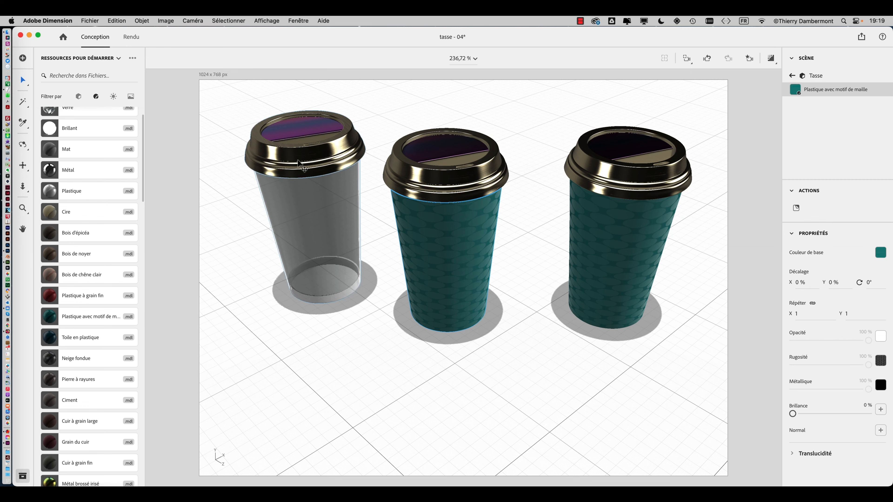
Save the scene under the new name tasse - 05.dn in the same folder.
left_click(91, 21)
left_click(106, 110)
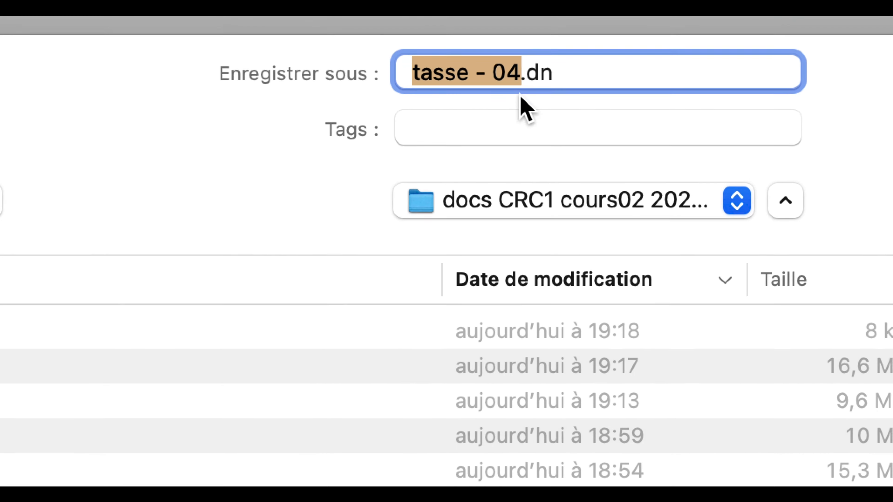
left_click(517, 89)
key("shift+Right")
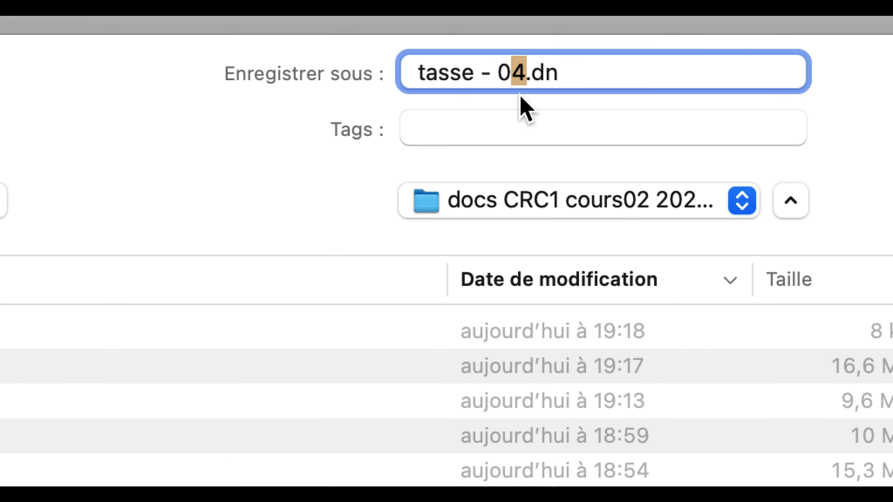
type("5")
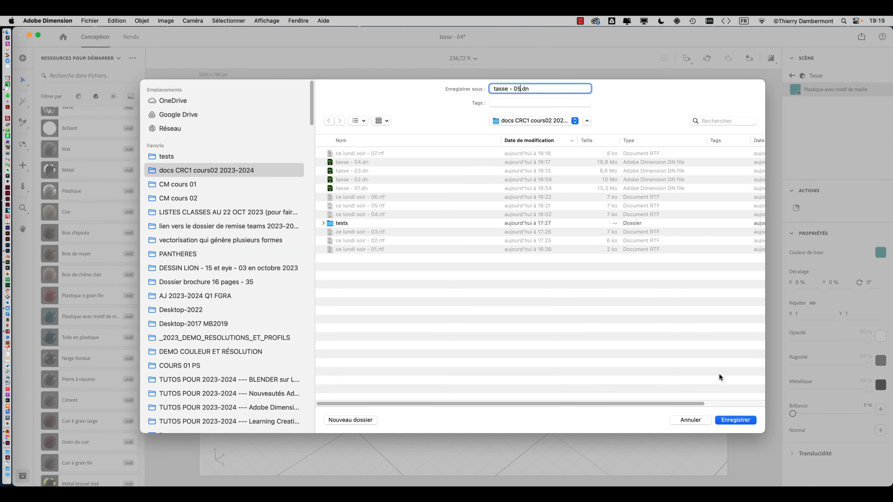
left_click(739, 418)
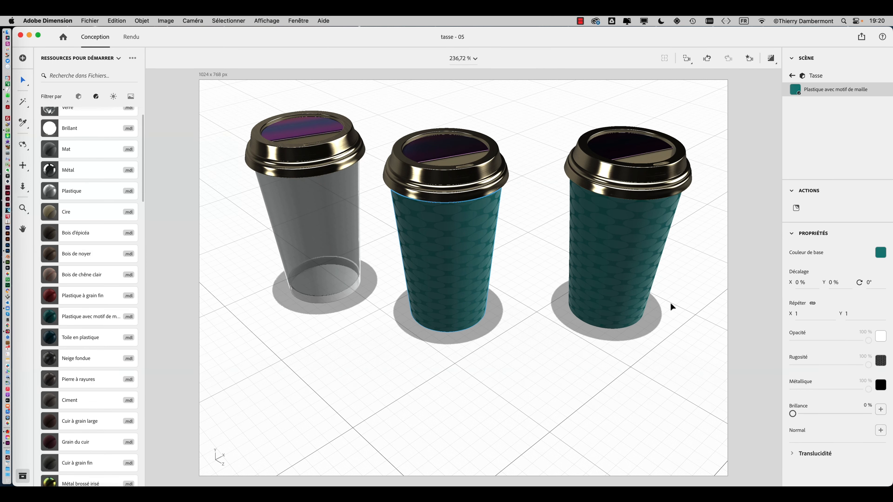
Switch to TextEdit, highlight the note about breaking an occurrence's link by cutting and pasting it, and return to Adobe Dimension.
middle_click_drag(650, 301, 614, 252)
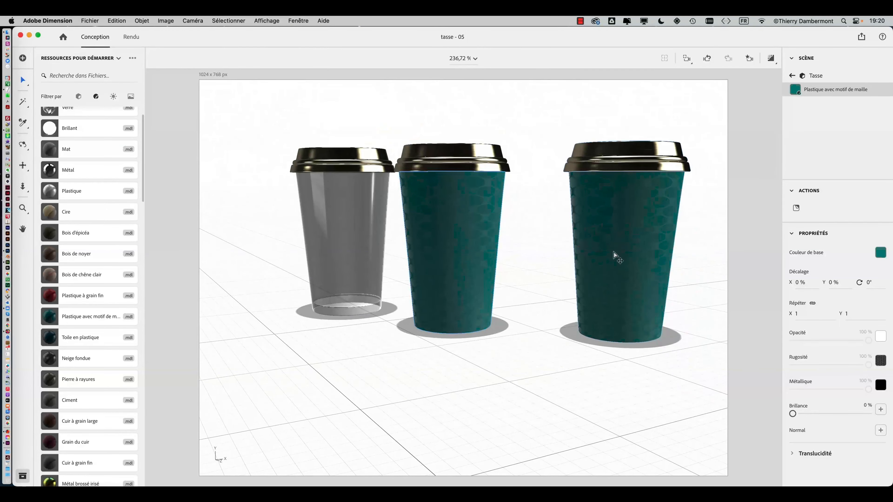
left_click(536, 260)
key("super+Tab")
key("super+Tab")
scroll(149, 241, "down", 3)
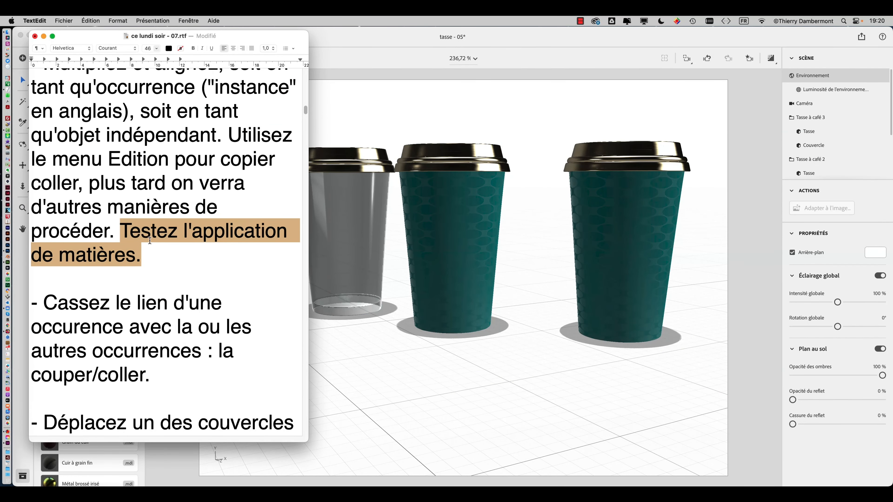
scroll(53, 297, "down", 1)
left_click_drag(43, 296, 181, 366)
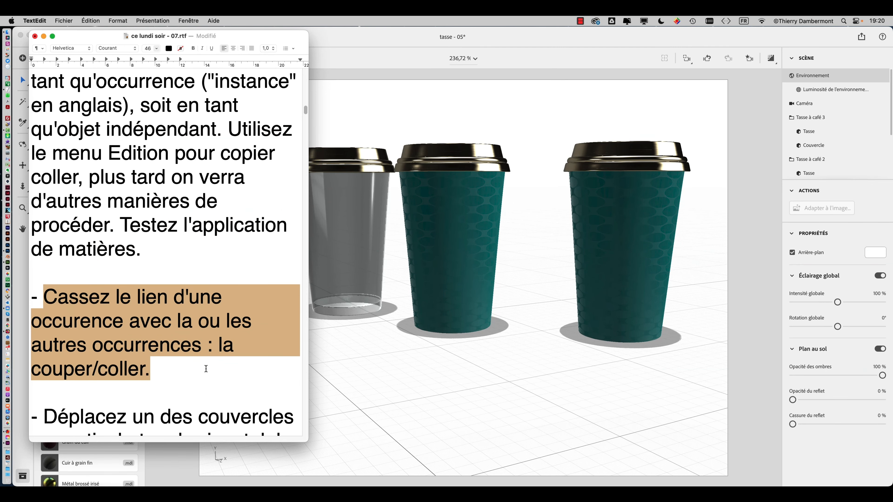
left_click(537, 351)
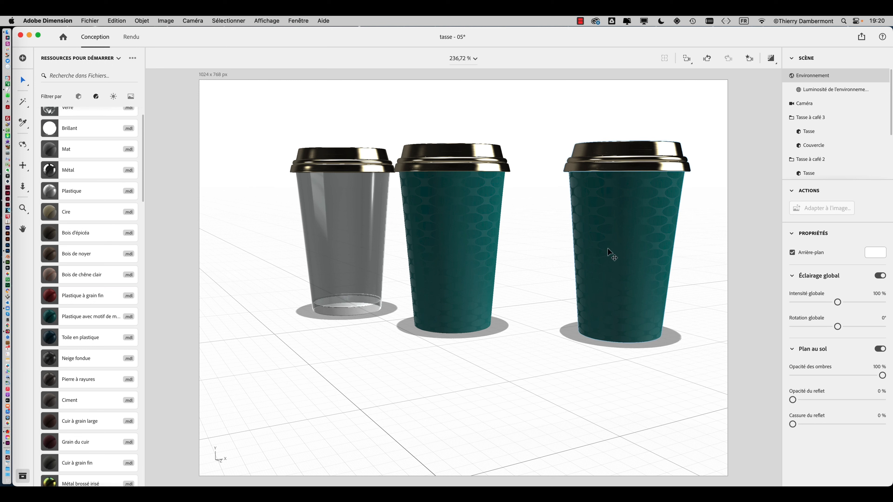
Cut the Tasse à café 3 group and paste it back as an independent object to break its occurrence link.
left_click(604, 215)
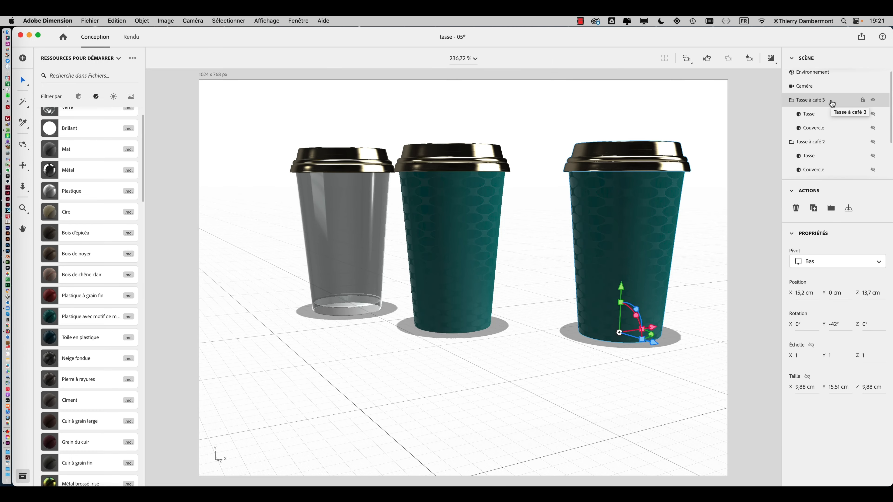
left_click(110, 20)
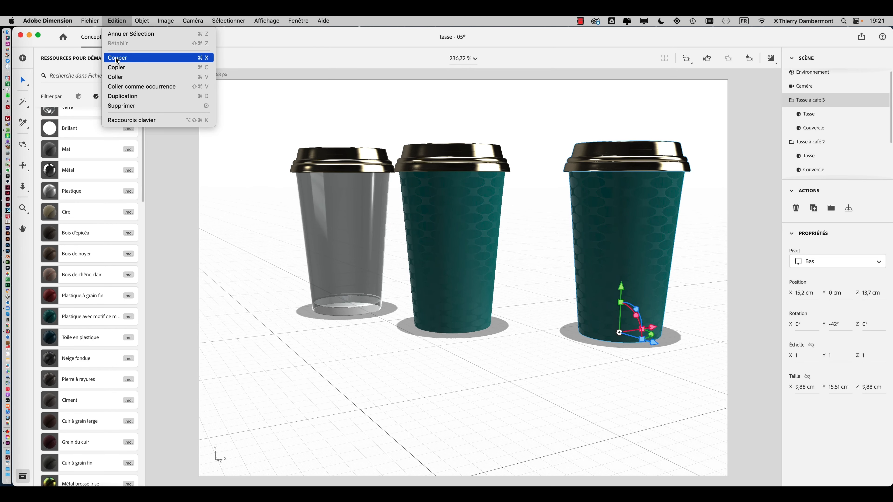
left_click(117, 58)
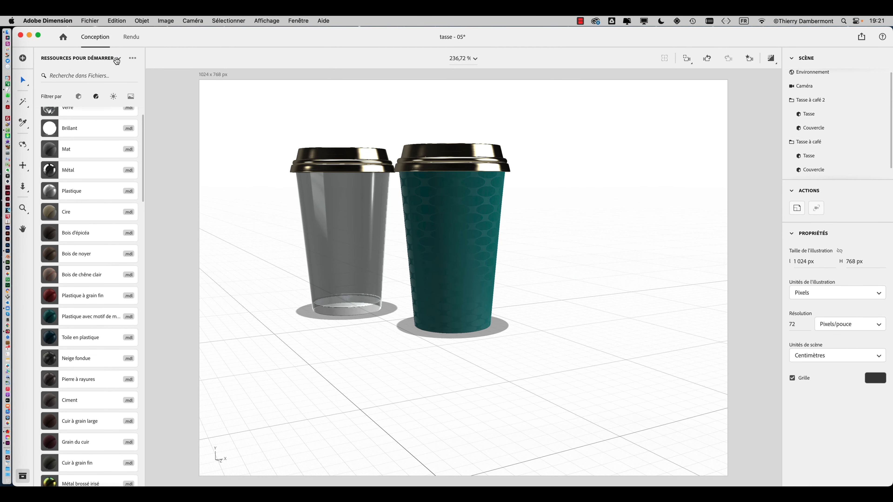
left_click(119, 22)
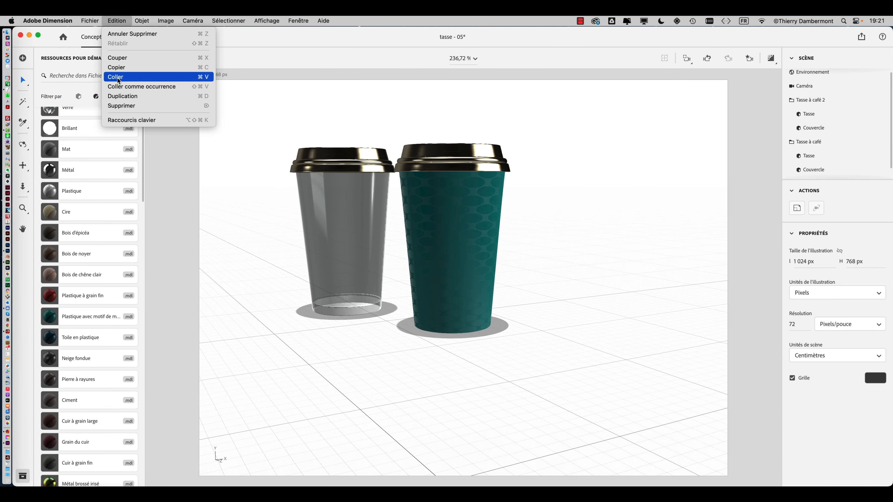
left_click(118, 80)
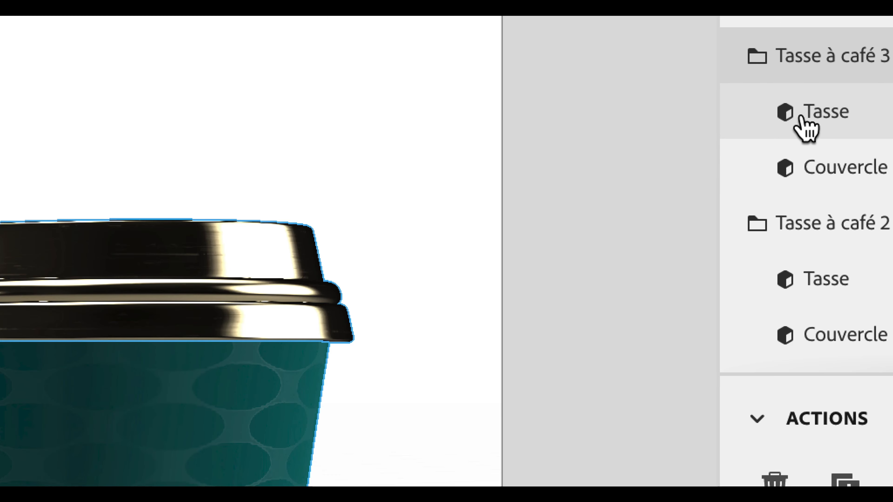
Apply the Métal material to the Tasse object of the pasted Tasse à café 3 and compare it with the other cups.
left_click(821, 116)
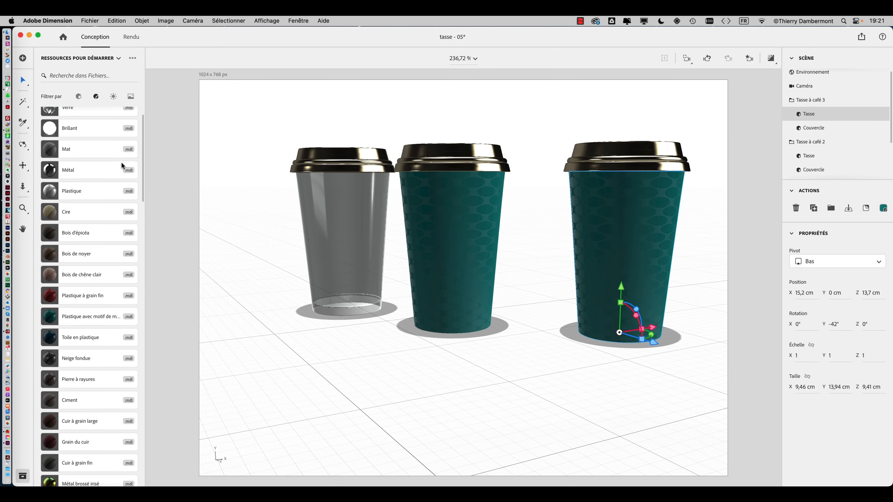
left_click(83, 171)
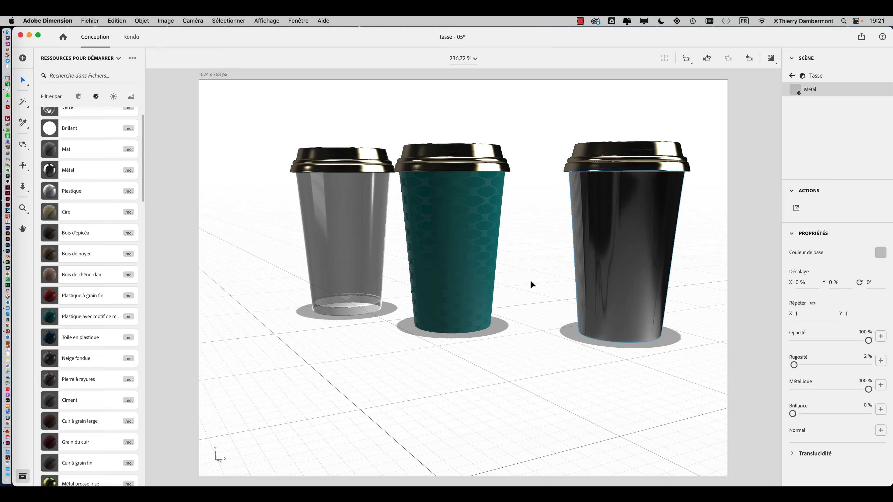
middle_click_drag(530, 283, 415, 323)
scroll(392, 301, "down", 10)
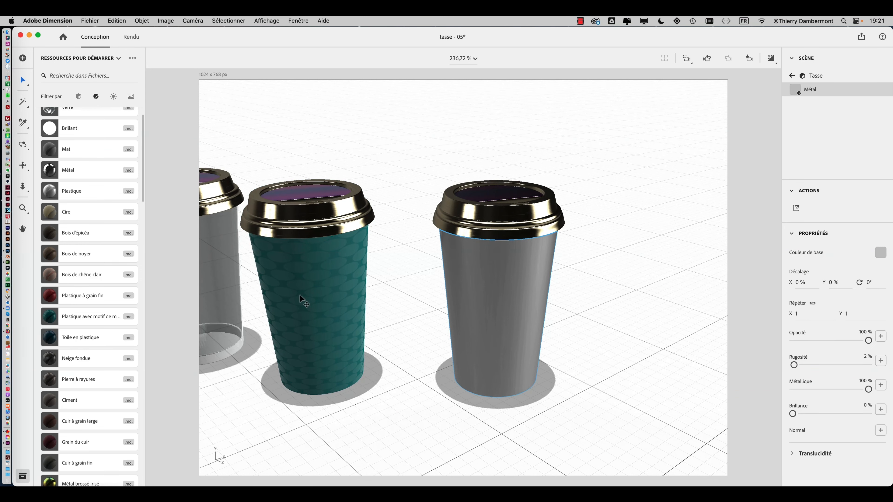
middle_click_drag(300, 294, 431, 267)
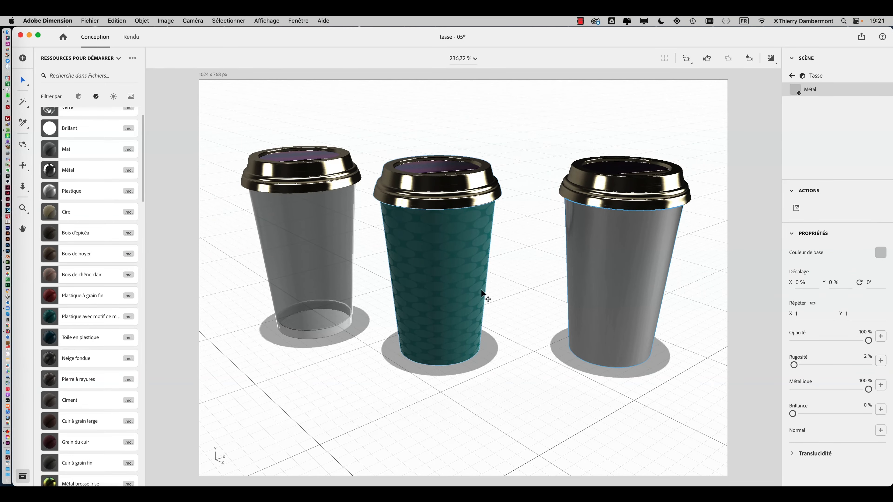
middle_click_drag(487, 294, 667, 347)
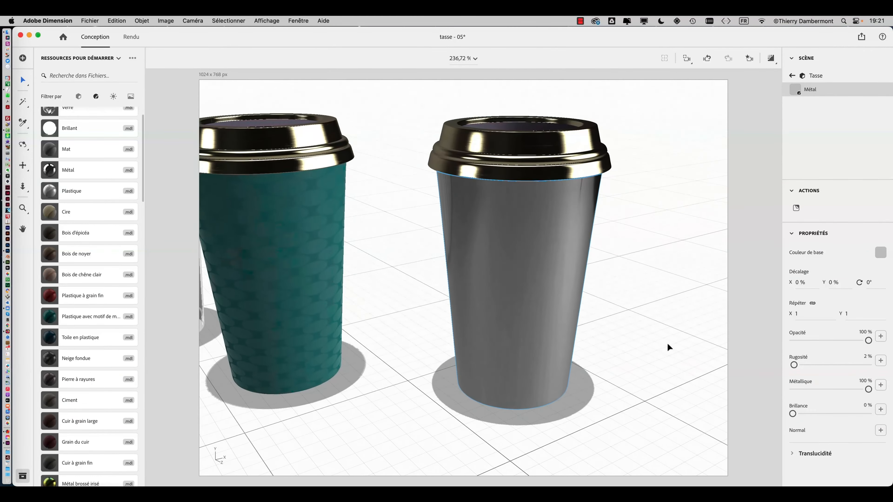
Try the Cire, Toile en plastique and Neige fondue materials on the Tasse object of Tasse à café 3.
middle_click_drag(368, 318, 487, 309)
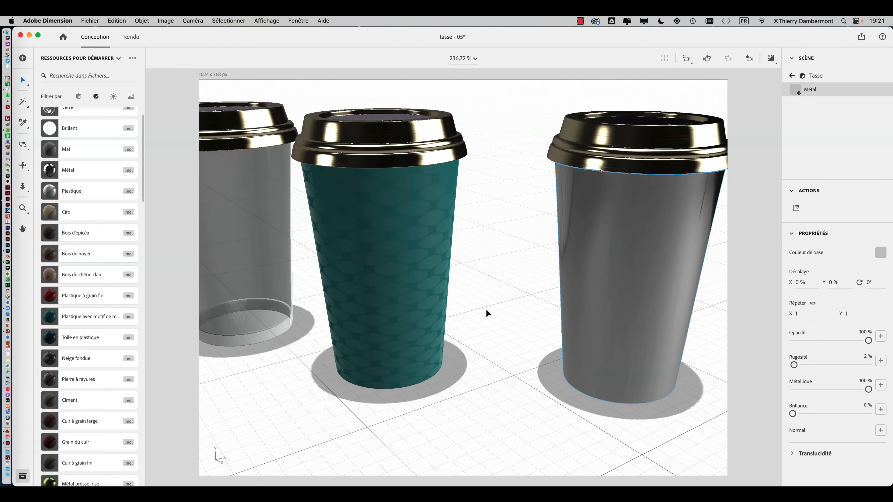
scroll(485, 310, "down", 3)
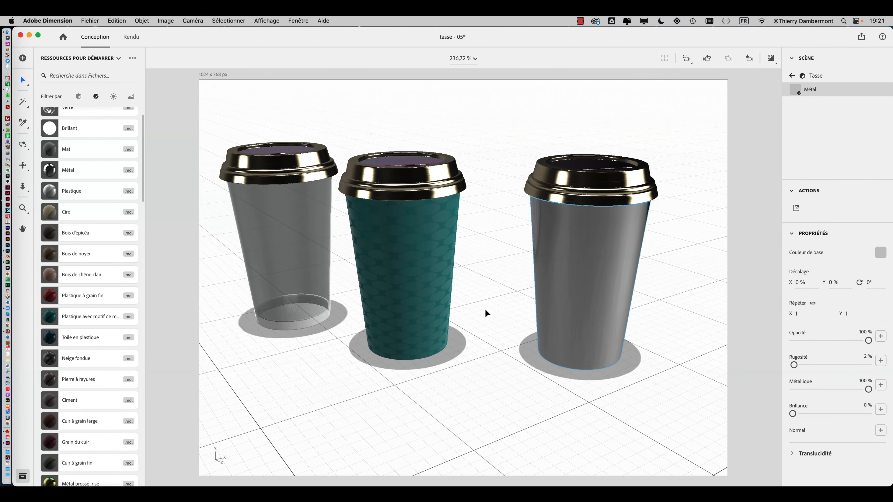
middle_click_drag(478, 299, 397, 291)
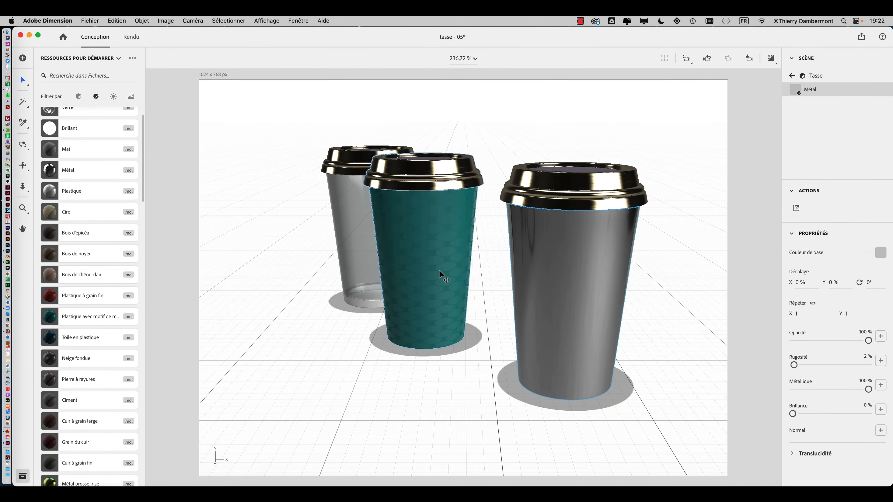
left_click(570, 227)
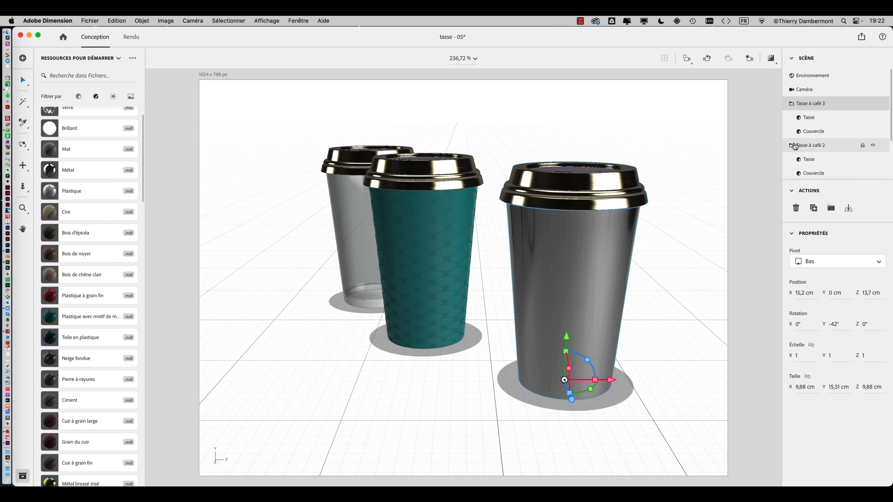
left_click(69, 216)
scroll(69, 260, "down", 1)
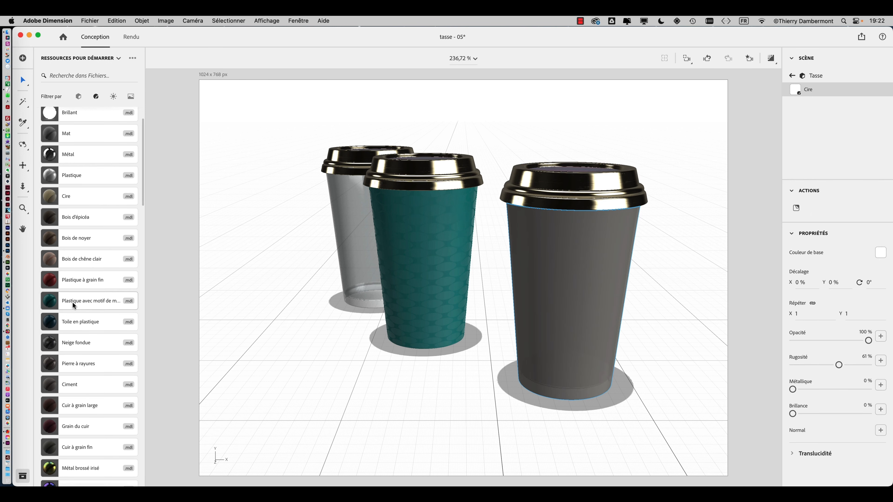
left_click(76, 328)
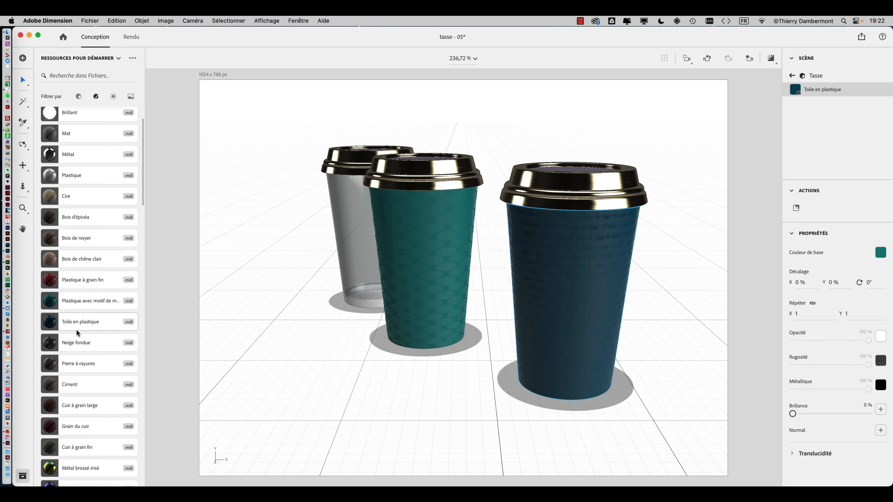
left_click(78, 339)
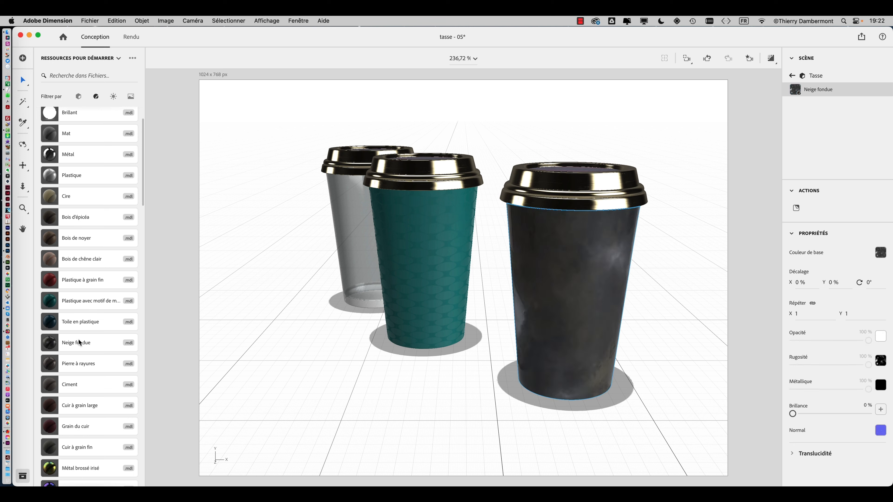
Apply the Métal brossé irisé material to the Tasse object of Tasse à café 3 and compare it with the other cups.
scroll(78, 339, "down", 1)
scroll(78, 340, "down", 2)
scroll(80, 396, "down", 1)
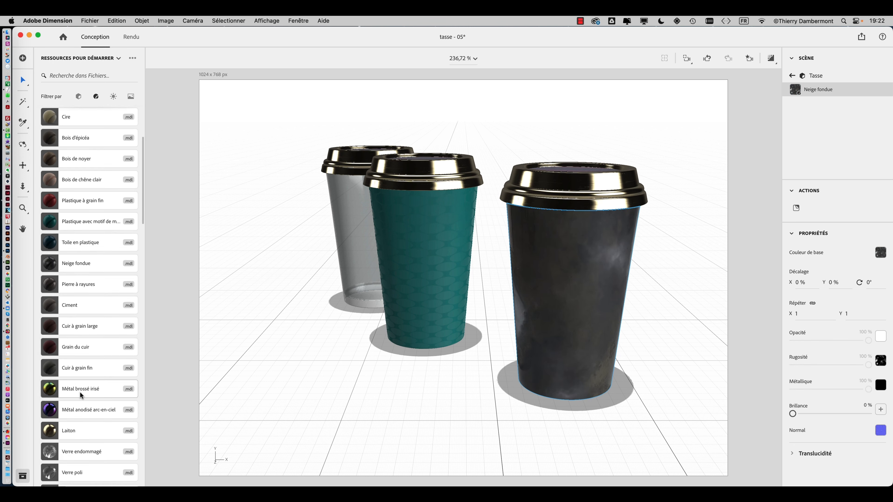
left_click(79, 390)
middle_click_drag(235, 407, 369, 339)
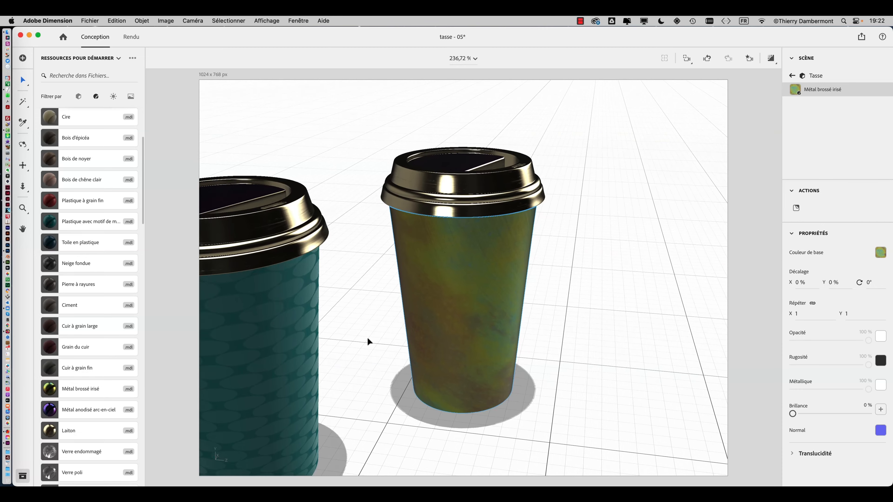
scroll(368, 339, "down", 5)
middle_click_drag(297, 319, 416, 303, "shift")
Save the scene under the new name tasse - 06.dn in the same folder.
left_click(96, 19)
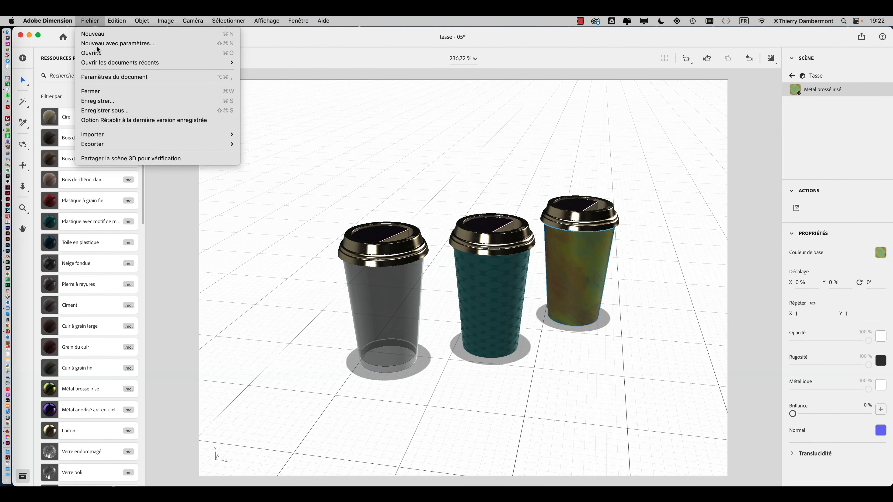
left_click(144, 110)
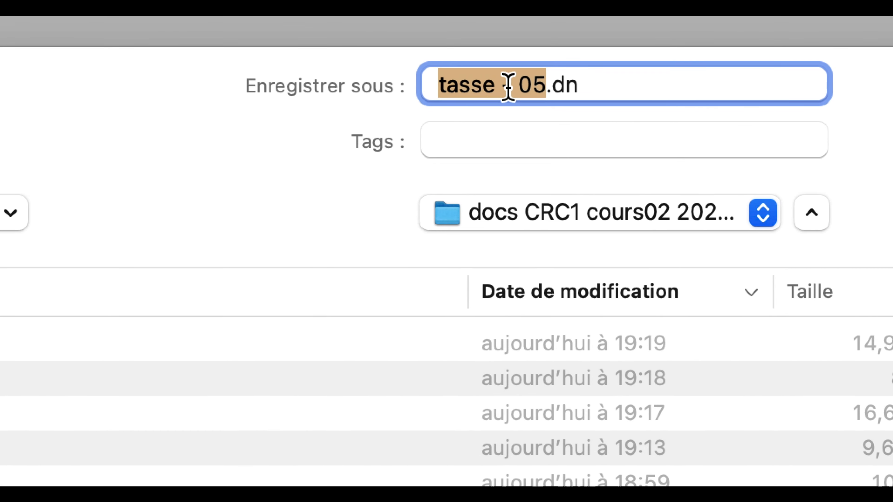
left_click(512, 88)
left_click_drag(501, 88, 488, 88)
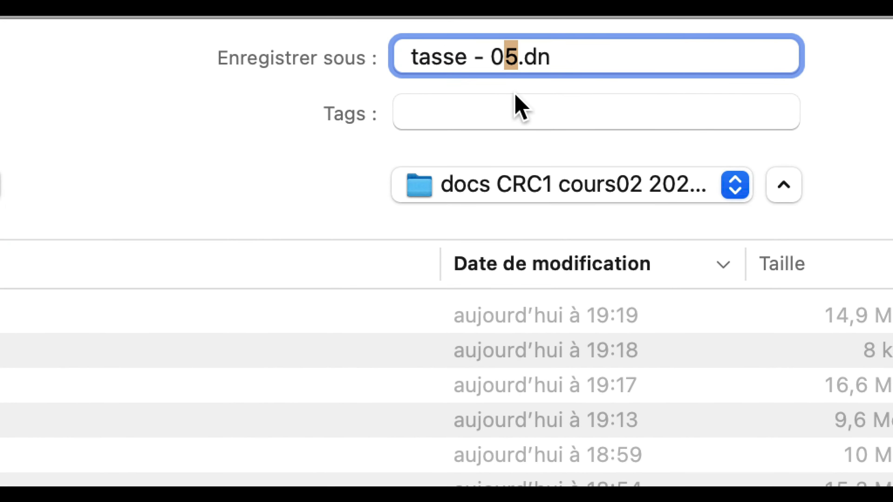
type("6")
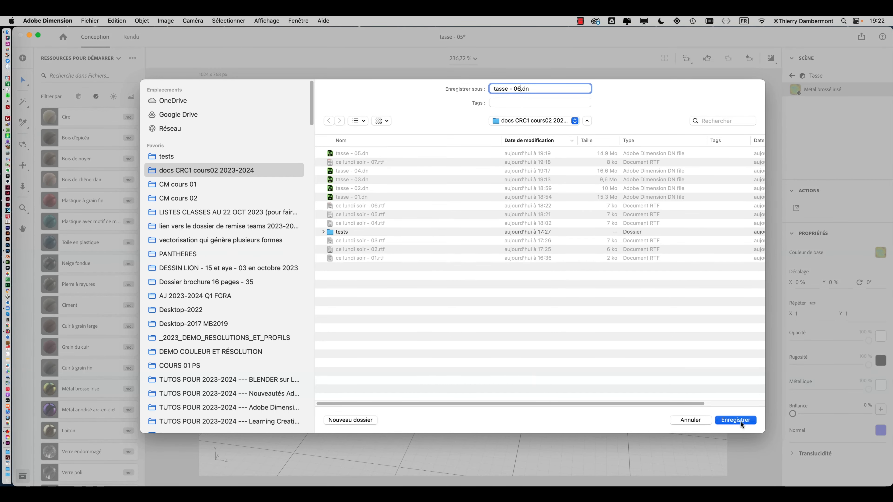
left_click(740, 420)
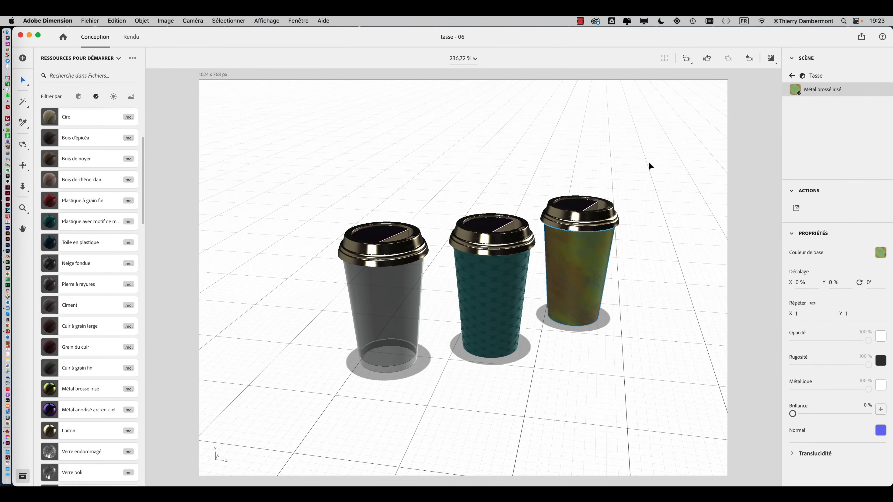
Switch to TextEdit, read the note about moving a lid vertically and horizontally, and return to Adobe Dimension.
key("super+Tab")
key("super+Tab")
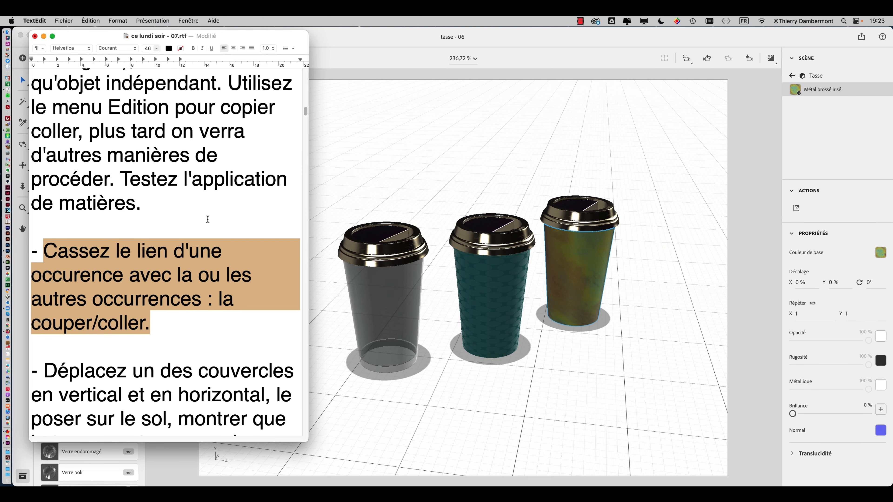
scroll(208, 219, "down", 6)
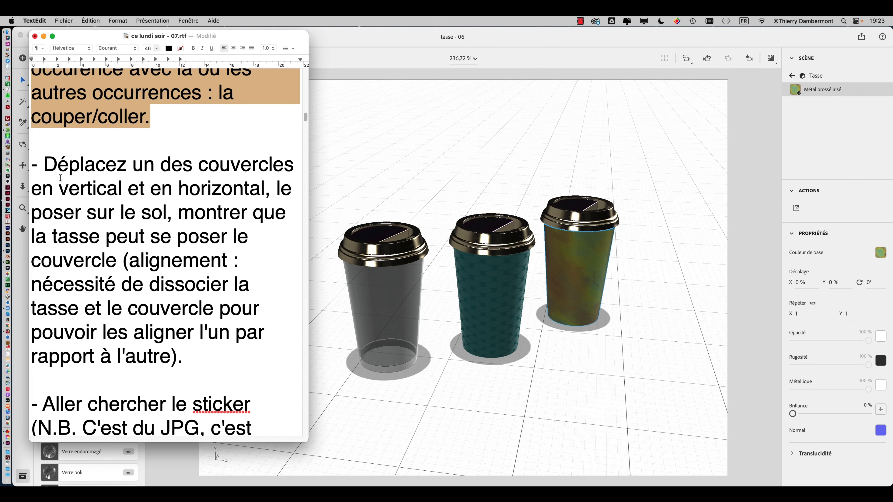
left_click_drag(56, 165, 241, 166)
left_click_drag(95, 189, 210, 190)
left_click(233, 191)
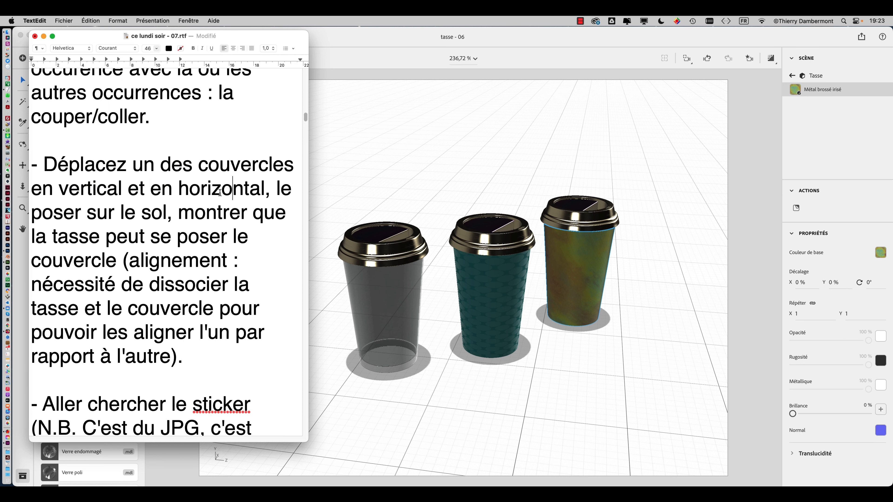
left_click(396, 178)
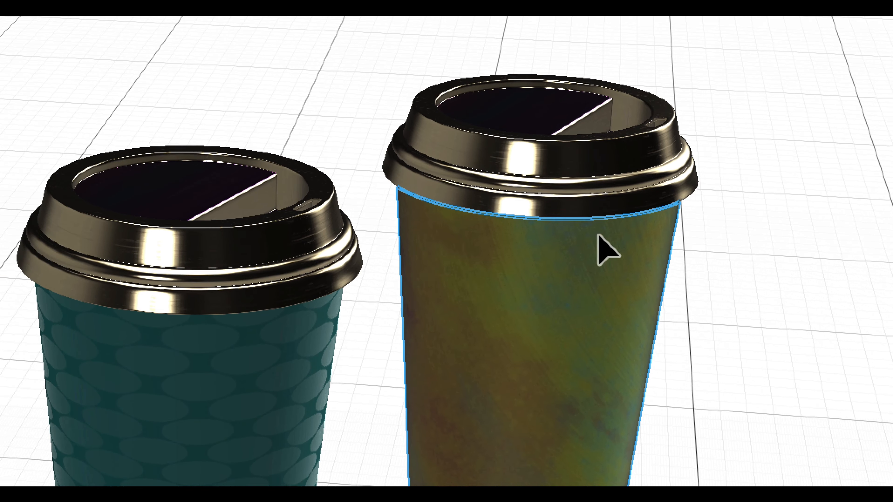
Frame Tasse à café 3, select only its Couvercle, and lift it vertically off the cup to about Y 16,3 cm.
left_click(592, 237)
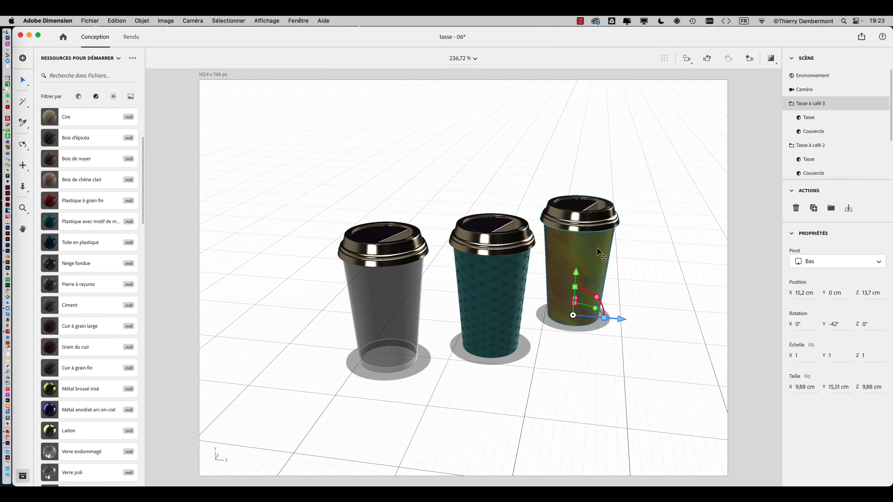
key("f")
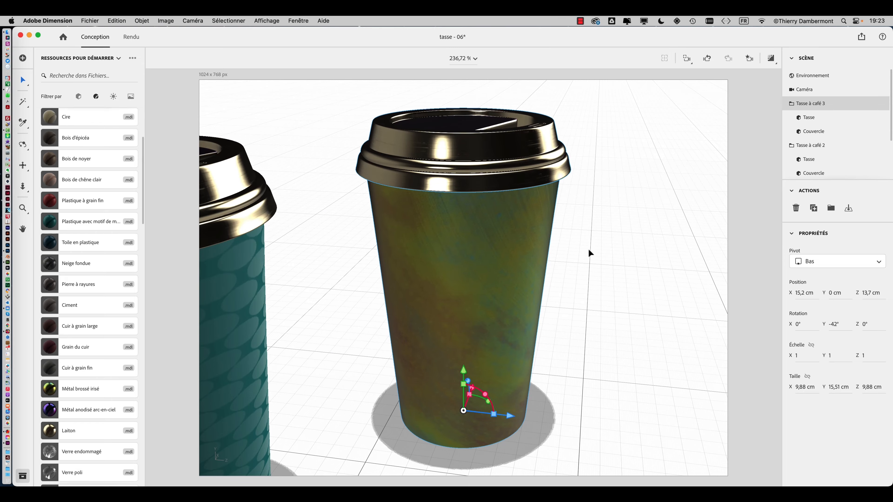
right_click_drag(588, 248, 503, 231)
scroll(504, 232, "down", 5)
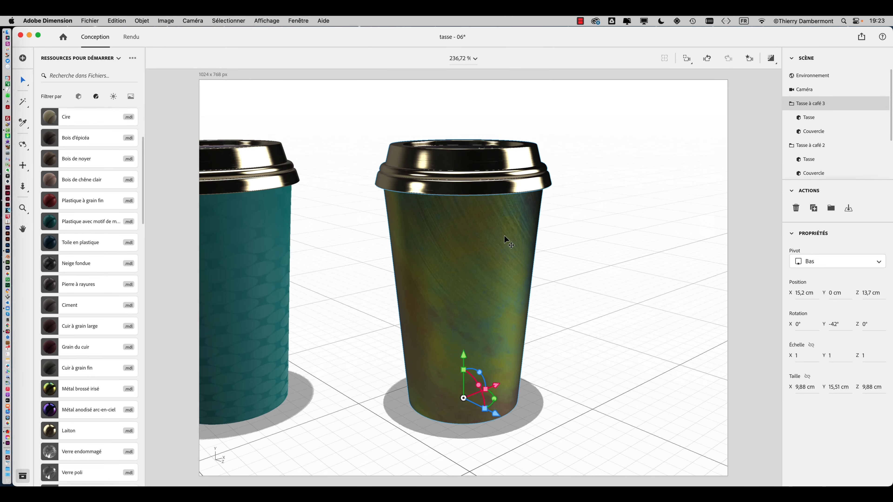
mouse_move(577, 259)
right_mouse_down()
mouse_move(559, 302)
mouse_move(552, 289)
mouse_move(565, 269)
right_mouse_up()
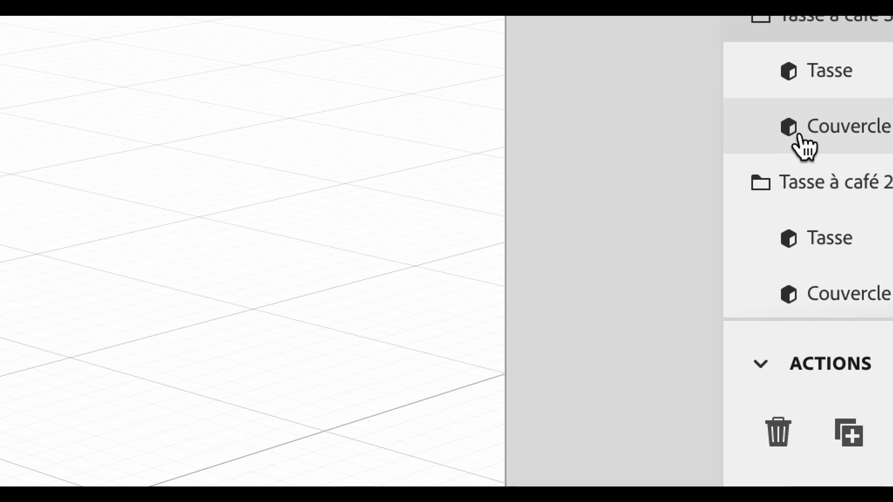
left_click(809, 135)
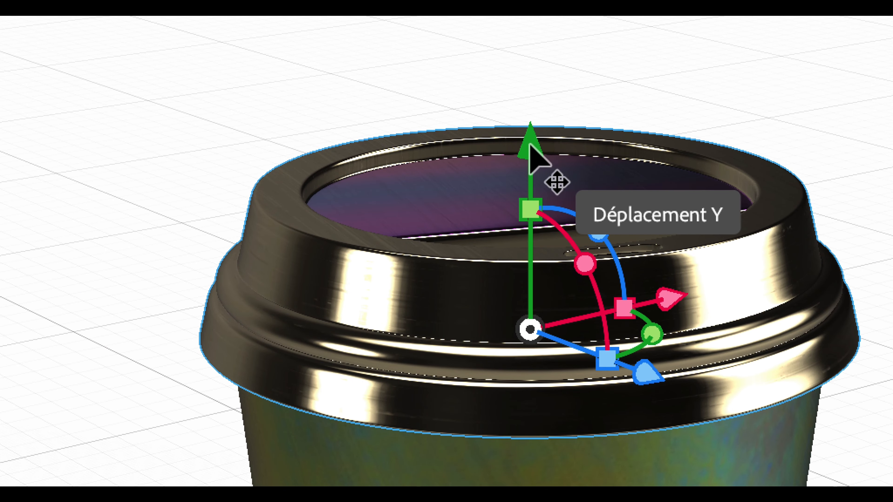
left_click_drag(530, 145, 530, 102)
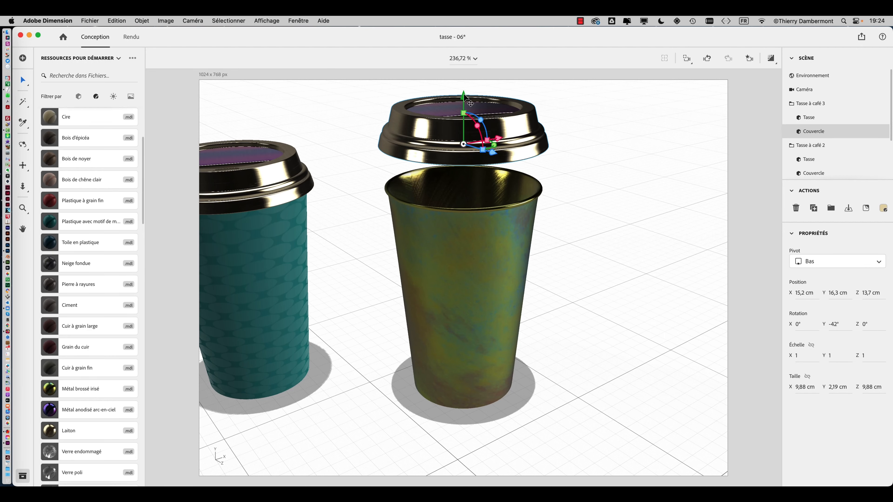
Raise the Couvercle of Tasse à café 3 to about Y 20,1 cm and move it sideways to about X 23,5 cm.
scroll(566, 203, "down", 5)
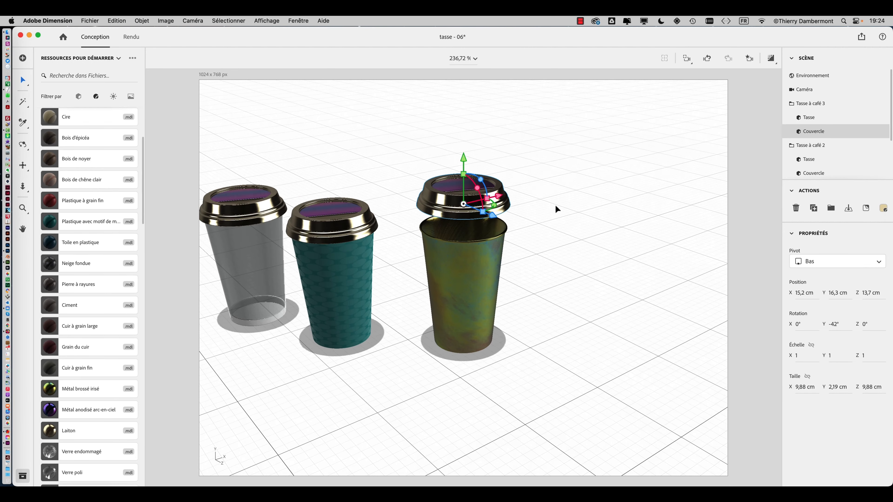
right_click_drag(555, 203, 529, 257)
left_click_drag(469, 169, 473, 133)
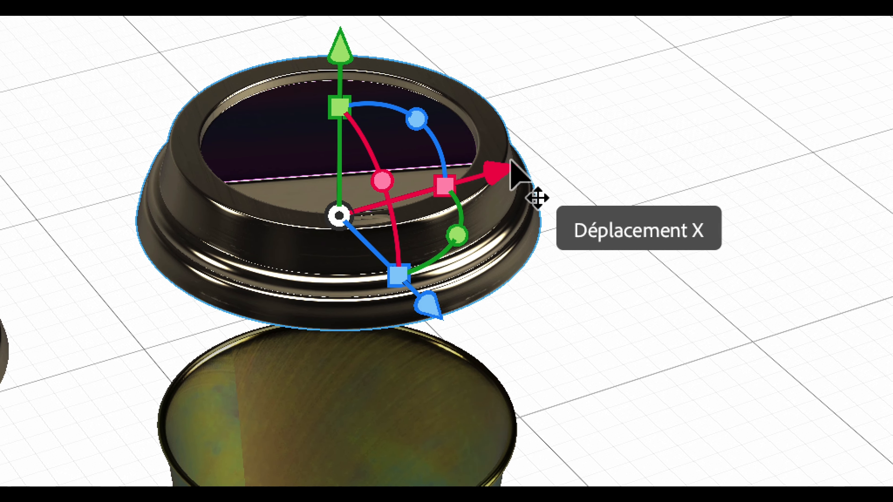
left_click_drag(514, 176, 612, 150)
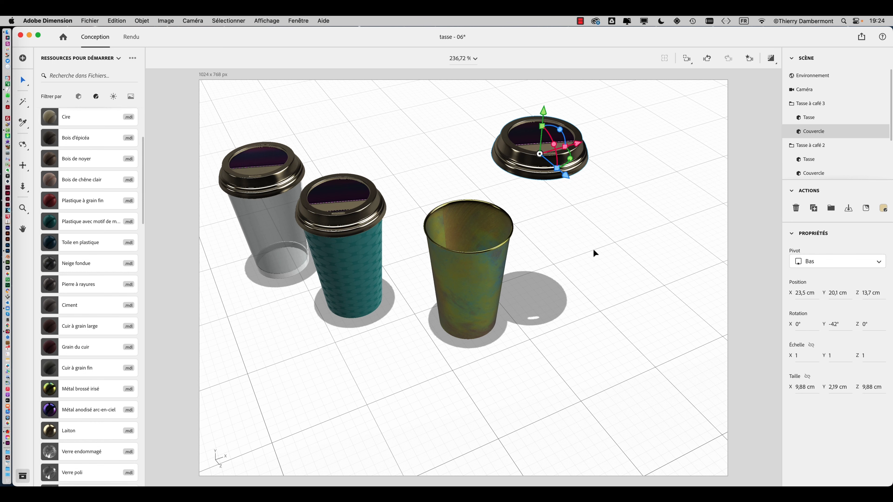
middle_click_drag(594, 247, 594, 246)
right_click_drag(593, 248, 581, 204)
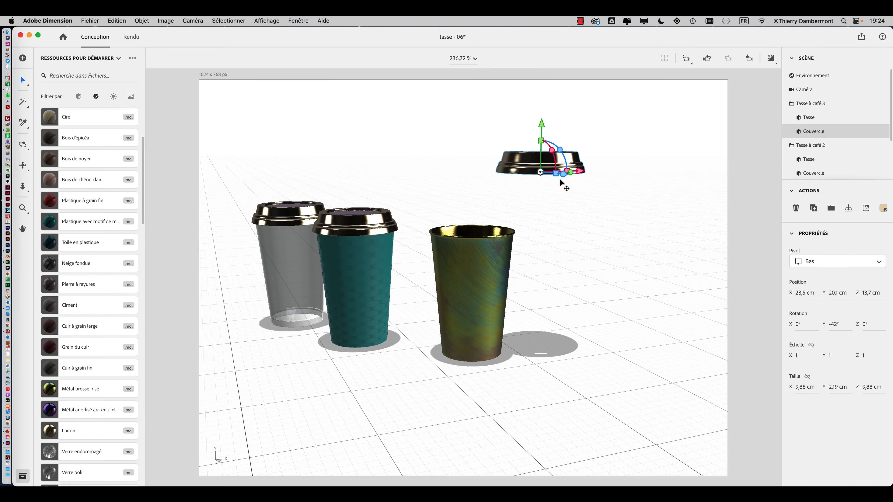
right_click_drag(589, 241, 605, 279)
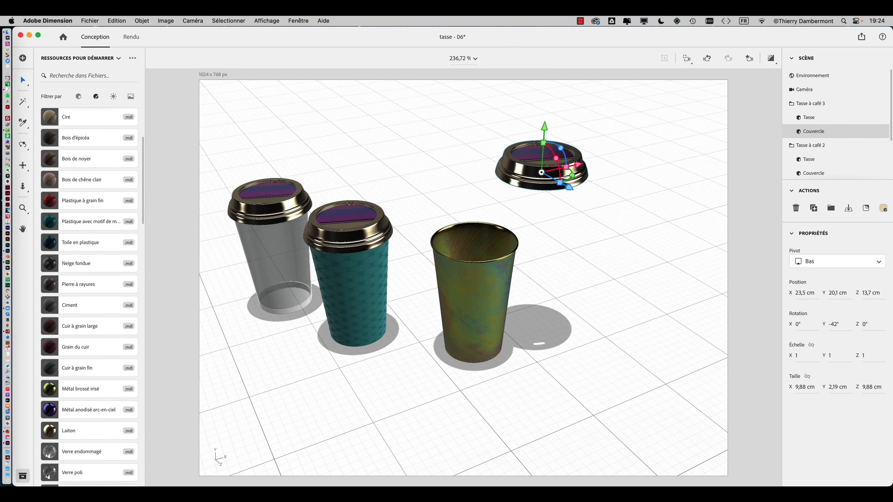
Switch to TextEdit, split the lid note so "La tasse peut se poser" starts its own item, and highlight "le poser sur le sol".
key("super+Tab")
left_click_drag(278, 188, 160, 216)
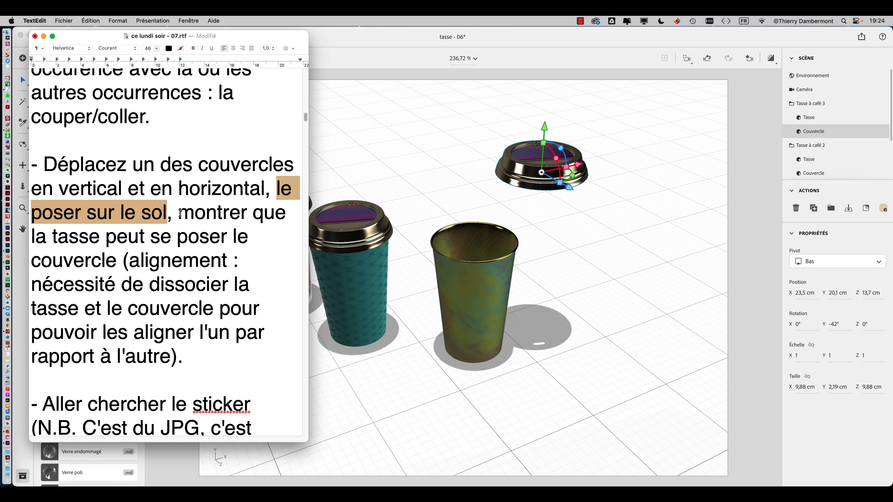
left_click_drag(179, 213, 193, 220)
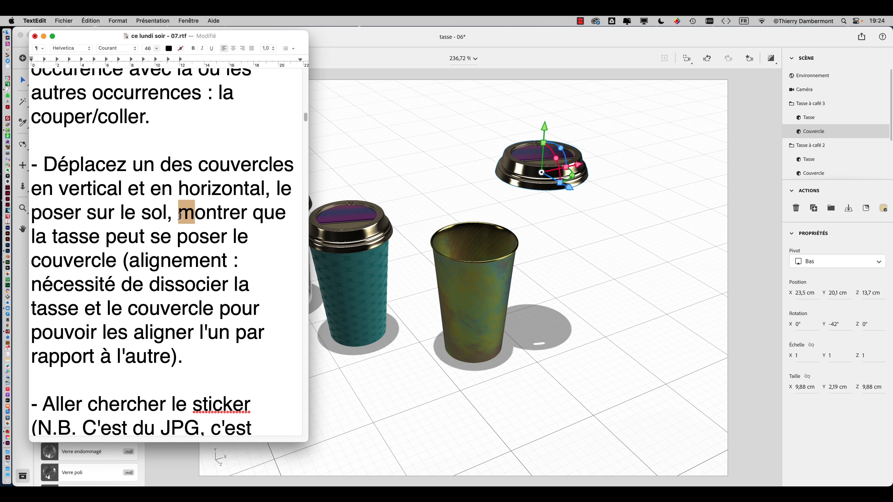
left_click(180, 216)
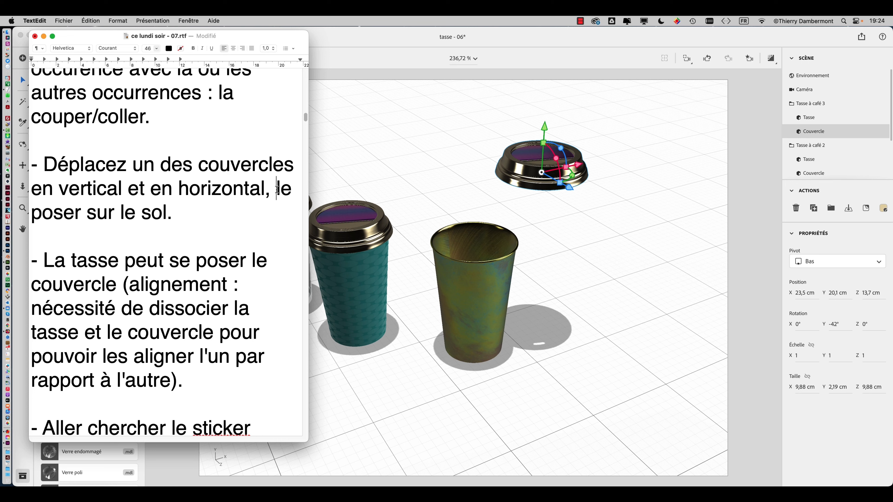
left_click_drag(278, 187, 260, 207)
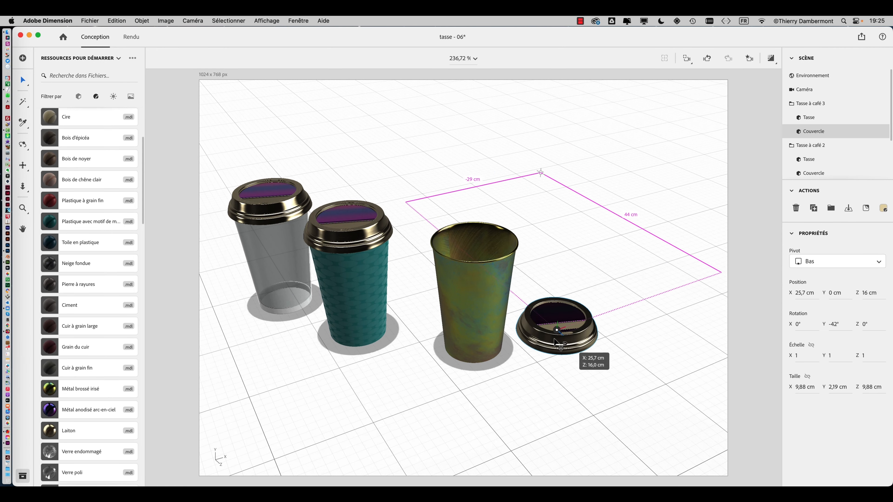
In Adobe Dimension, place the Couvercle of Tasse à café 3 on the floor at about X 27,8 cm, Y 0 cm, Z 20,1 cm.
left_click_drag(526, 398, 487, 392)
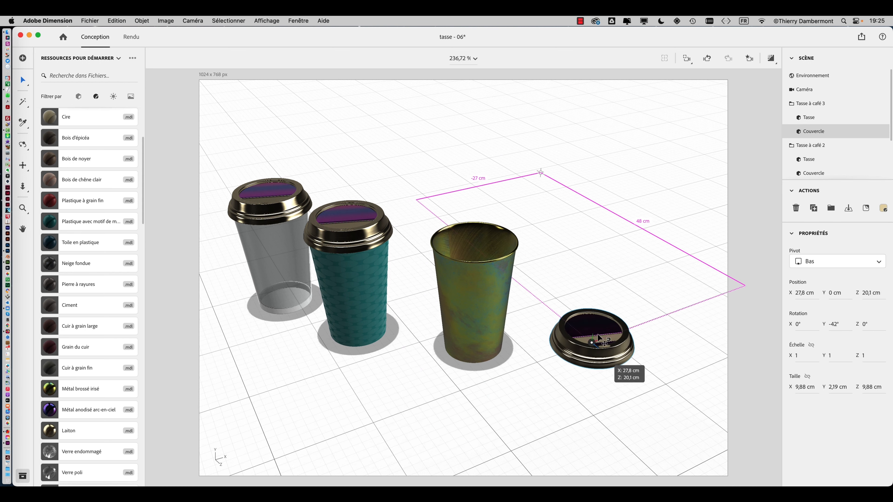